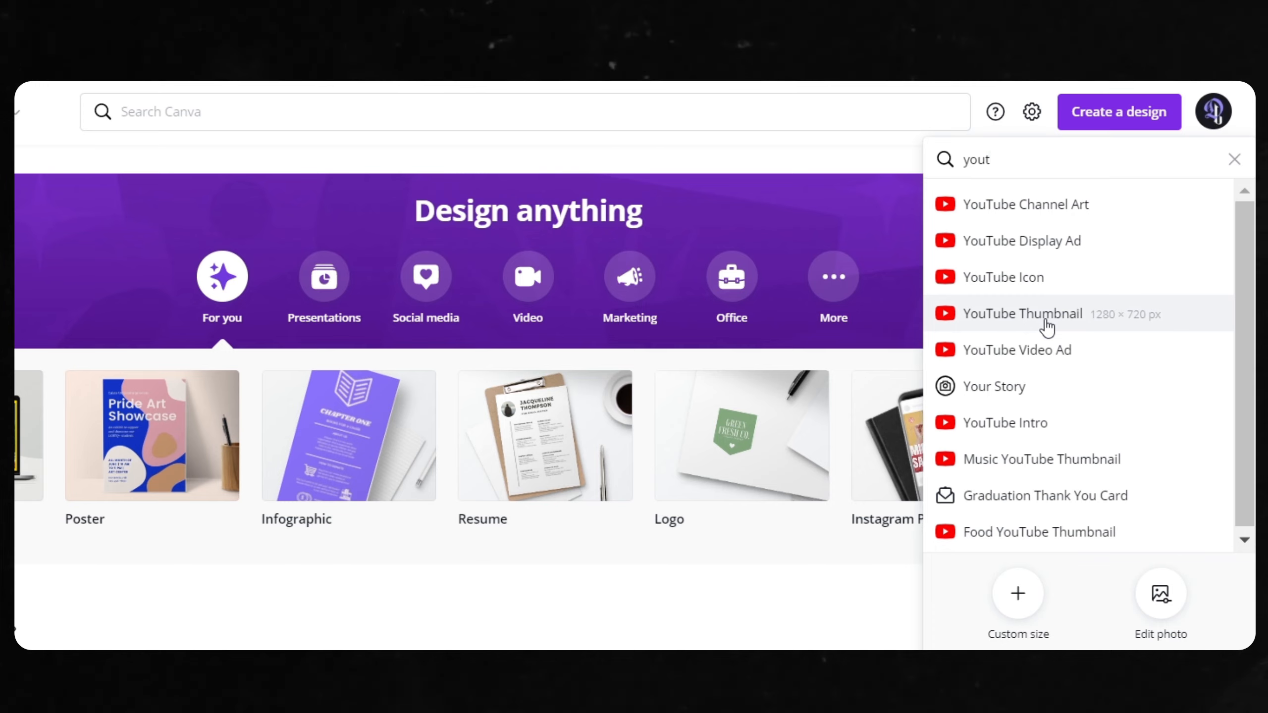
Create a new blank design with the YouTube Thumbnail preset at 1280 × 720 px.
click(1047, 326)
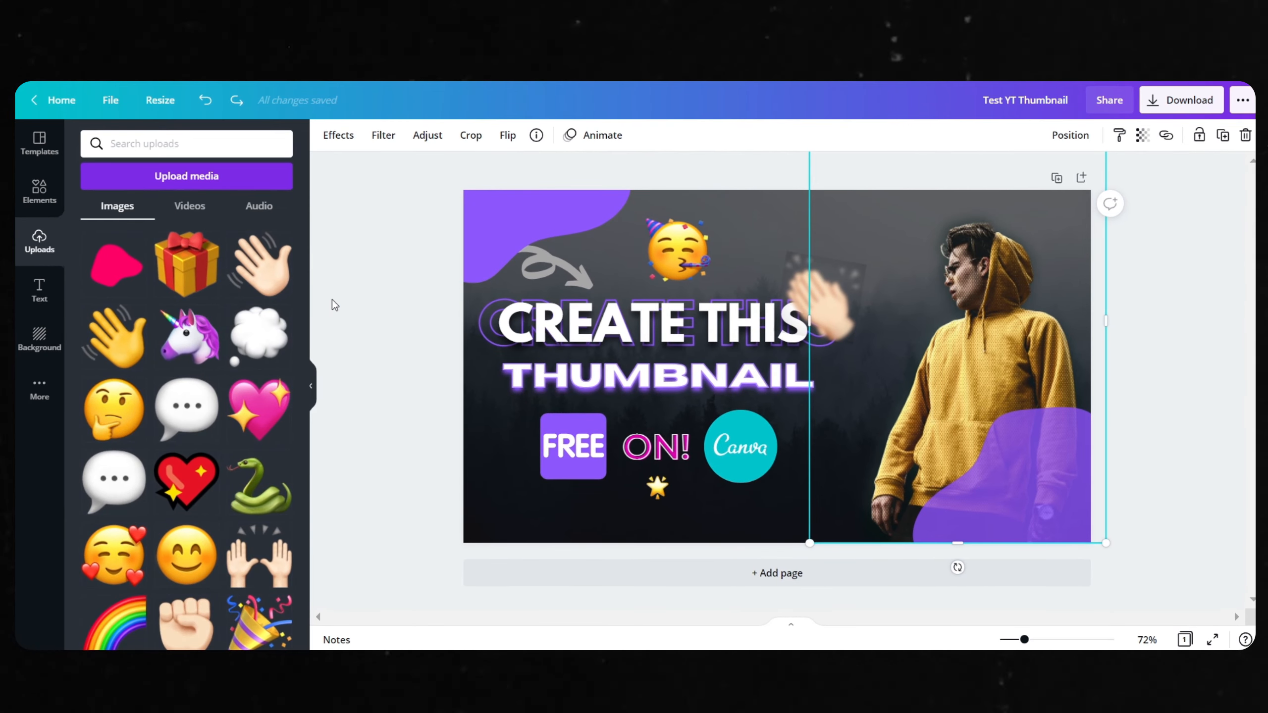
Examine the individual elements of the finished sample thumbnail, including the purple blob, the man's cutout and the party emoji.
click(384, 273)
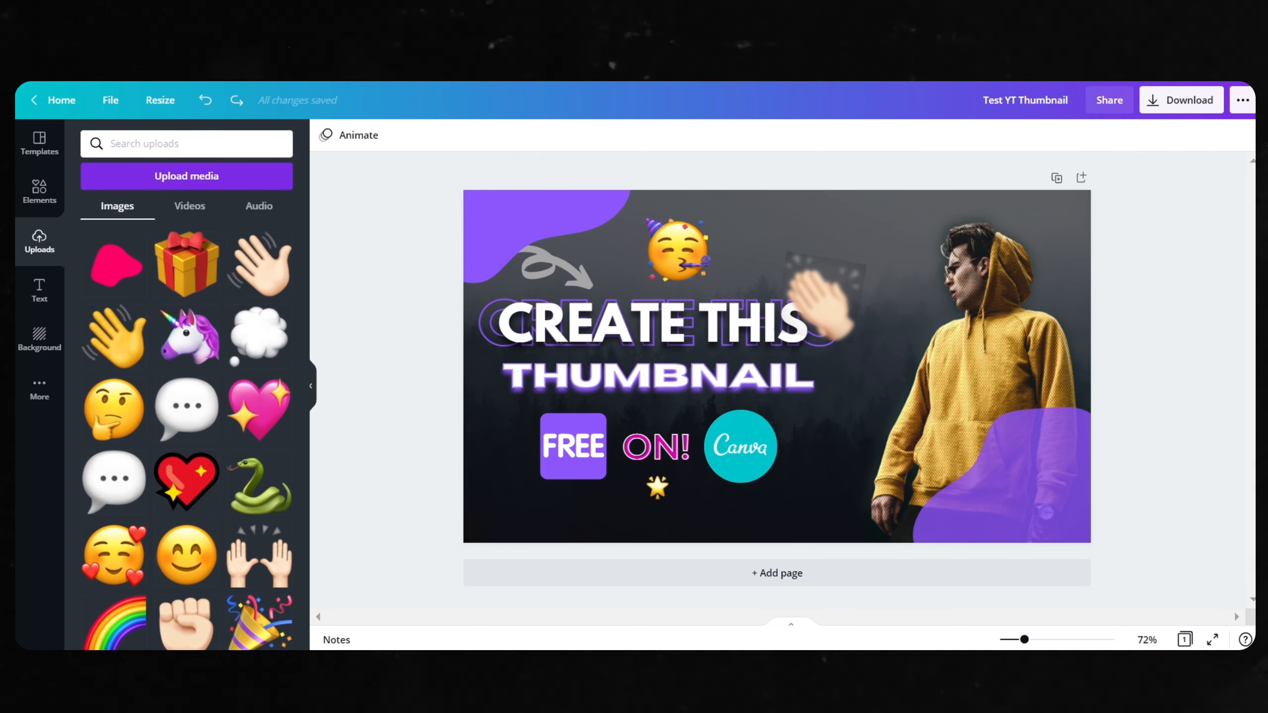
click(499, 214)
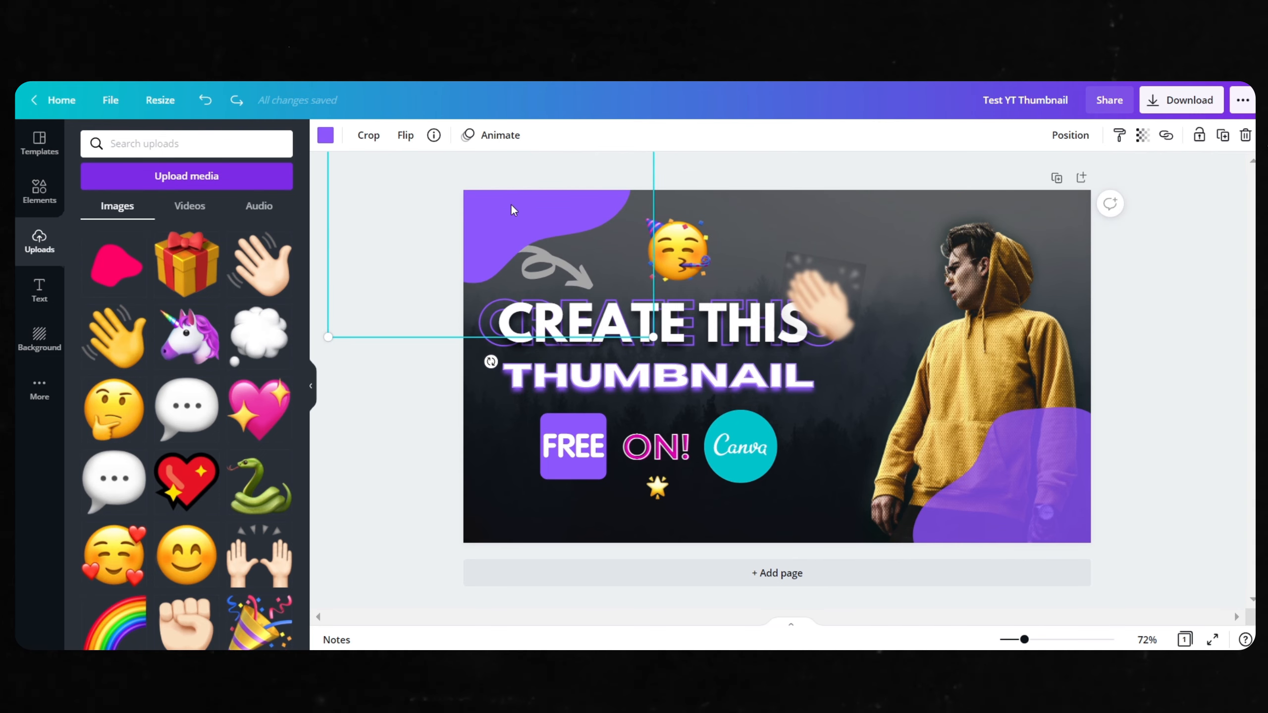
click(995, 271)
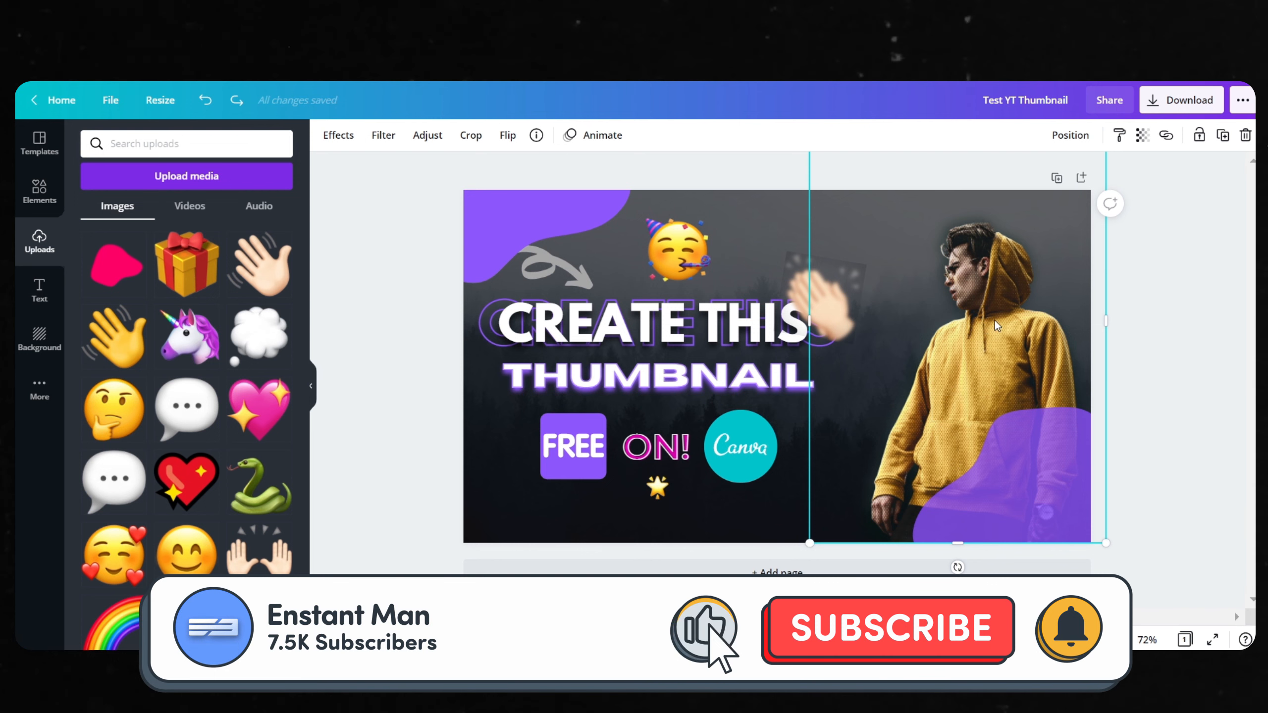
click(678, 250)
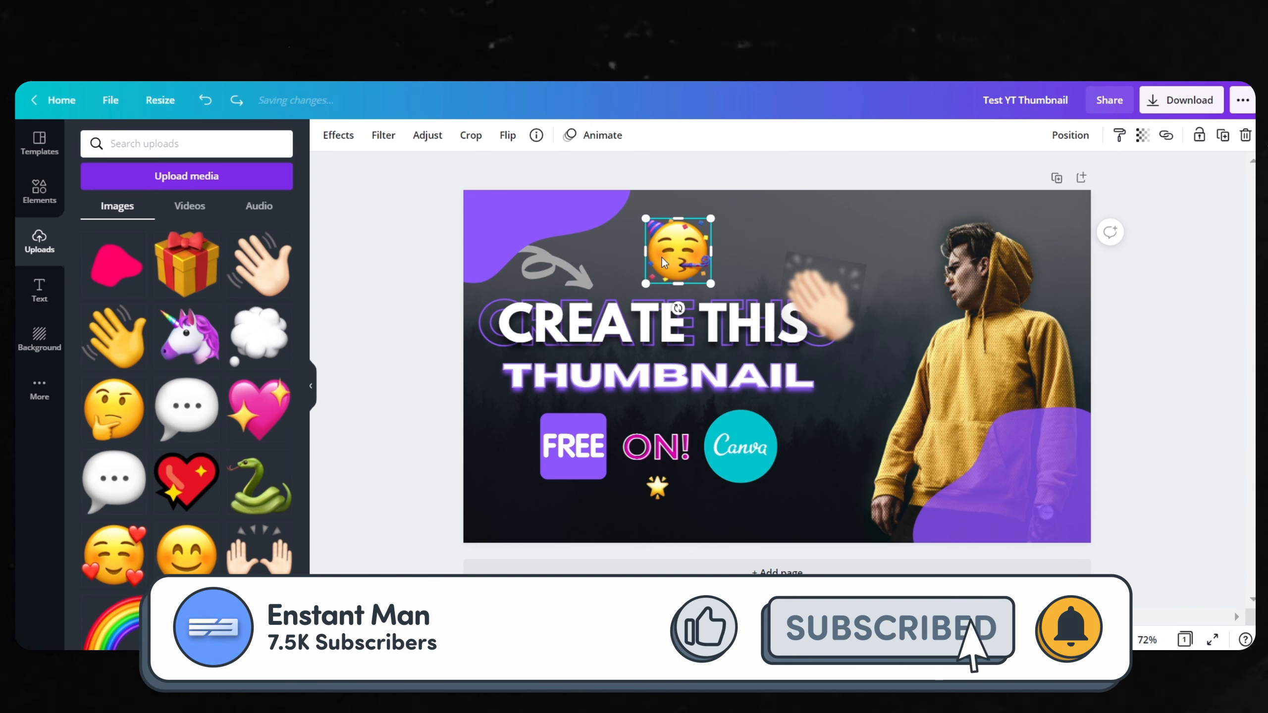
click(576, 272)
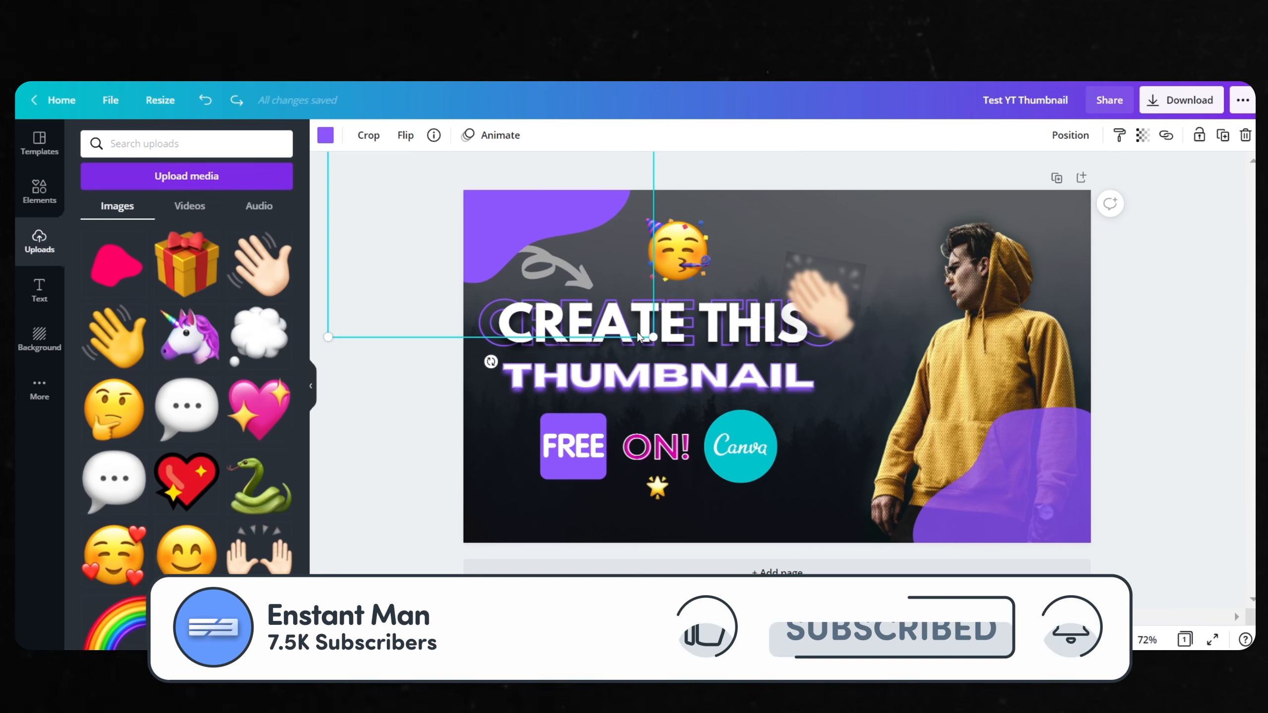
click(631, 324)
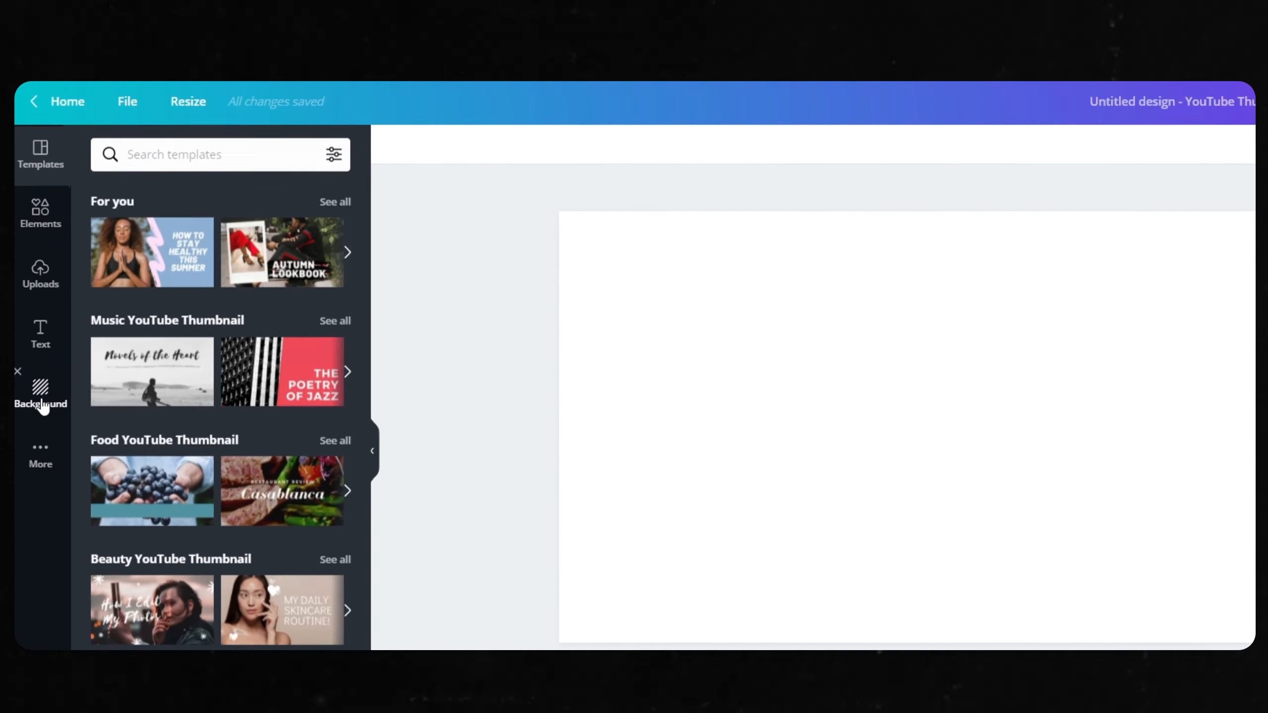
Search the backgrounds for "dark" and apply the free misty forest image to the blank page.
click(40, 368)
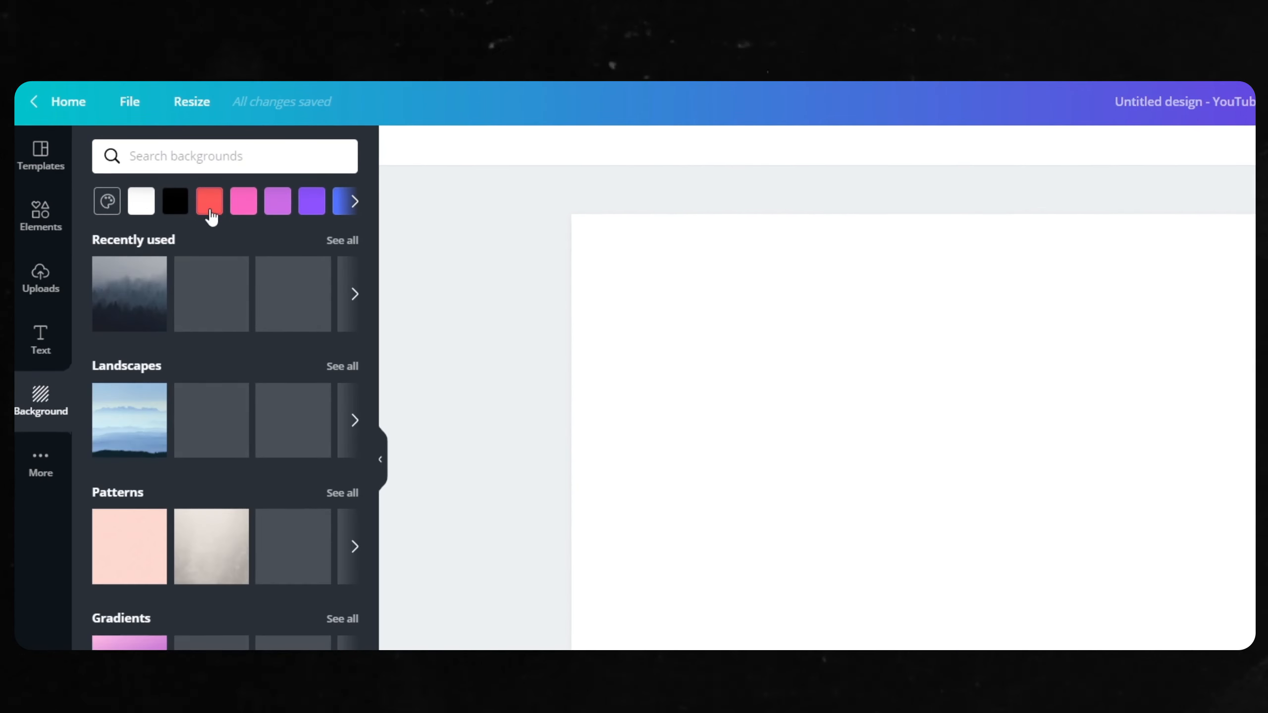
click(172, 150)
text(dark)
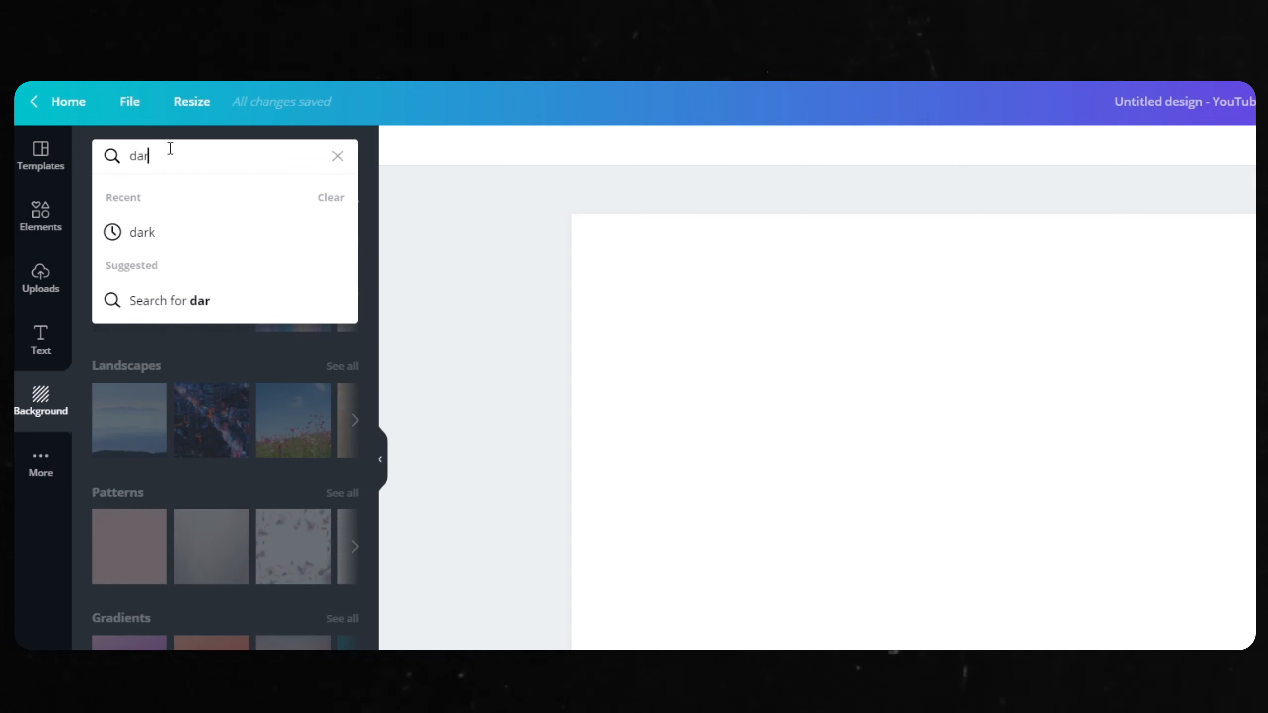
key(Return)
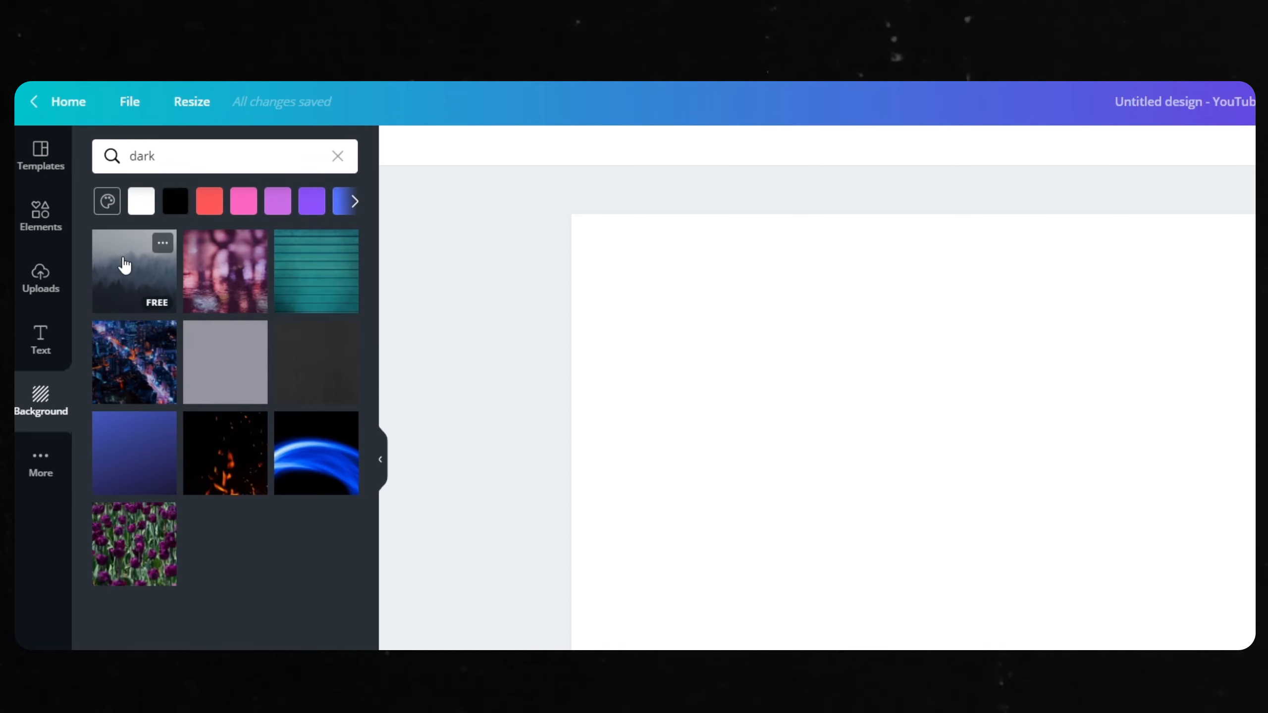
click(134, 271)
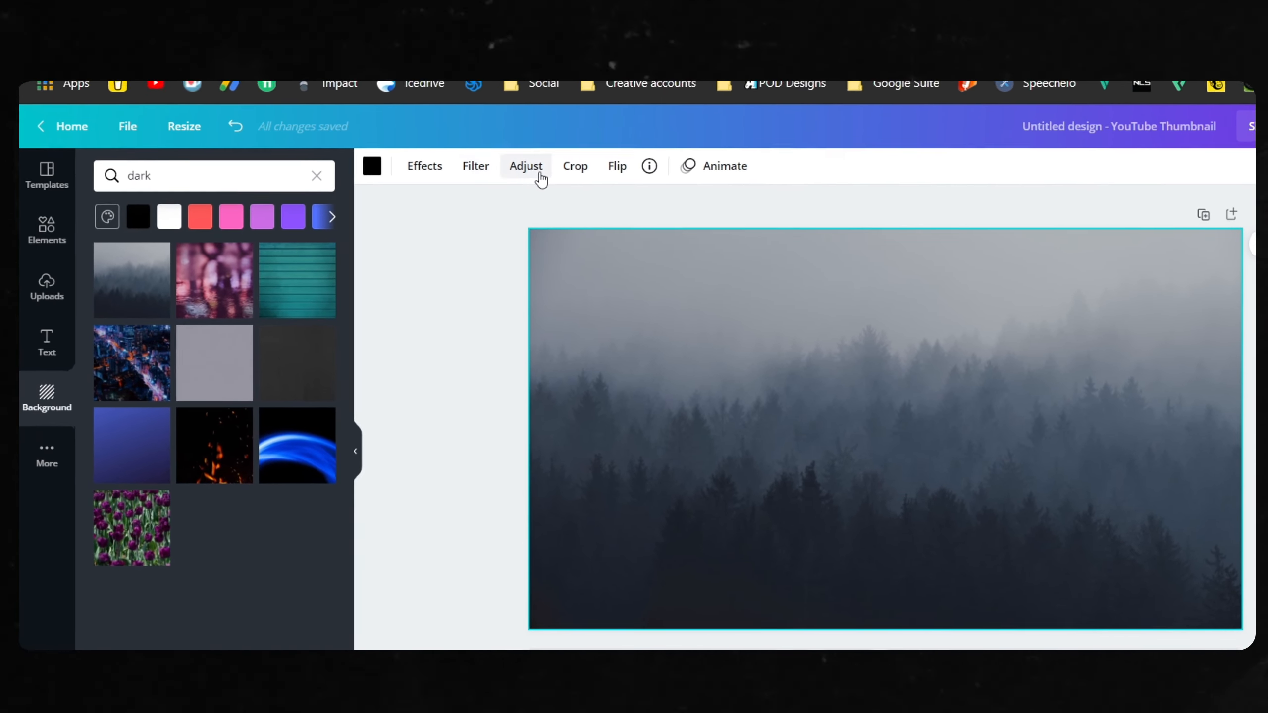
Adjust the forest background image to a brightness of -38 and a blur of 5.
click(540, 175)
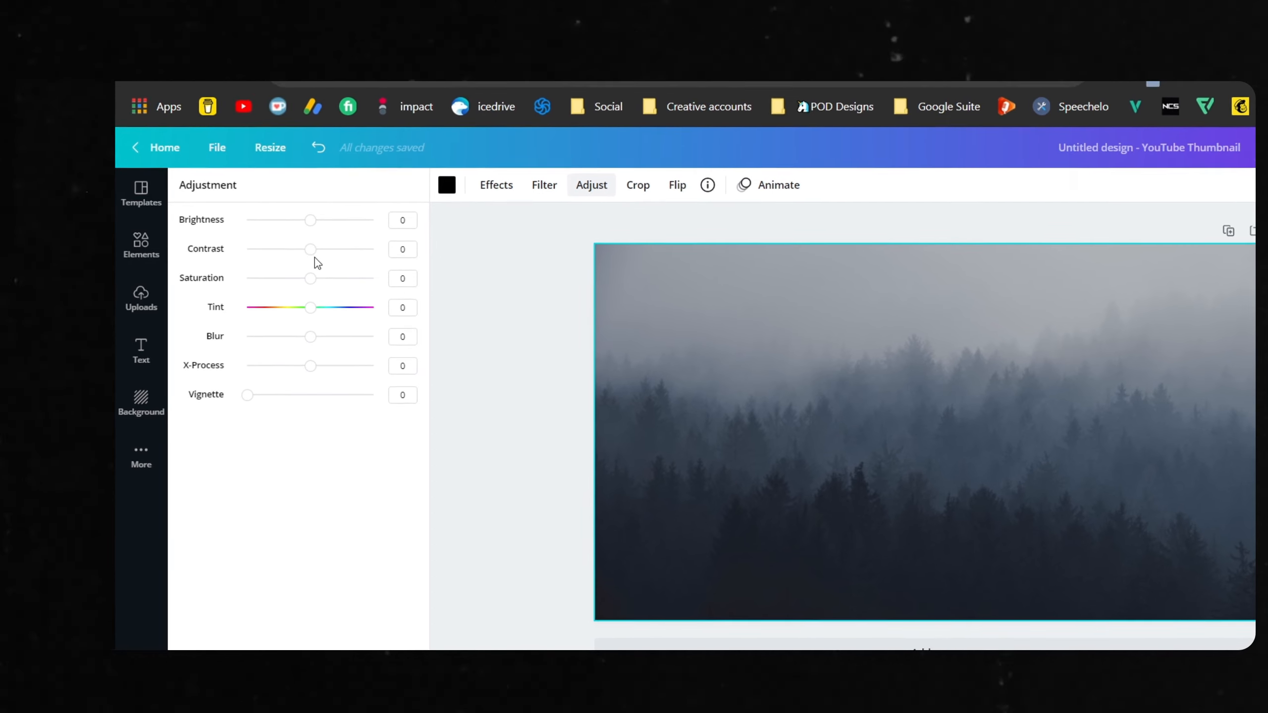
drag(320, 223, 188, 174)
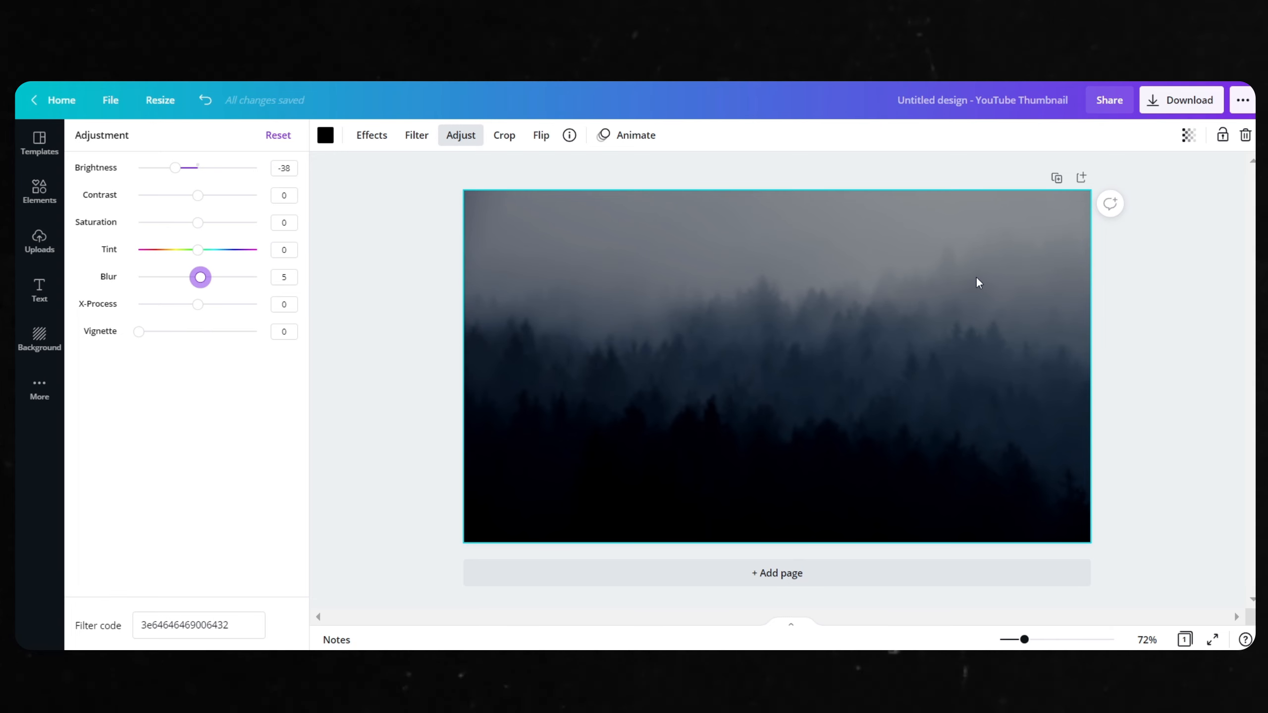
click(802, 318)
Switch to Pexels, search for "portrait" and browse the stock photos for a suitable subject.
click(422, 280)
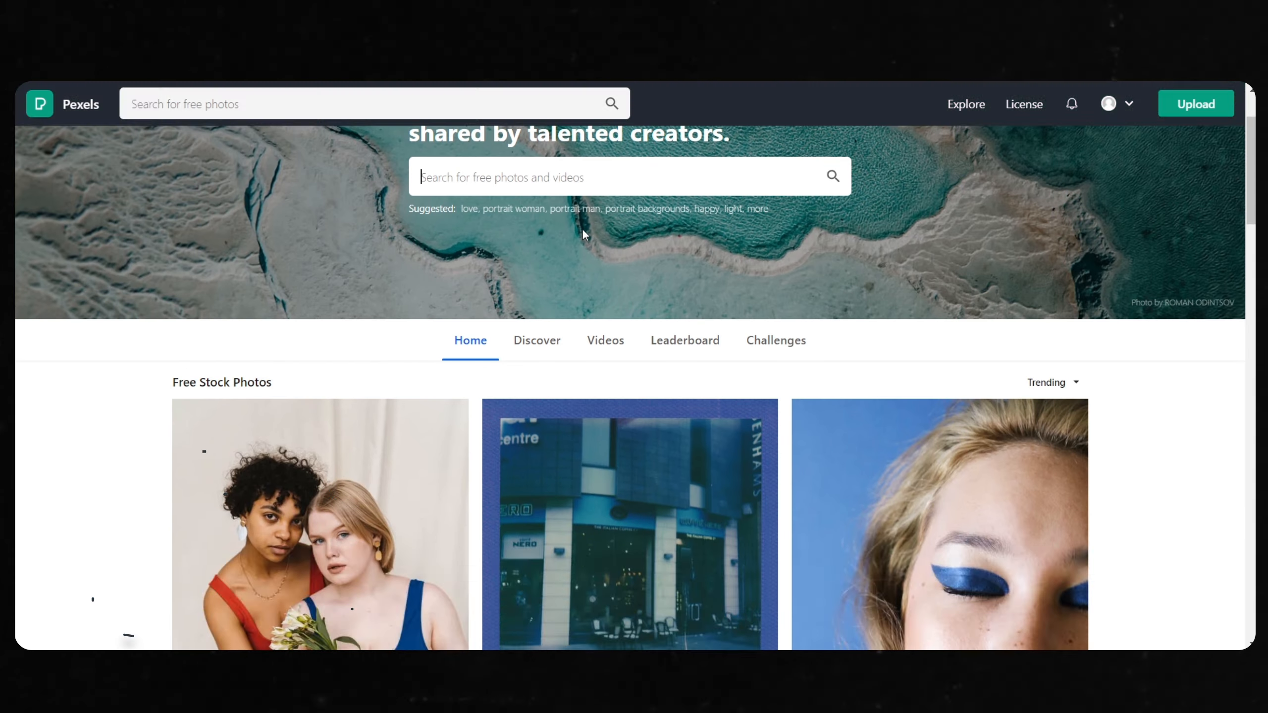
text(portrait)
key(Return)
scroll(245, 289, down, 15)
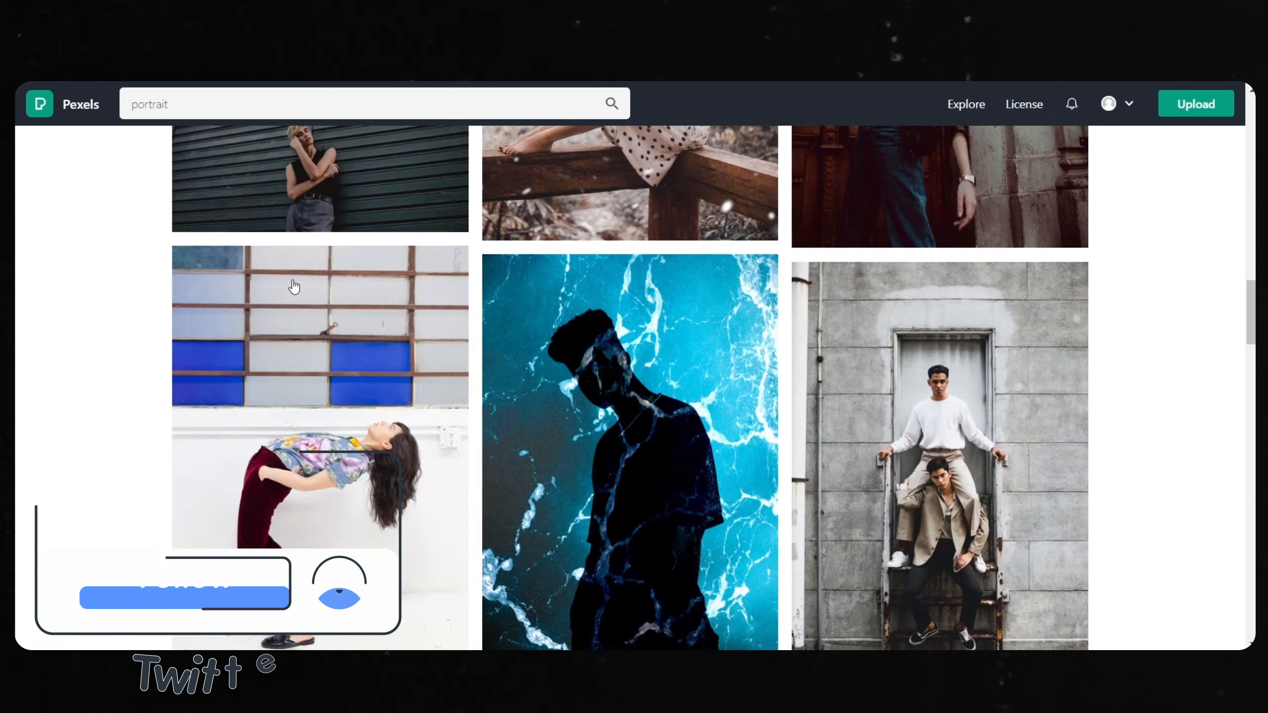
scroll(992, 281, down, 10)
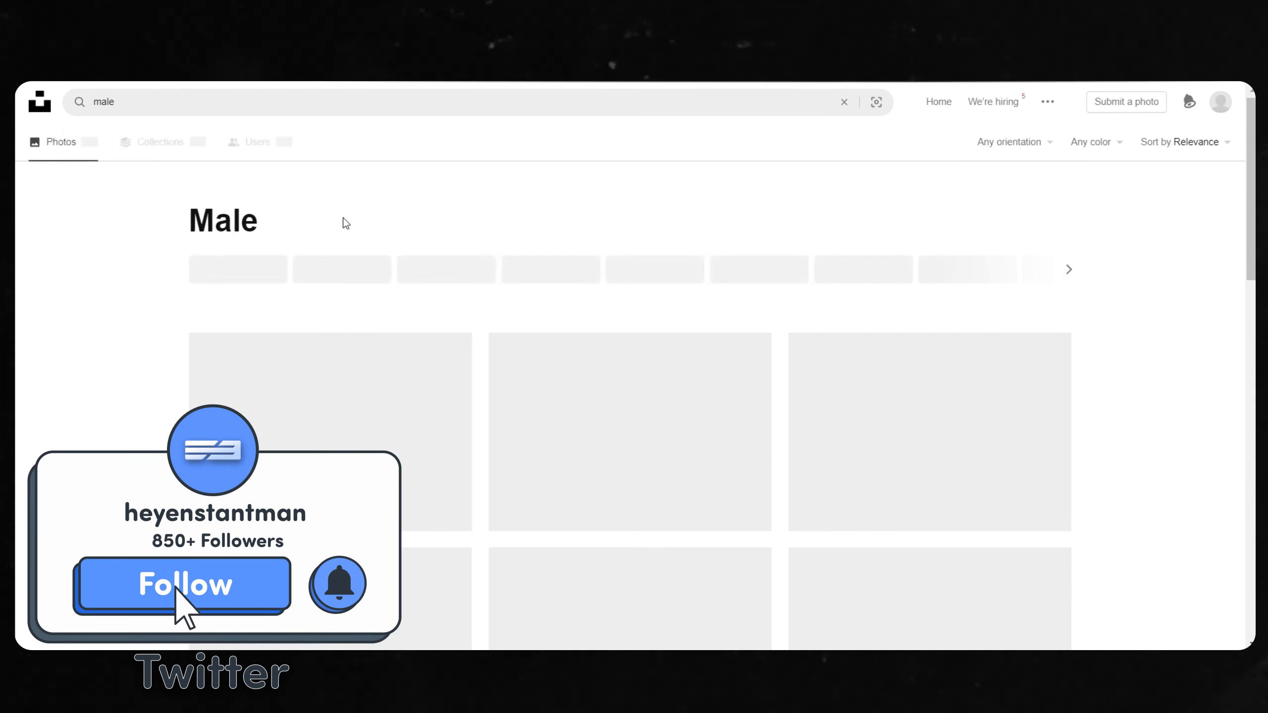
Switch to Unsplash, replace the "male" search with "portrait" and browse the photos.
click(139, 102)
key(ctrl+a)
text(feportrait)
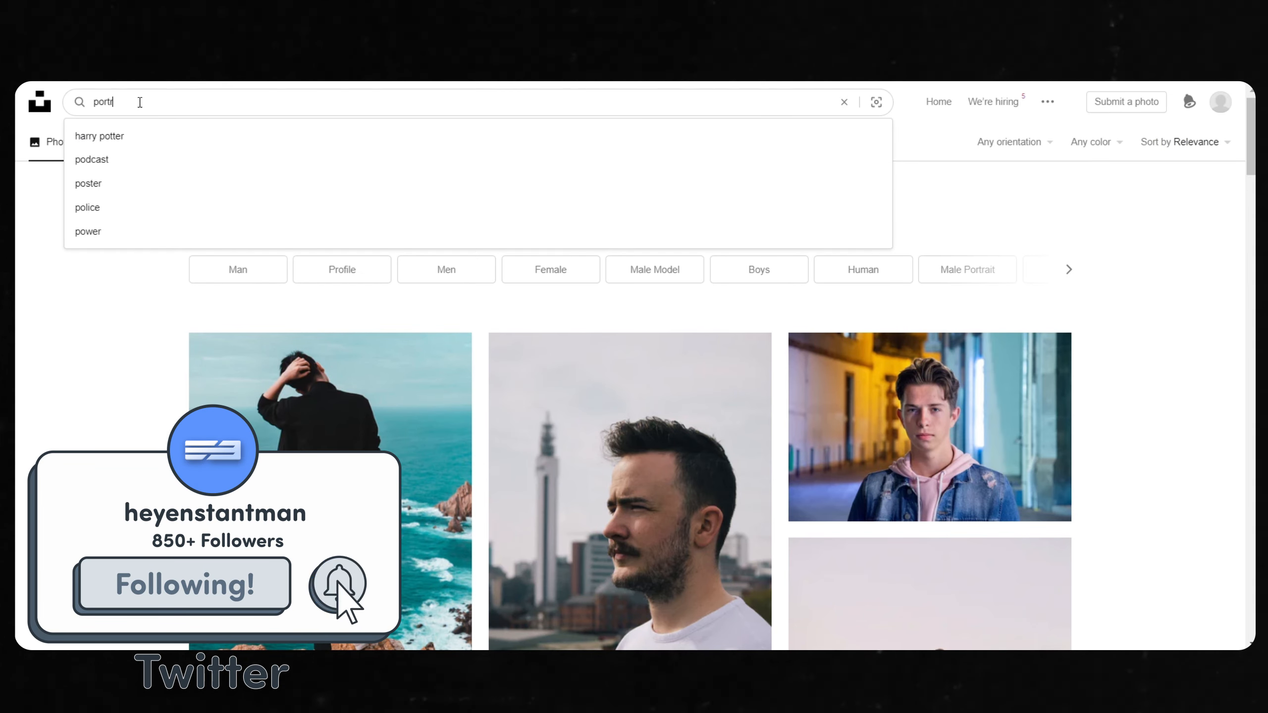
key(Return)
scroll(453, 558, down, 5)
scroll(568, 413, up, 5)
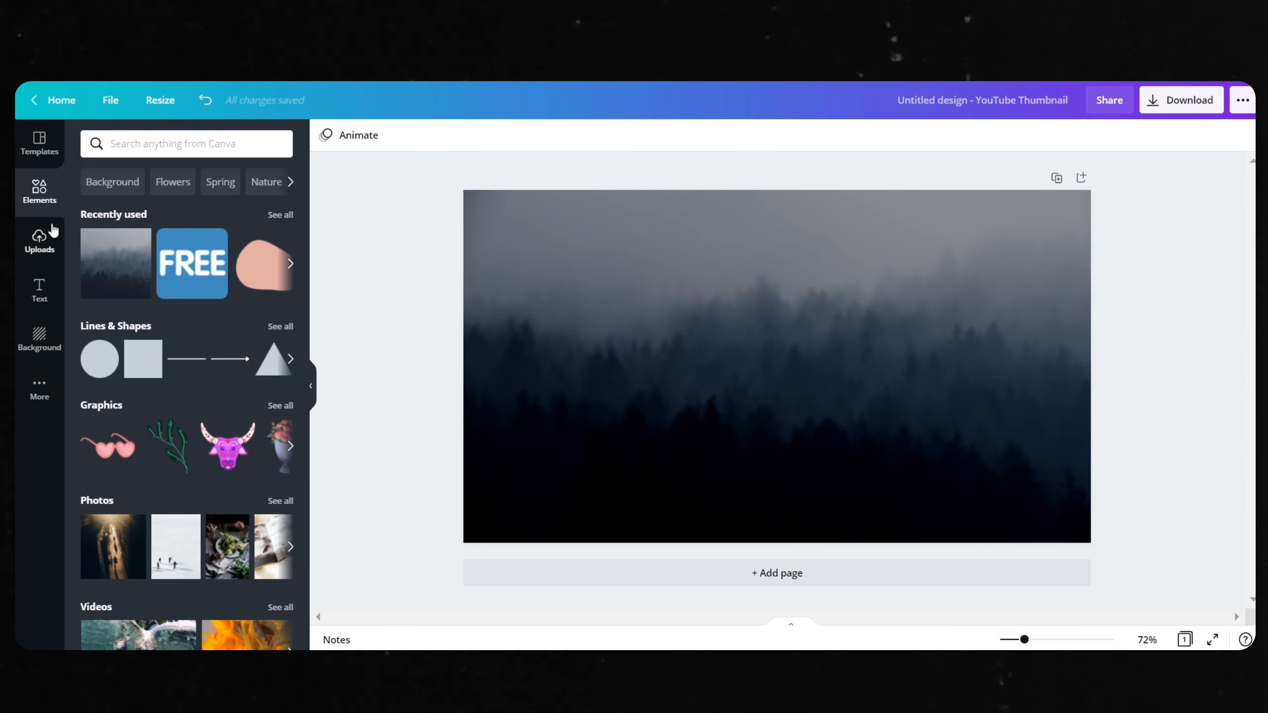
In Canva, upload the photo of the man in the yellow hoodie from the device and delete its duplicate from the uploads.
click(45, 252)
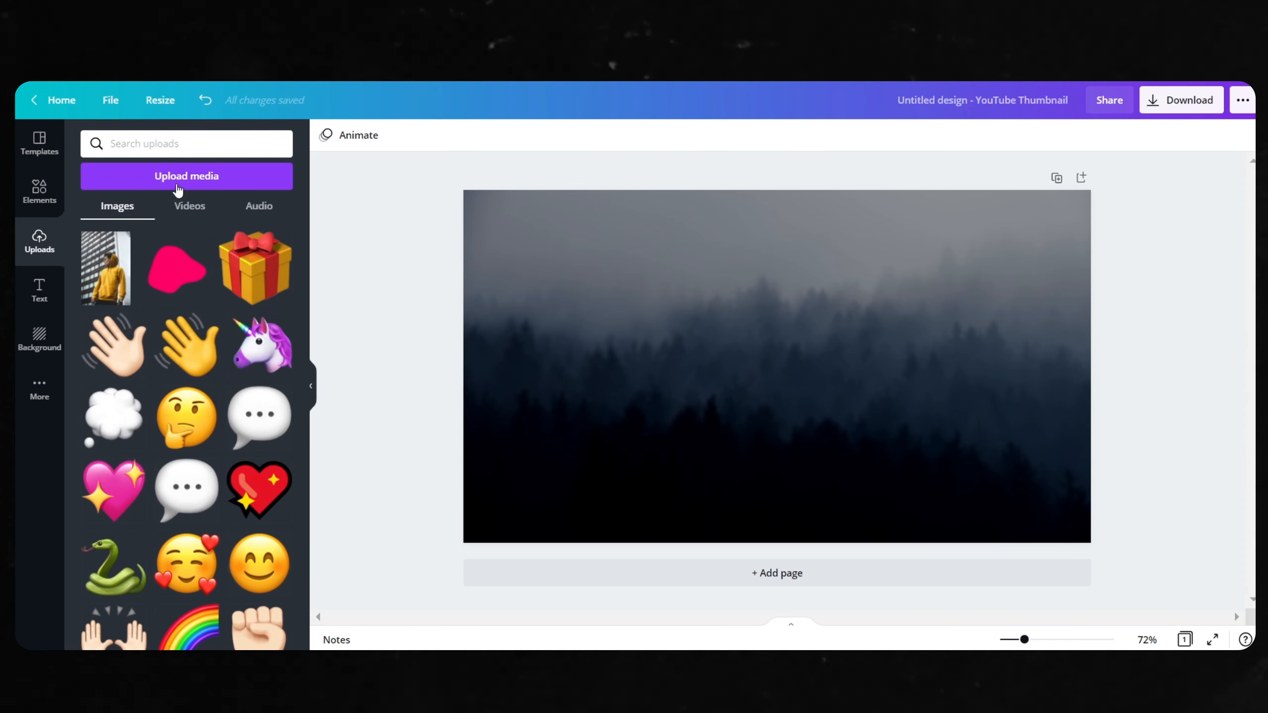
click(179, 189)
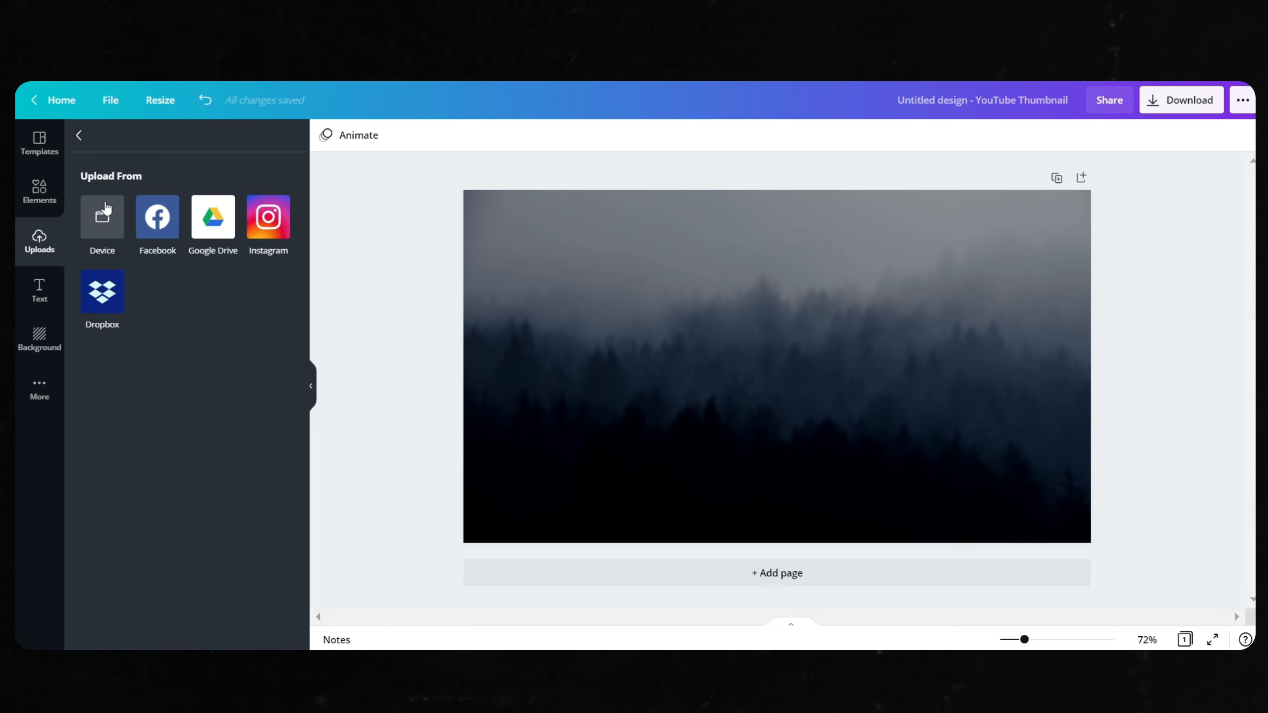
click(102, 227)
click(781, 127)
click(719, 544)
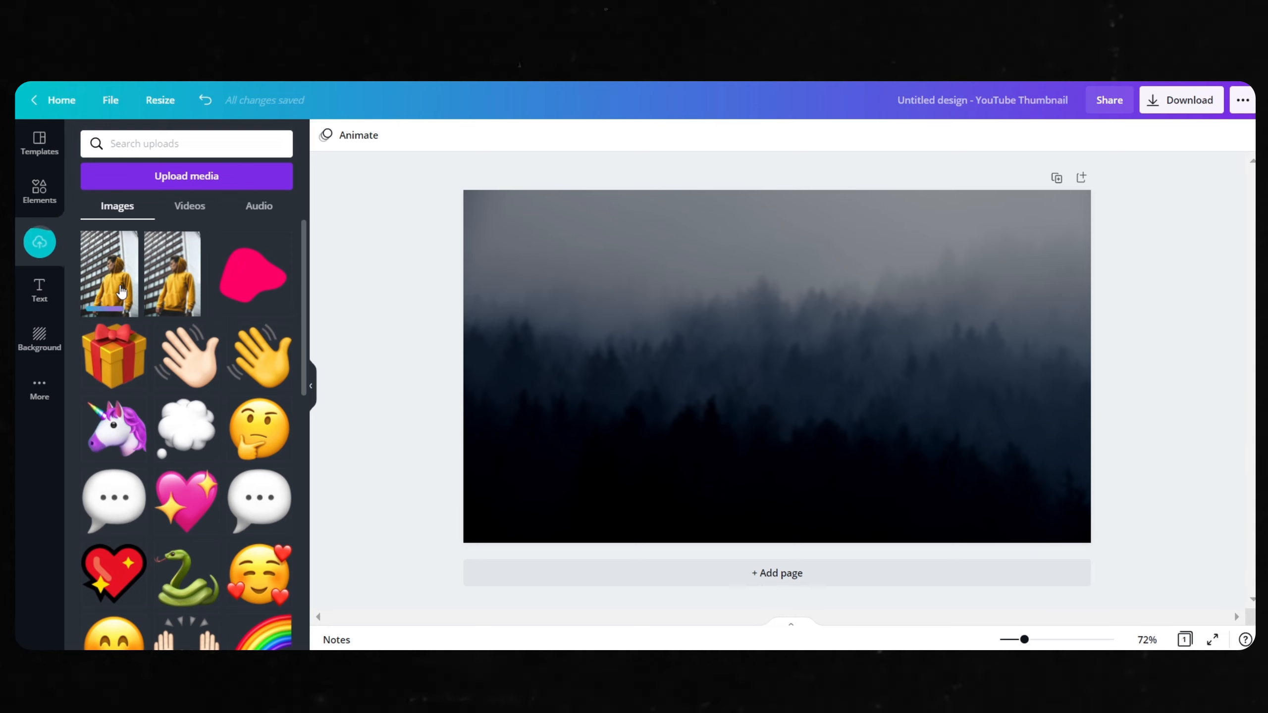
click(190, 241)
click(223, 389)
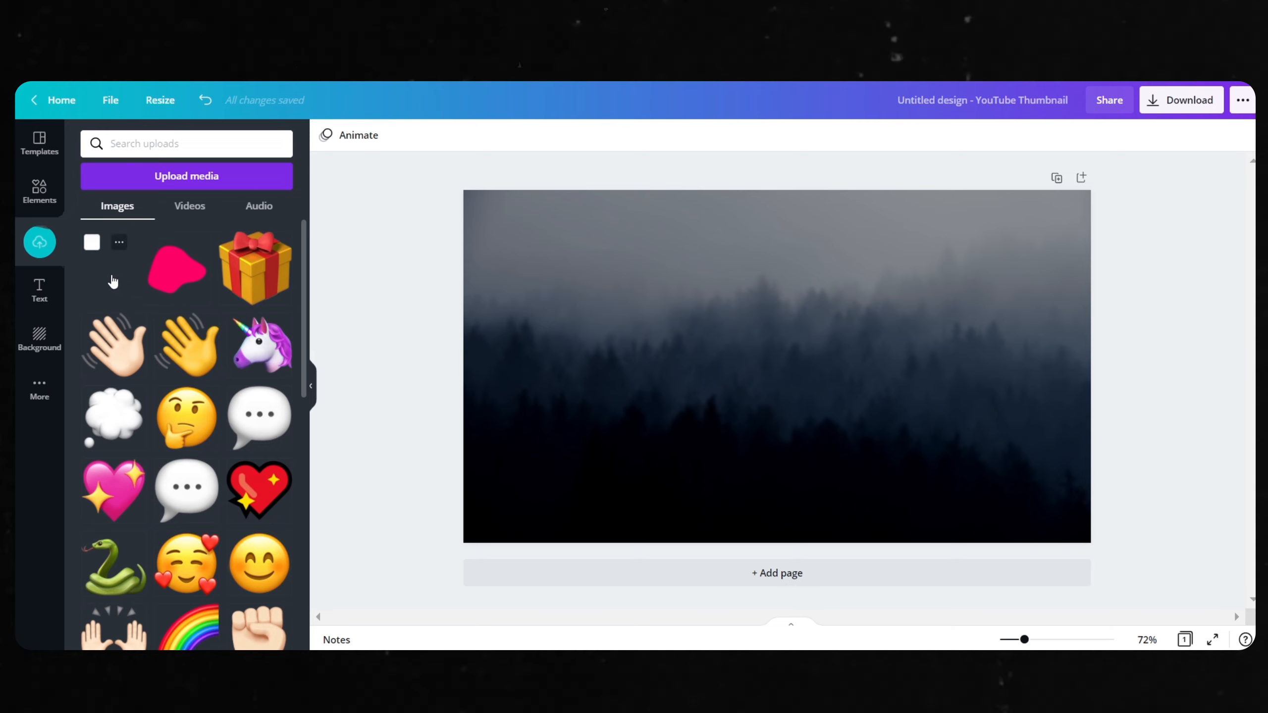
Place the hoodie photo on the page, enlarge it to about 506 × 758 and align it with the page's bottom-right corner.
click(105, 280)
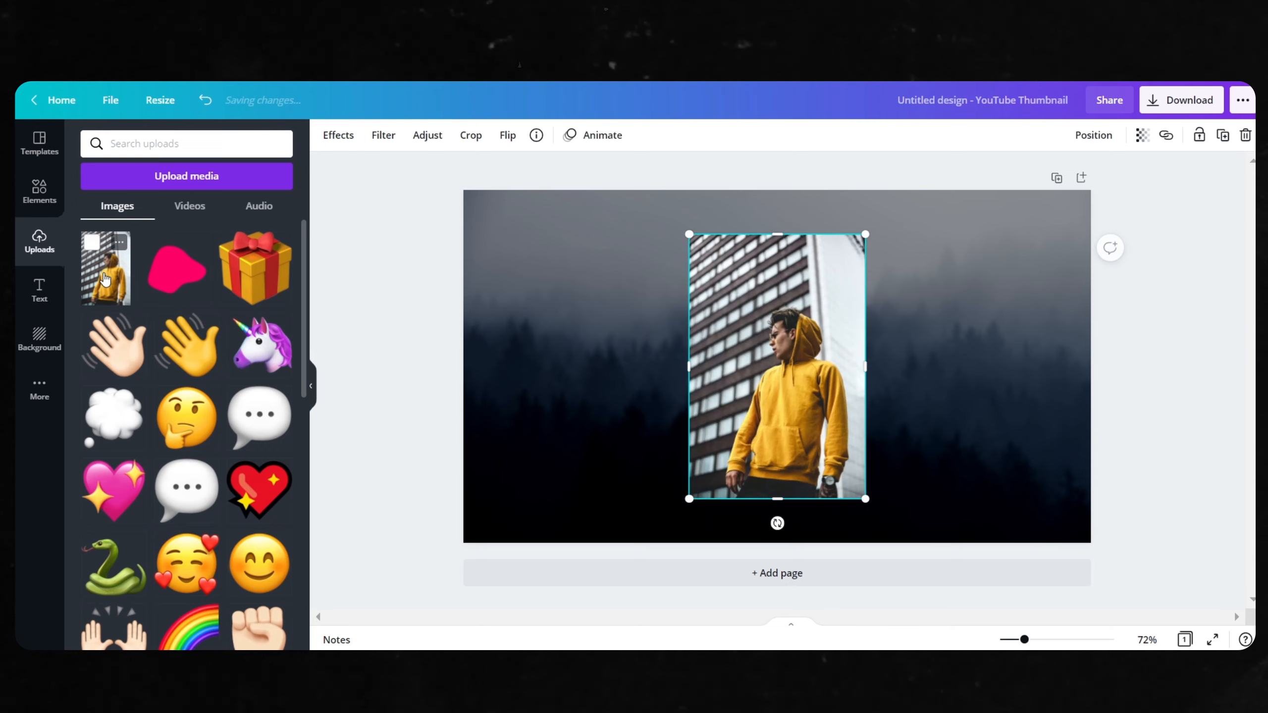
drag(689, 233, 600, 142)
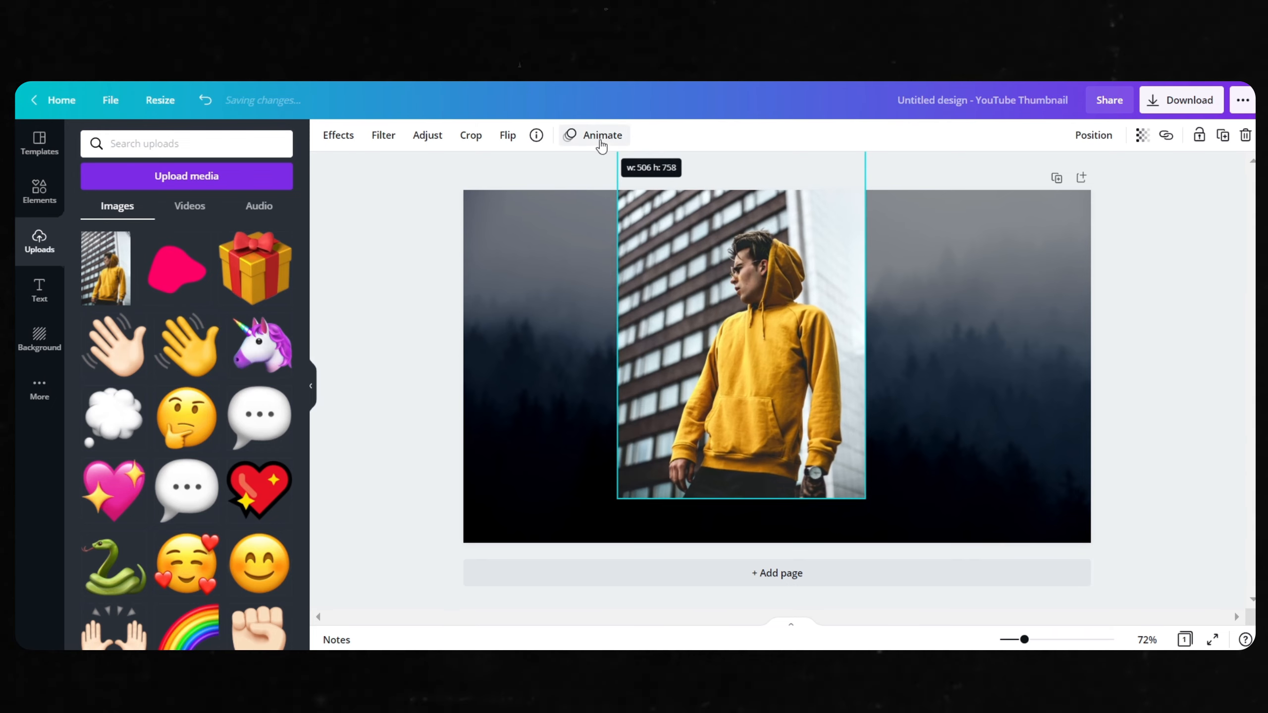
drag(805, 439, 1029, 446)
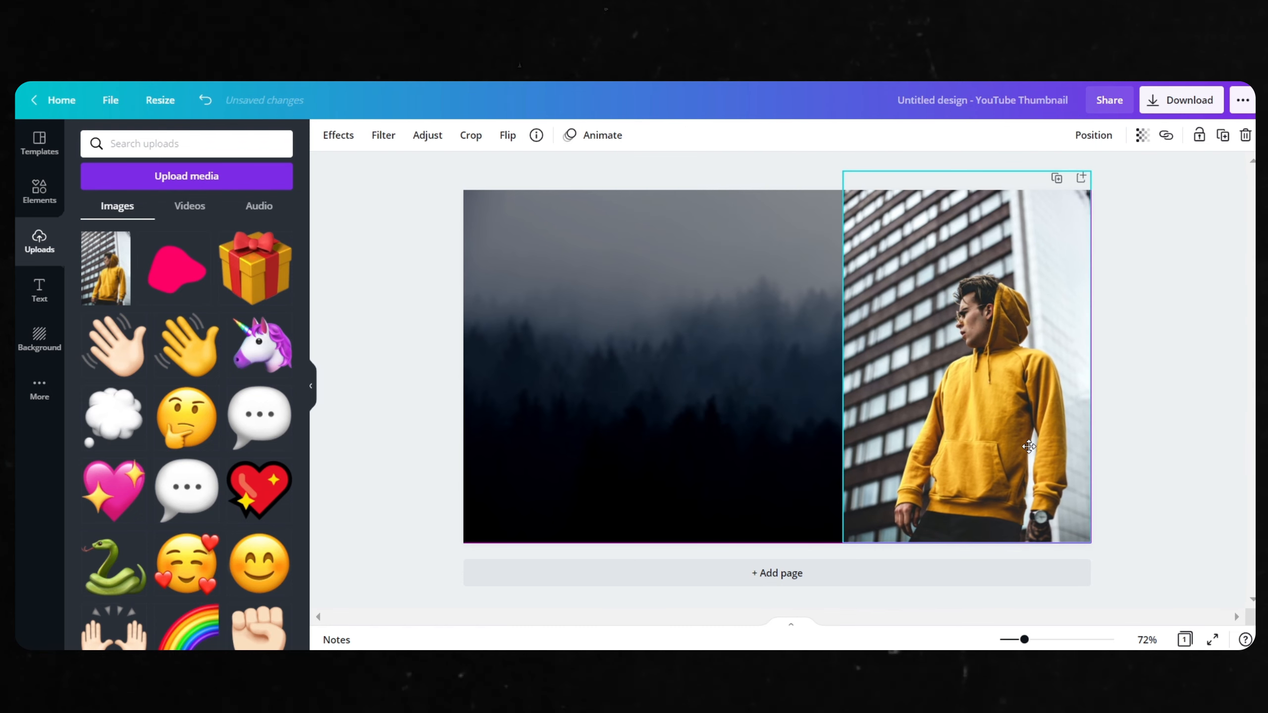
click(547, 170)
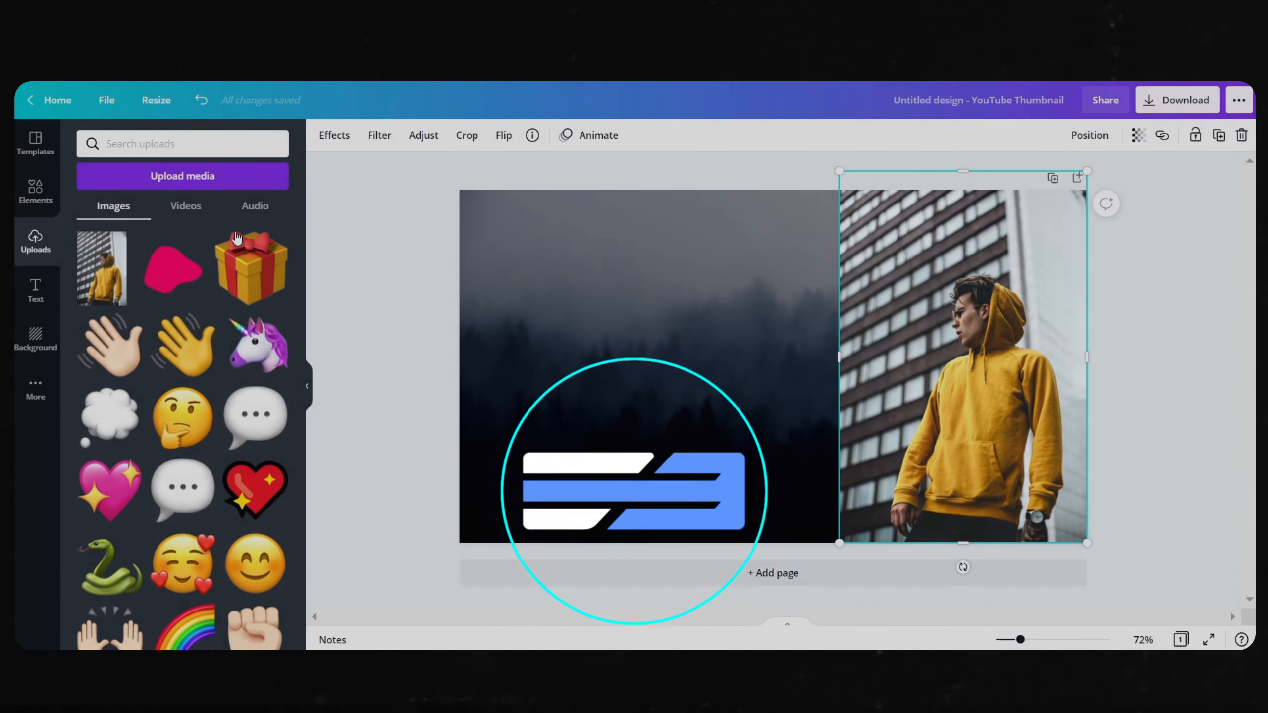
Remove the hoodie photo's background with the Background Remover effect.
click(335, 135)
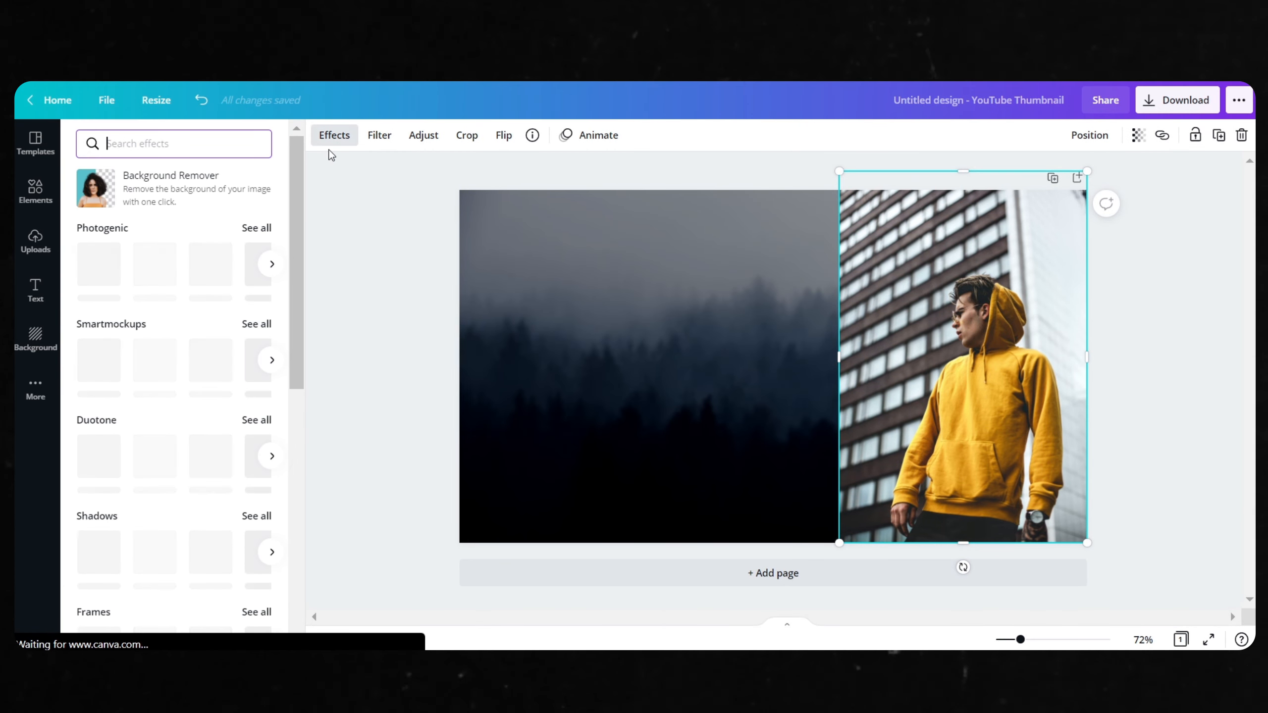
click(166, 200)
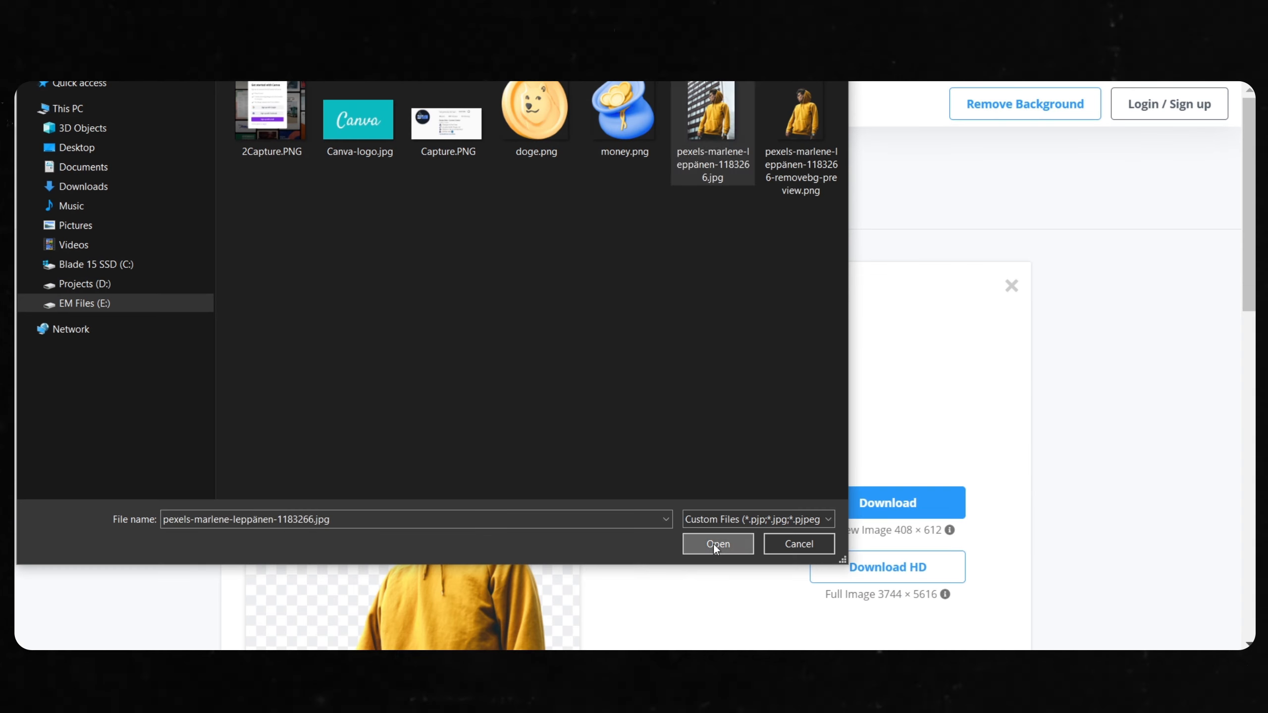
On remove.bg, upload the original hoodie photo to cut out its background.
click(717, 544)
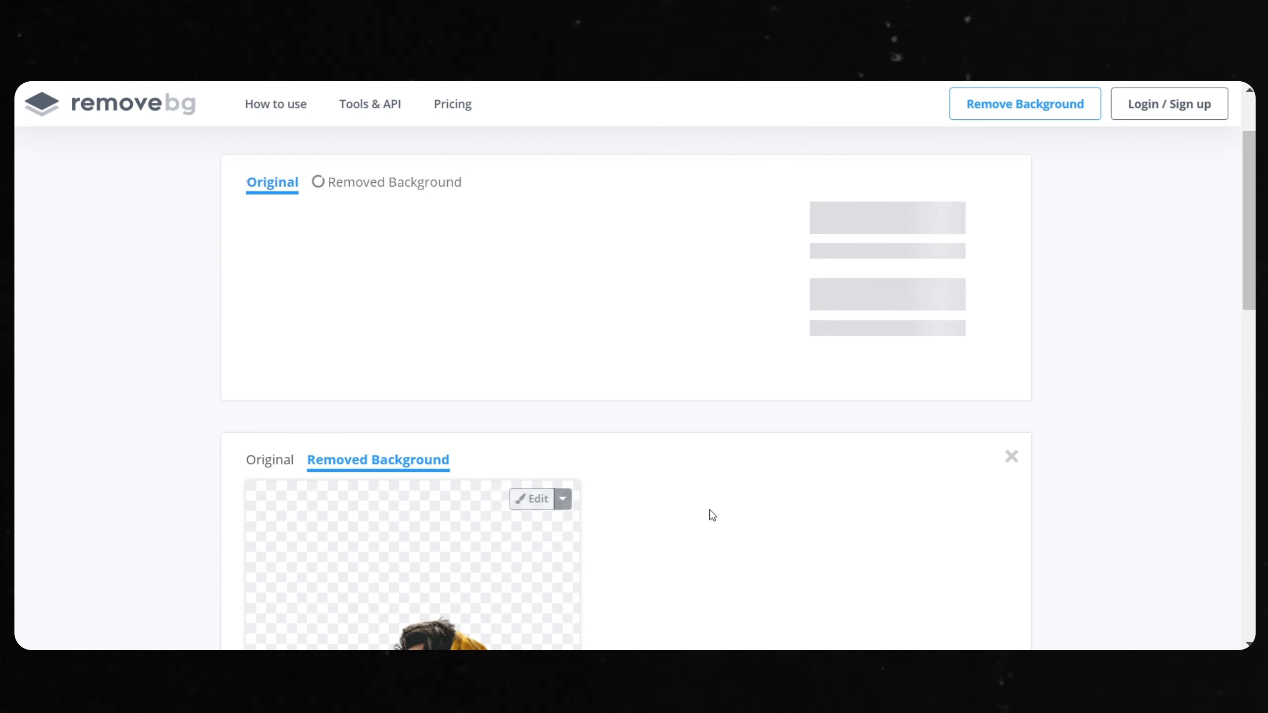
scroll(716, 348, down, 2)
click(875, 352)
click(843, 116)
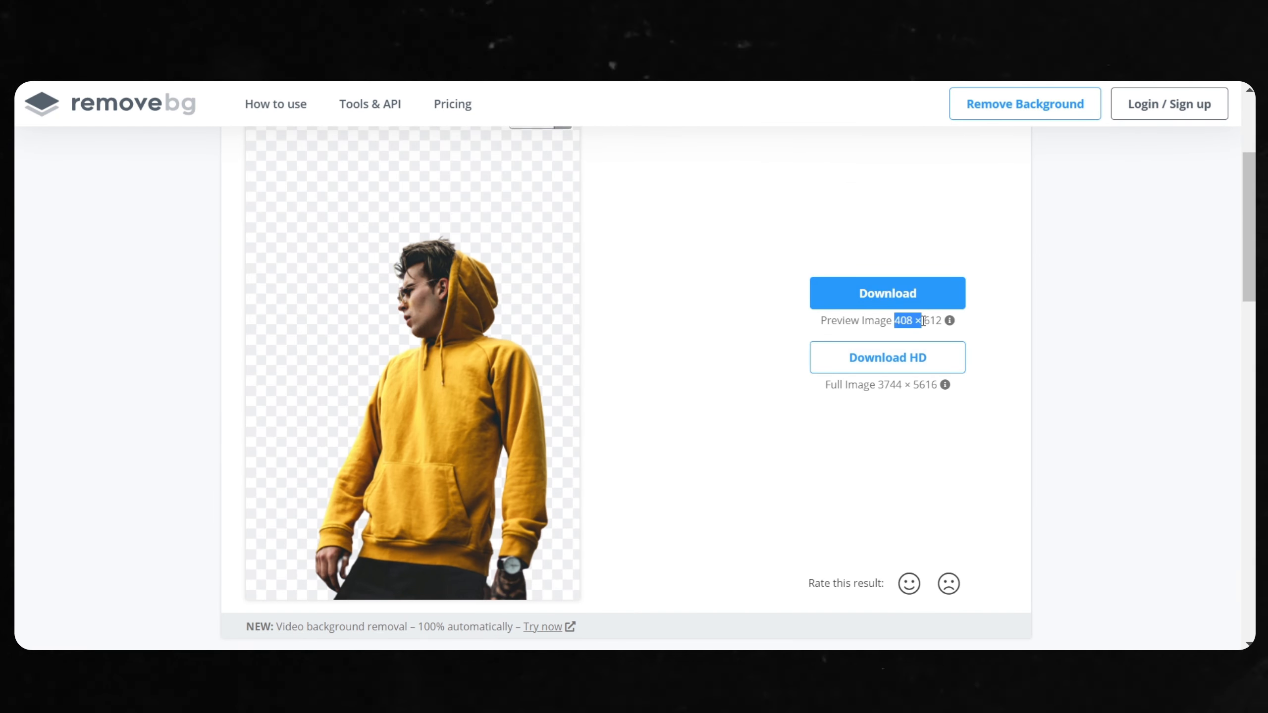
Download the 408 × 612 preview cutout as a PNG into a new folder named Assets 2 on the EM Files (E:) drive.
click(887, 293)
click(85, 283)
click(100, 303)
double_click(298, 95)
click(298, 304)
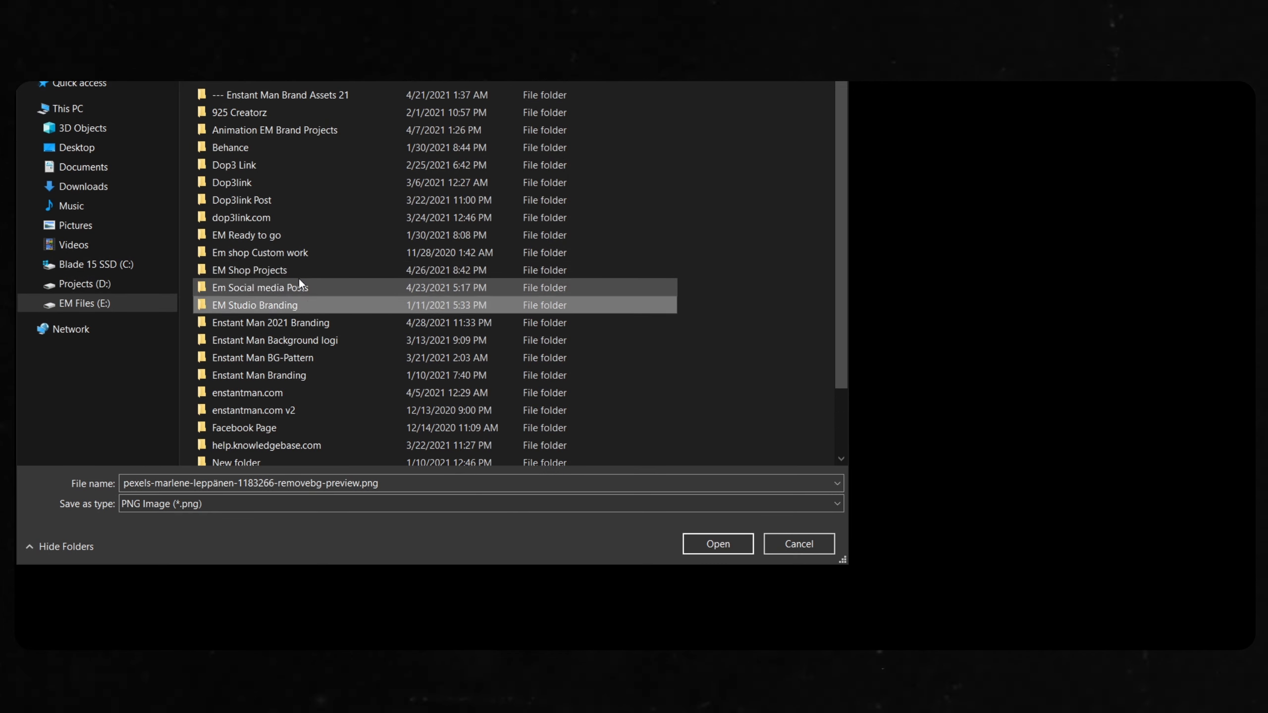
double_click(299, 273)
double_click(279, 96)
key(ctrl+shift+n)
text(Assets)
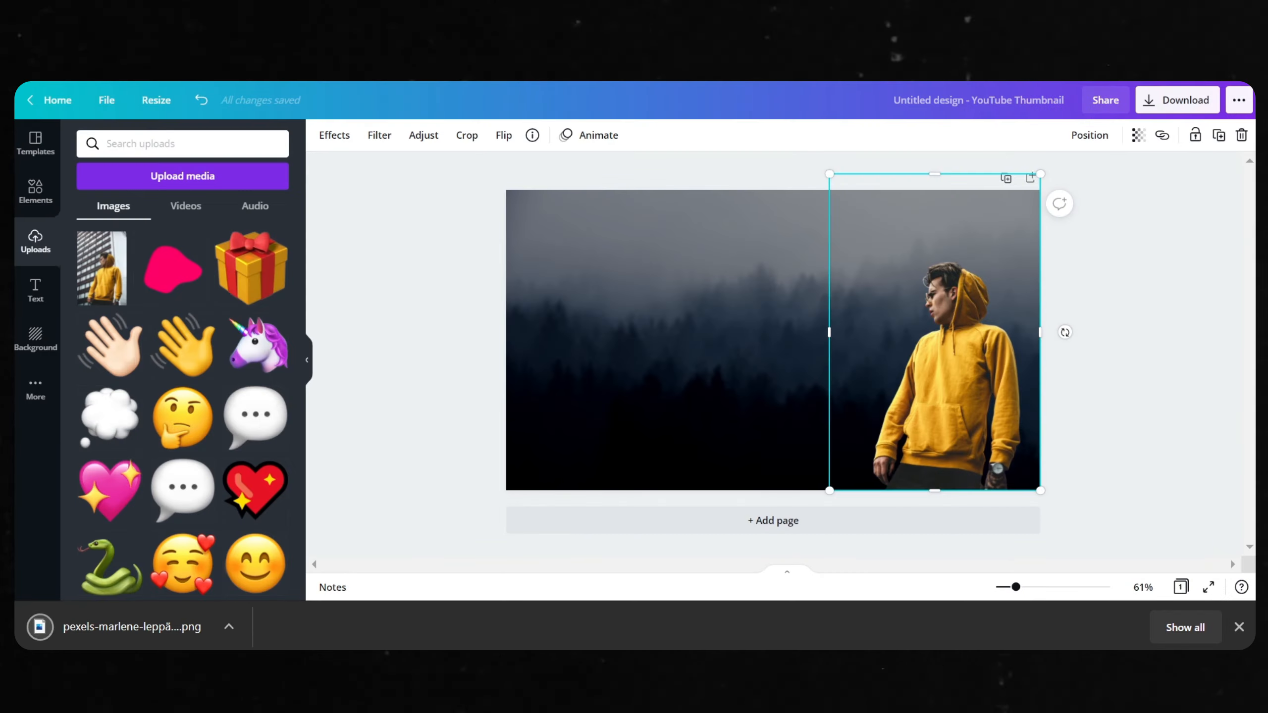
Back in Canva, upload the background-free hoodie PNG from the Assets 2 folder on the device.
click(168, 172)
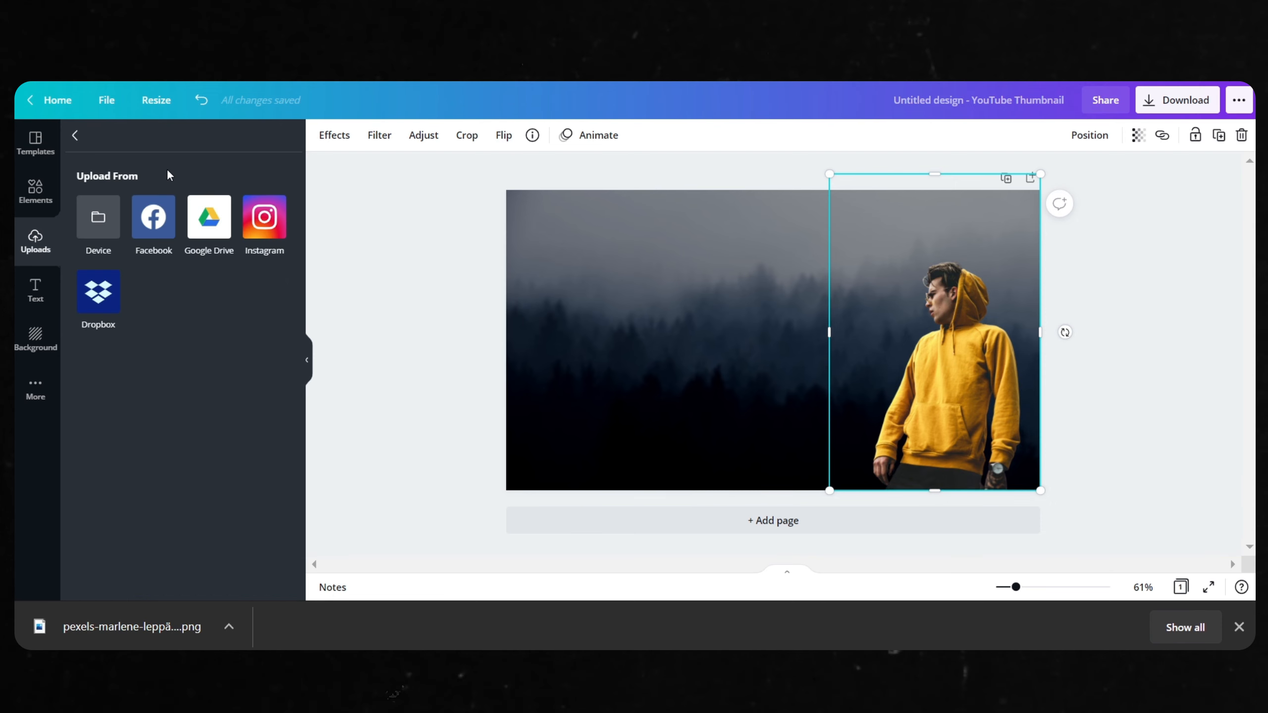
click(95, 216)
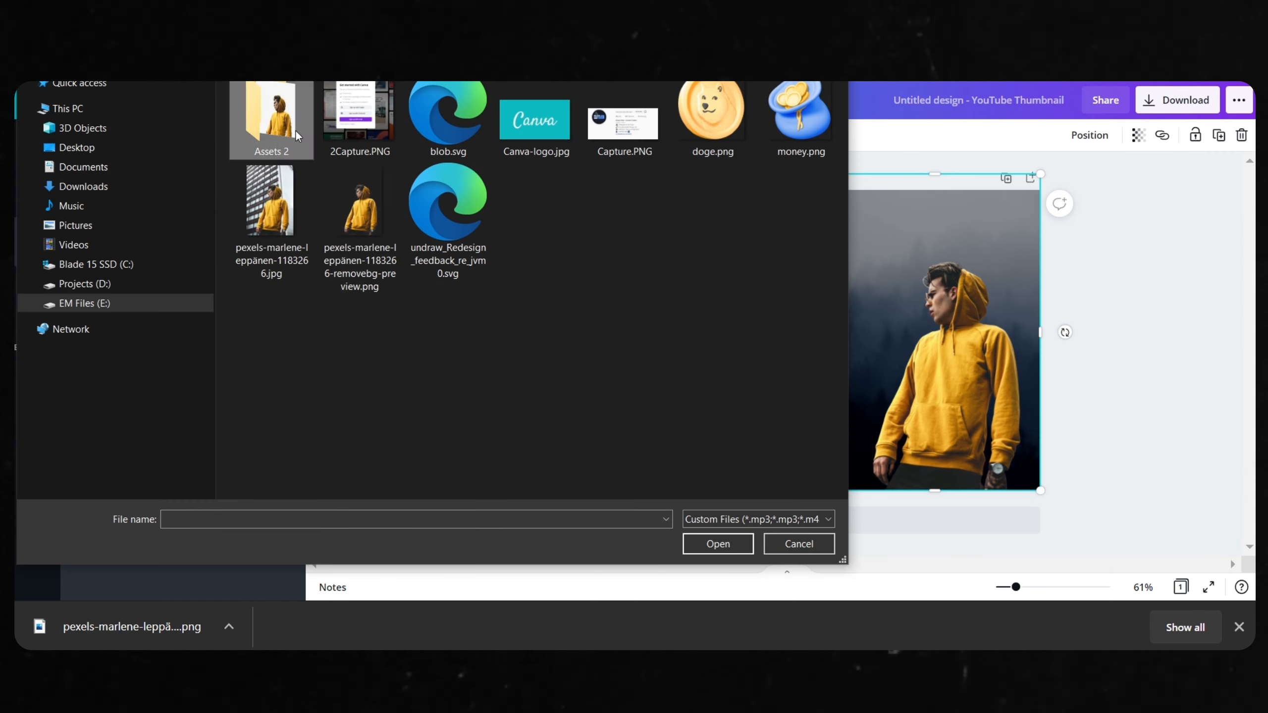
double_click(296, 132)
click(732, 546)
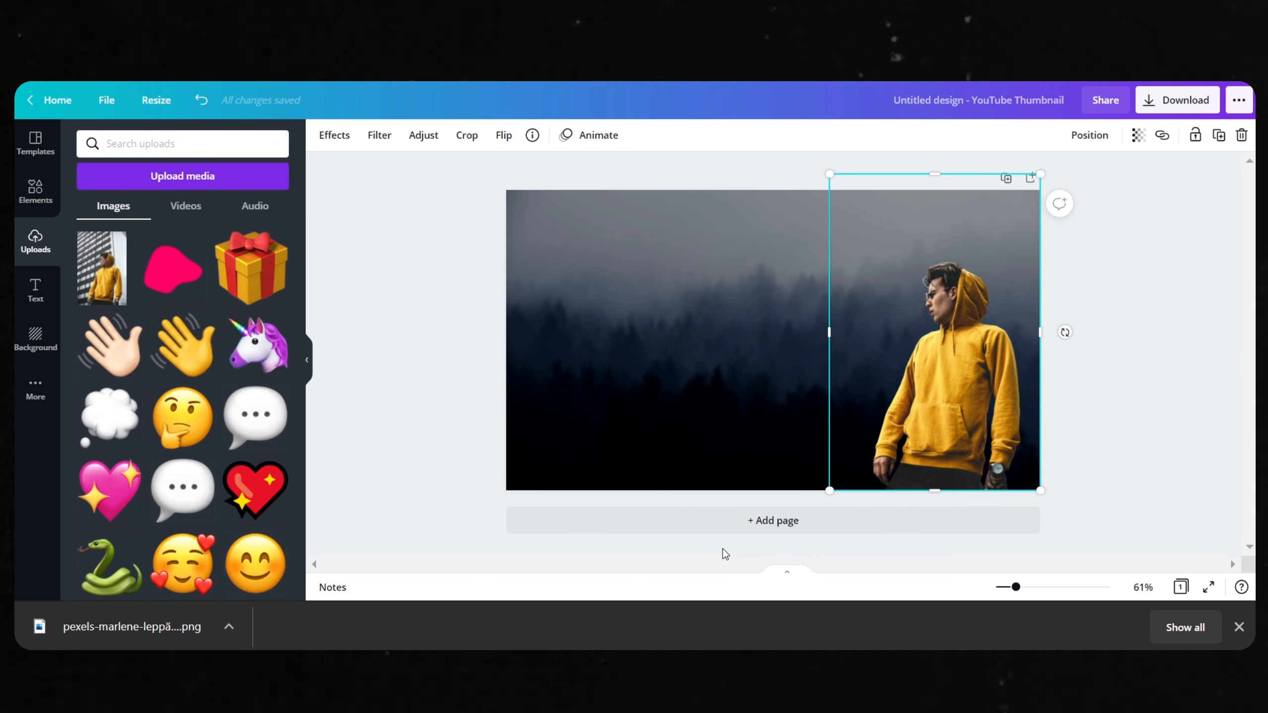
Add the uploaded background-free hoodie cutout to the thumbnail, enlarge it to nearly the full page height and reposition it.
click(116, 272)
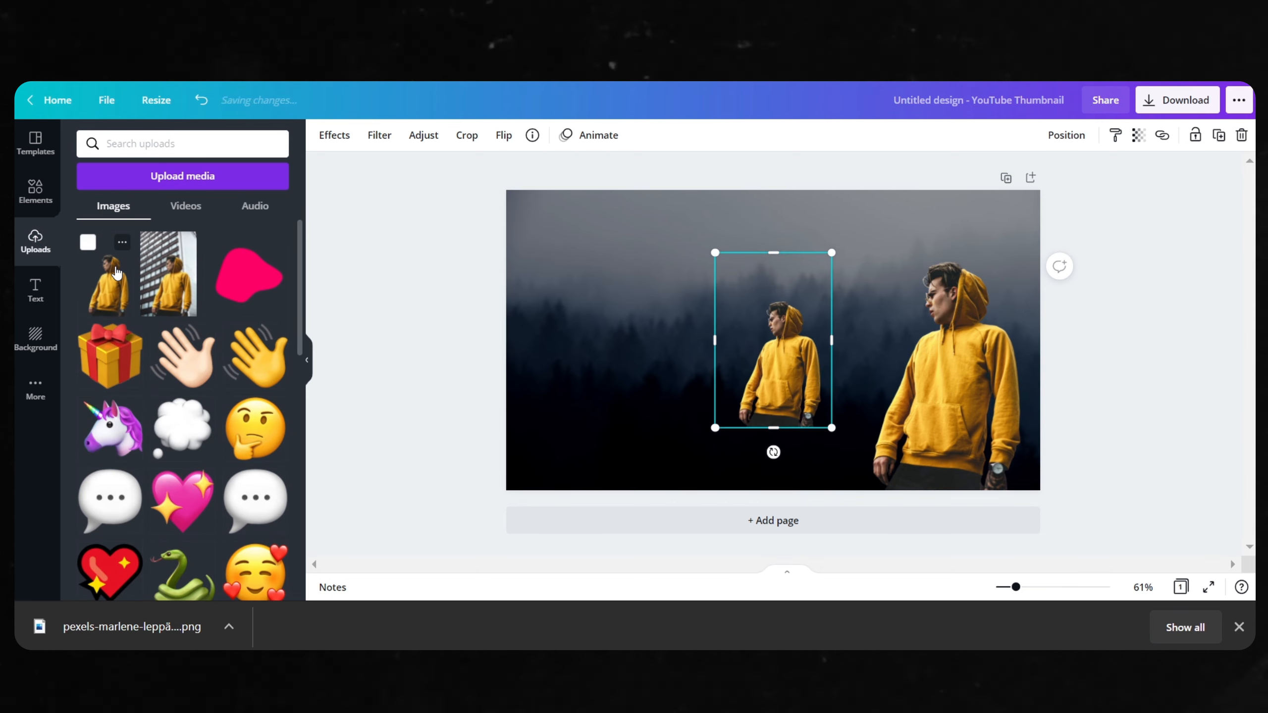
drag(710, 253, 592, 87)
drag(843, 442, 860, 464)
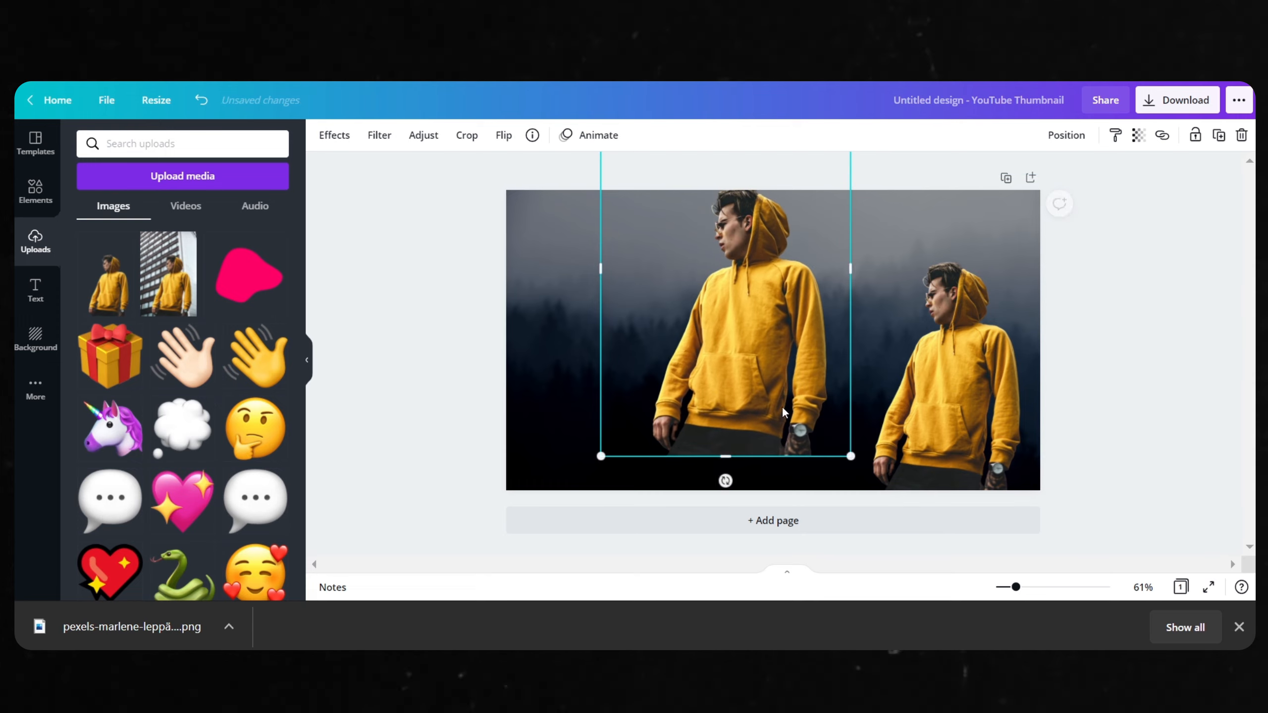
drag(719, 324, 685, 324)
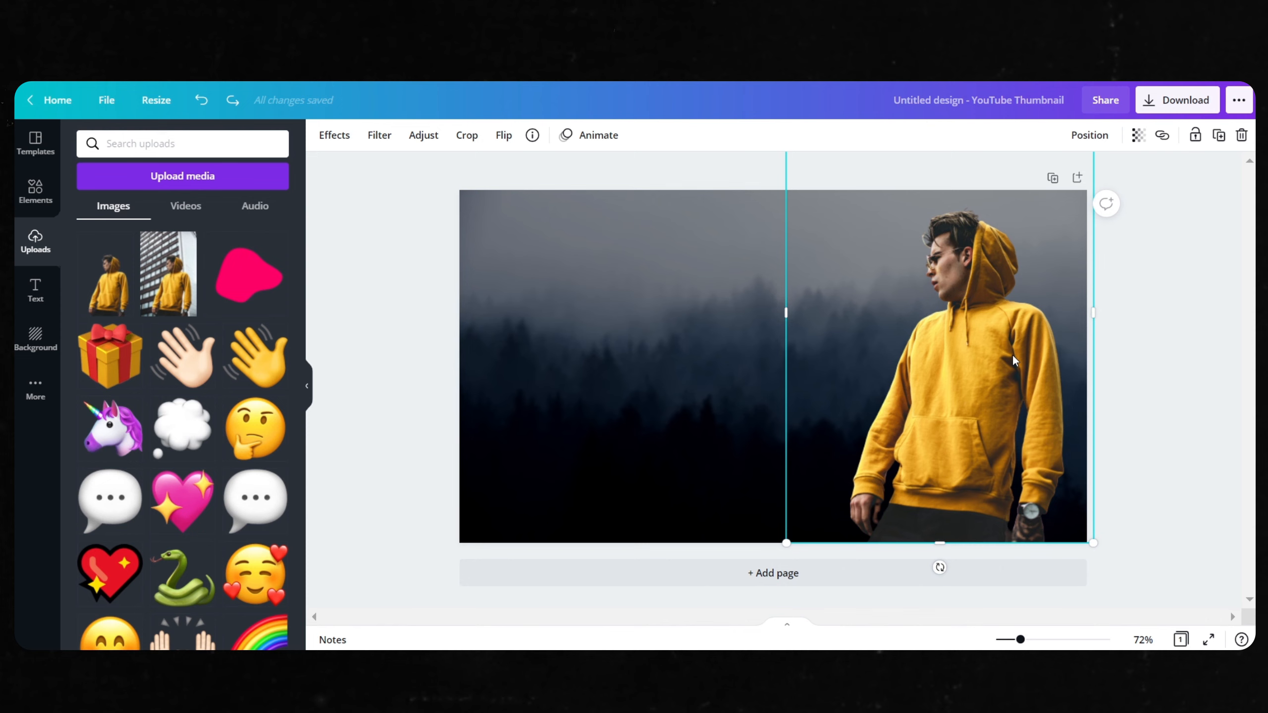
Duplicate the hoodie cutout exactly over the original and apply the Halftone screen effect to the copy with a scale of 1.67.
key(ctrl+d)
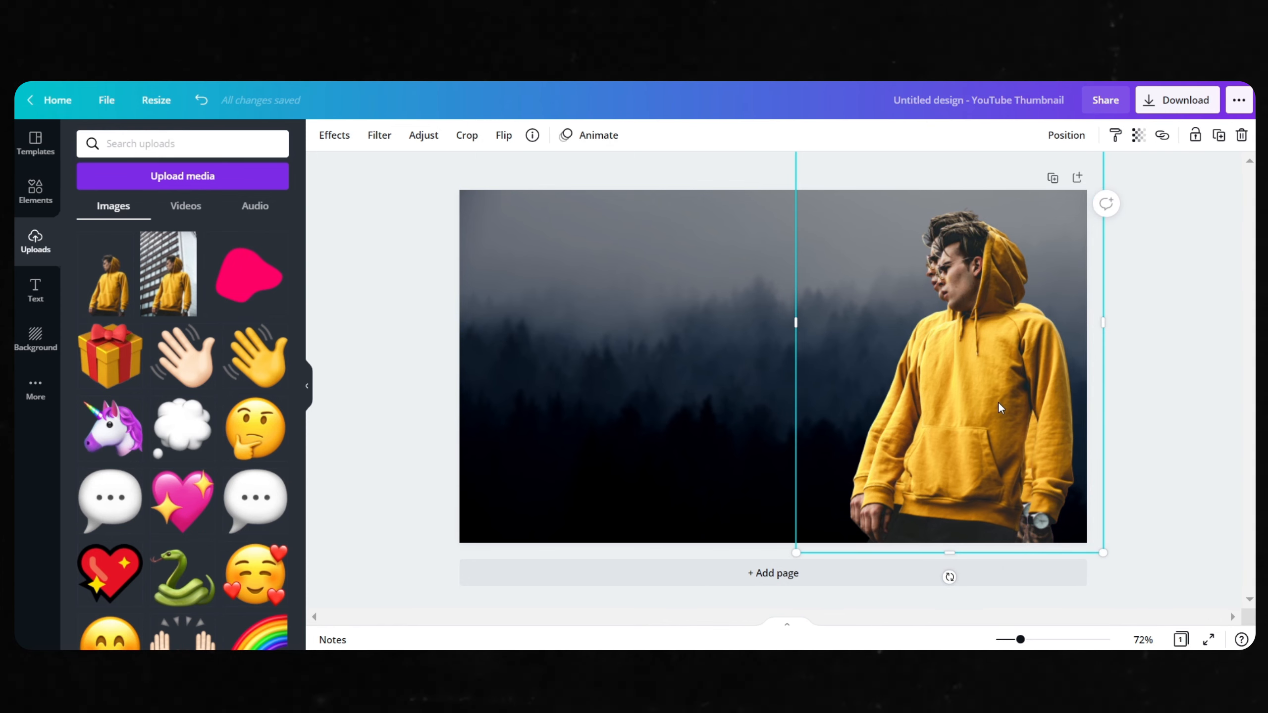
drag(998, 402, 992, 396)
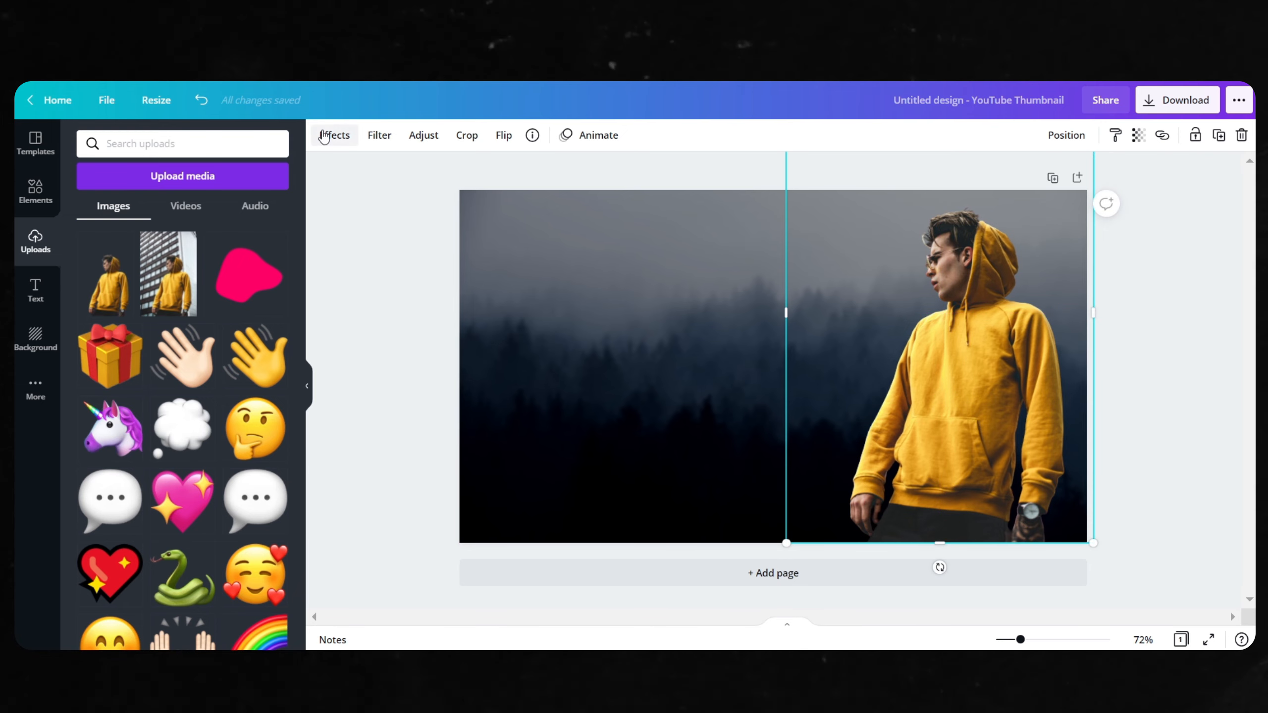
click(316, 144)
scroll(124, 480, down, 10)
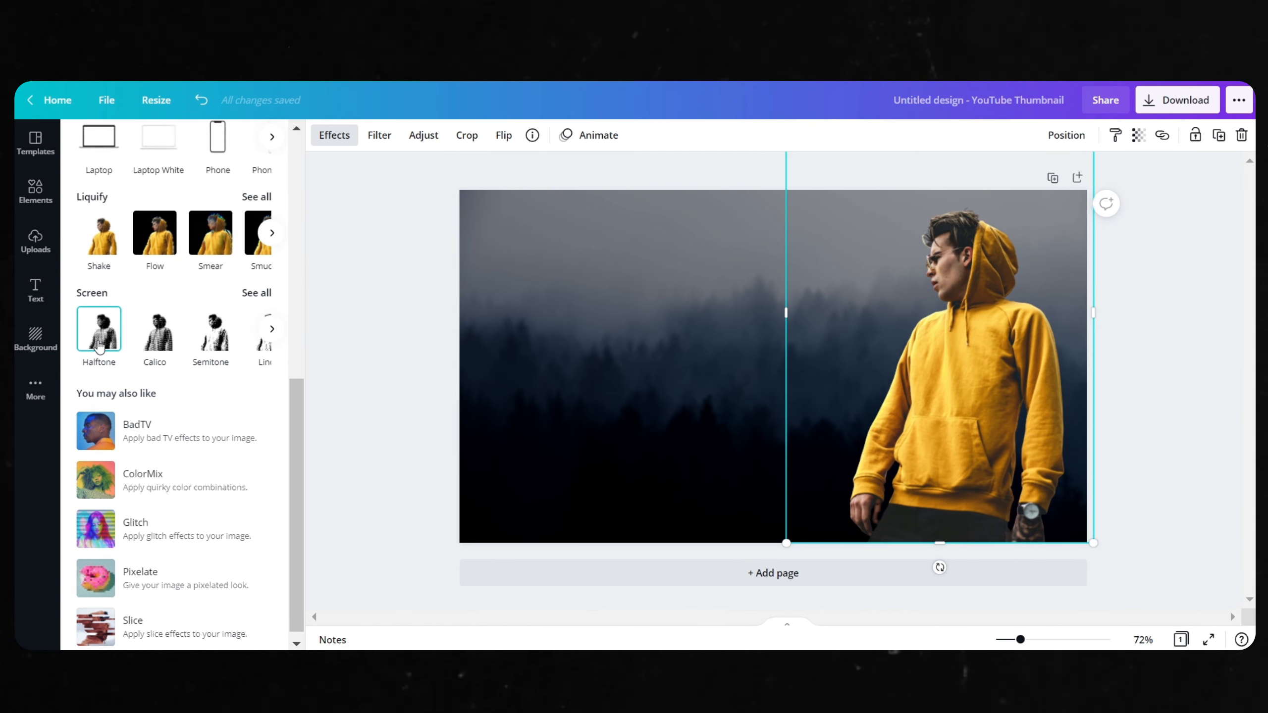
click(99, 345)
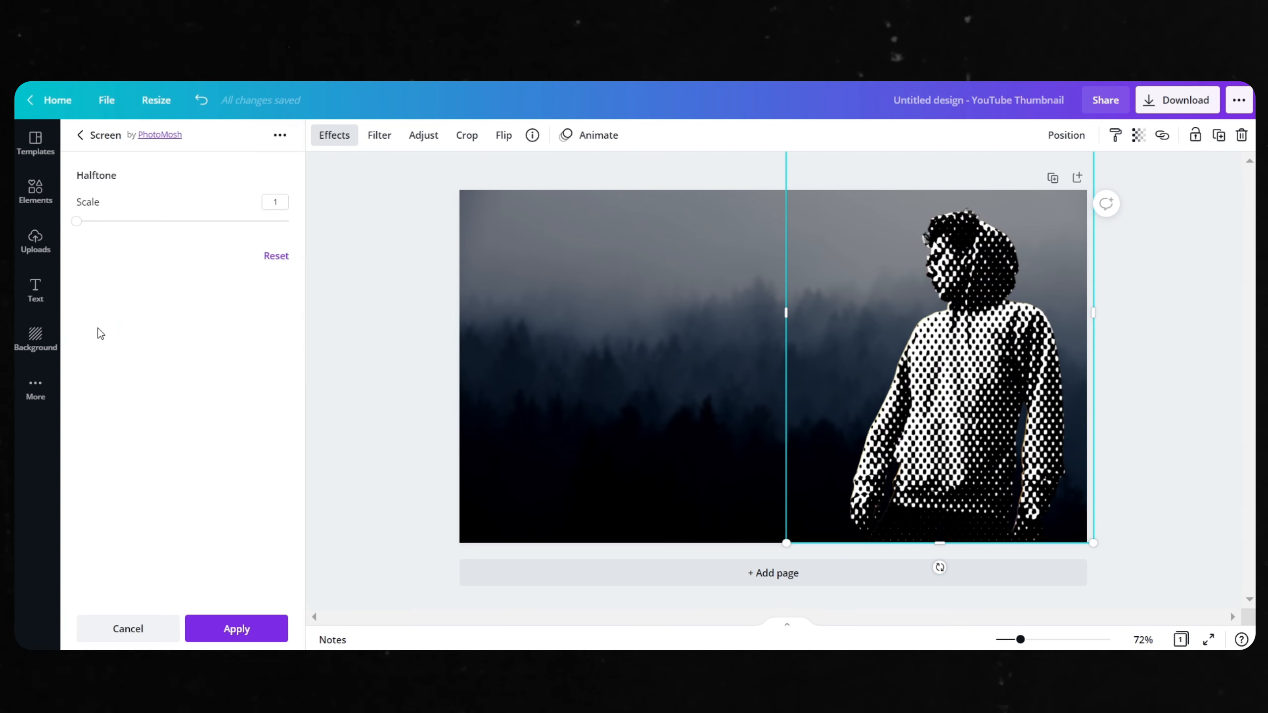
drag(76, 221, 148, 242)
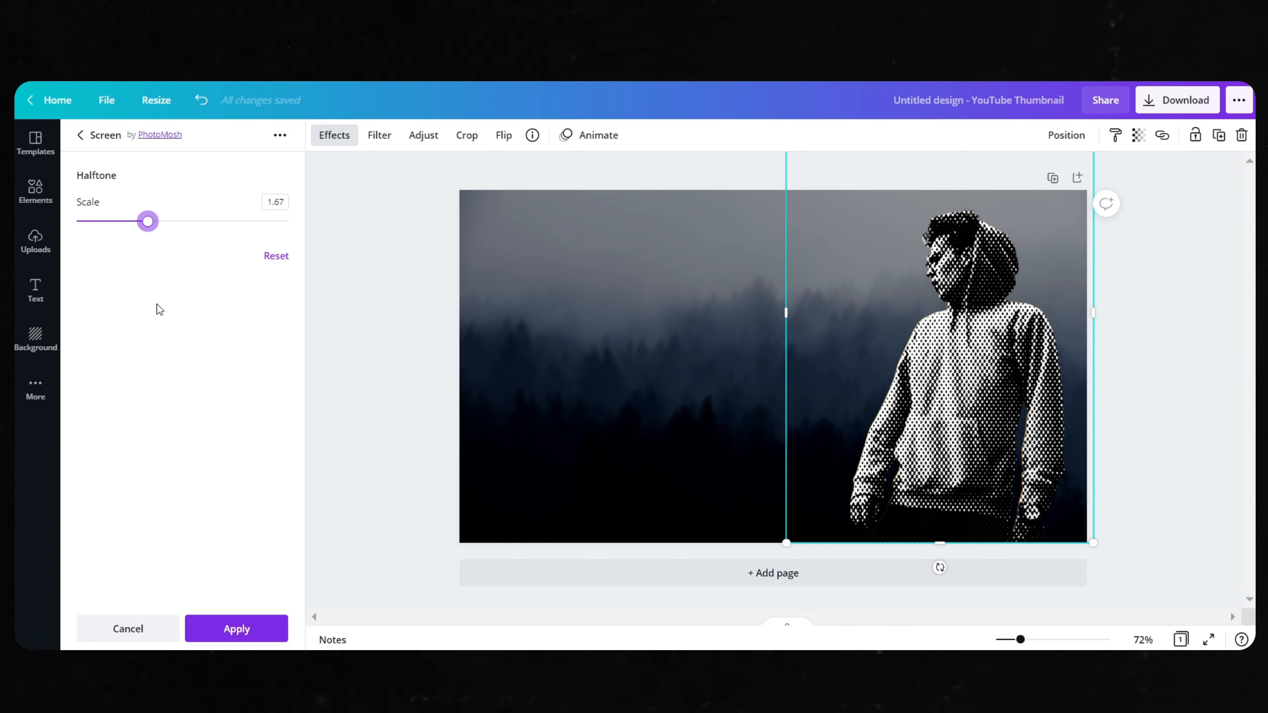
click(230, 627)
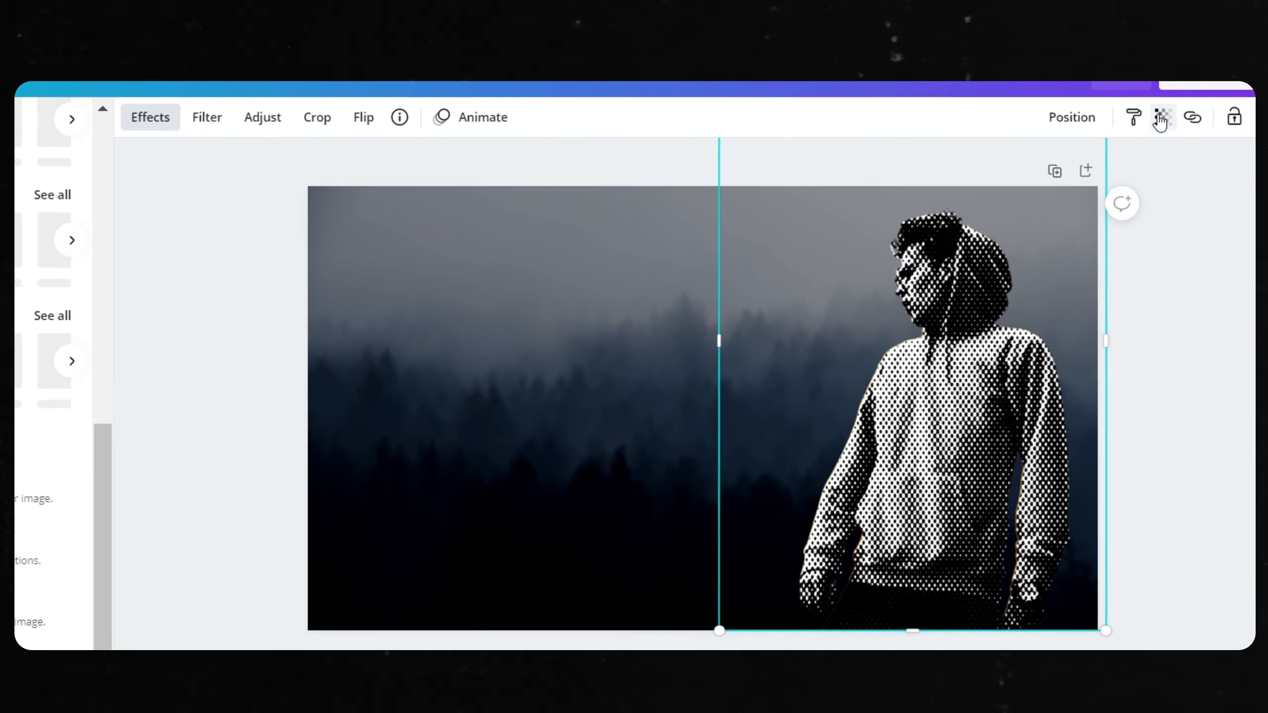
Set the transparency of the halftone copy to 15 so it acts as a subtle texture over the hoodie.
click(1170, 115)
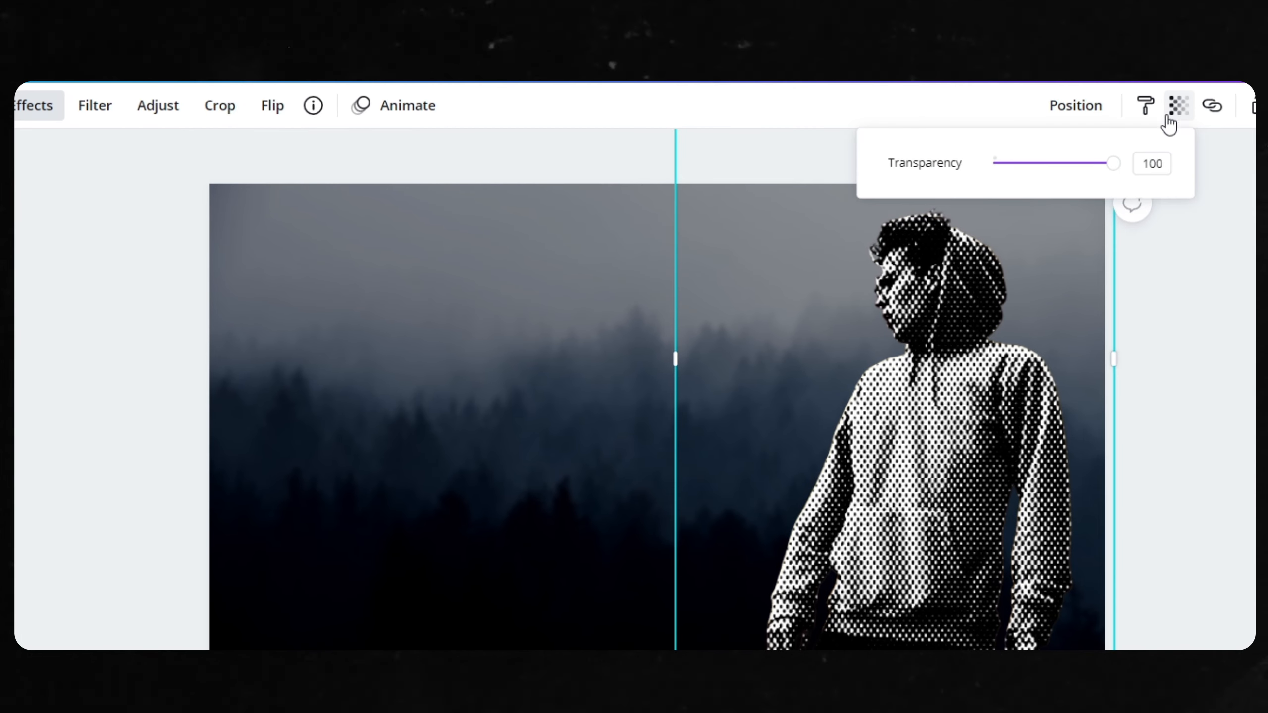
drag(1106, 170, 1026, 171)
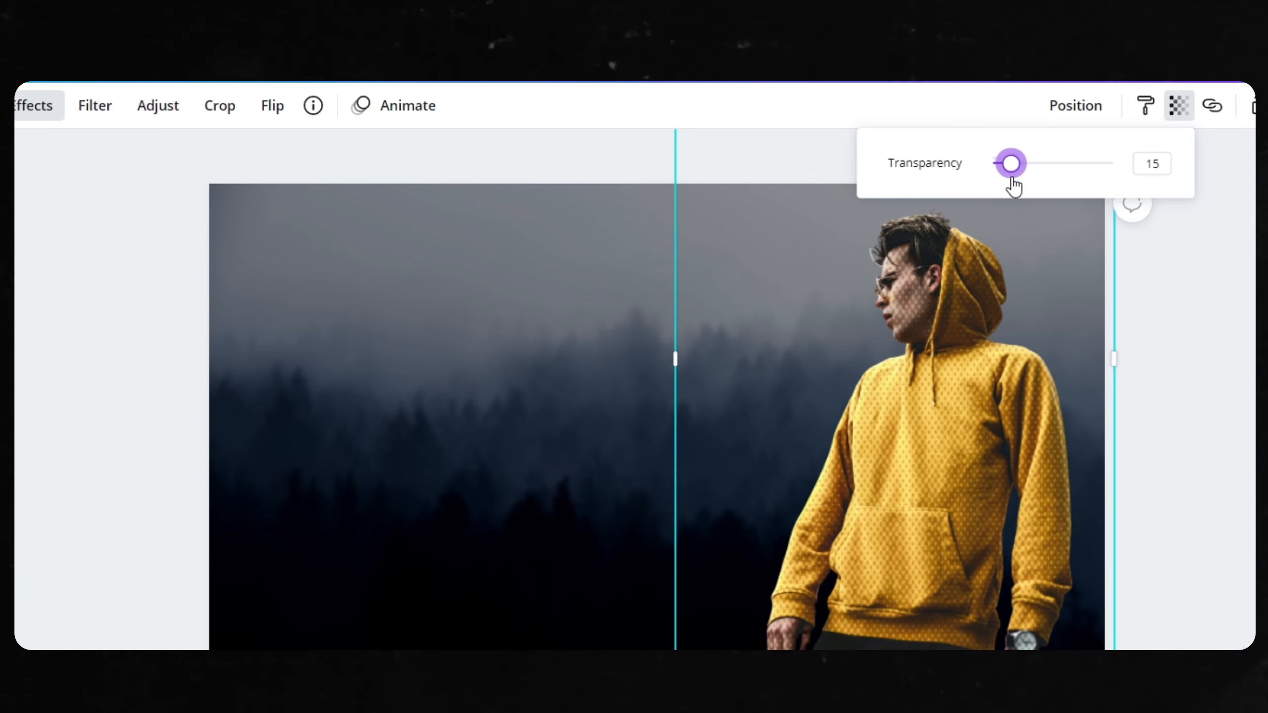
click(1197, 277)
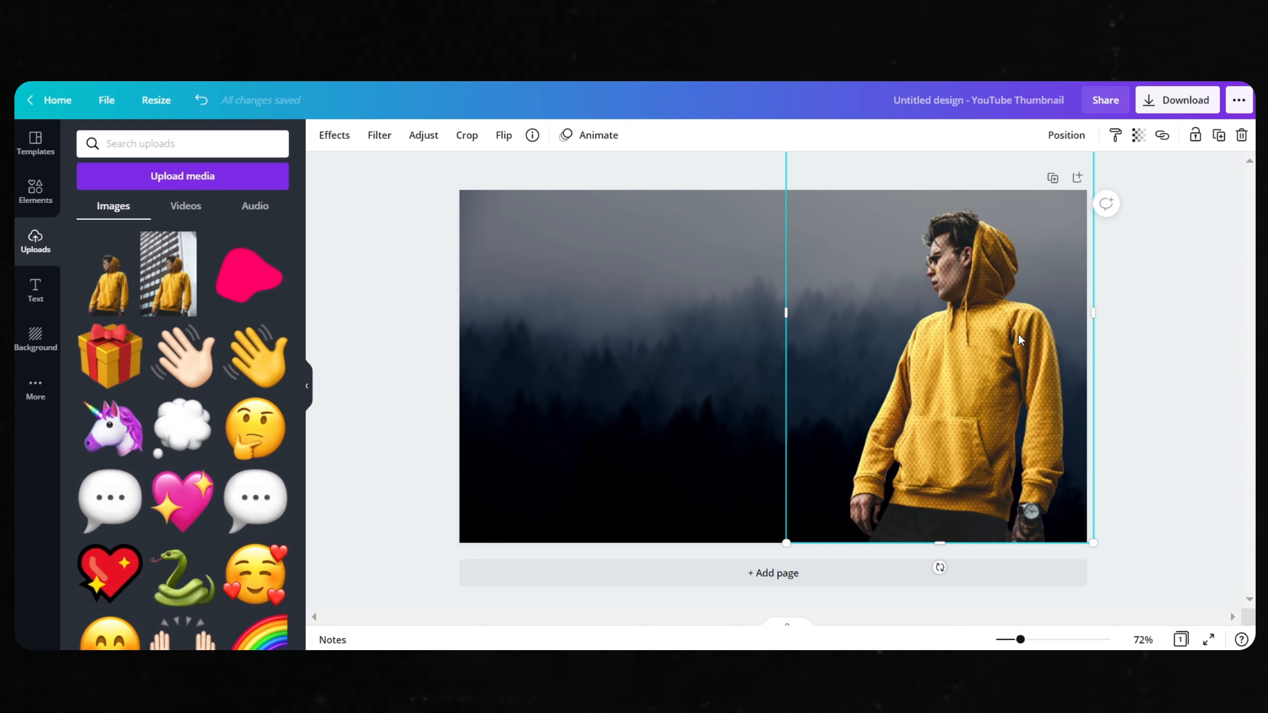
Move the halftone copy away to the left of the man to expose the original cutout beneath it.
click(1090, 328)
drag(964, 352, 802, 342)
key(ctrl+z)
drag(973, 369, 821, 371)
Apply the Epic filter to the original hoodie cutout with an intensity of 27.
click(992, 340)
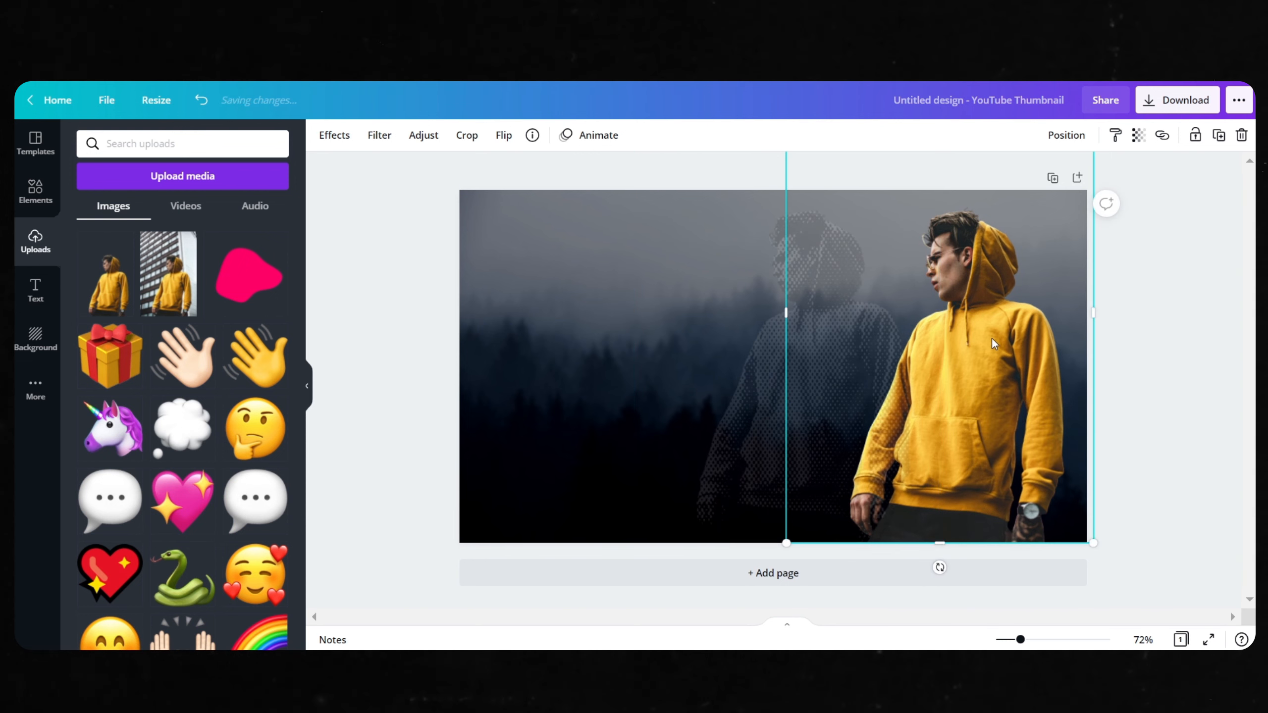
click(372, 134)
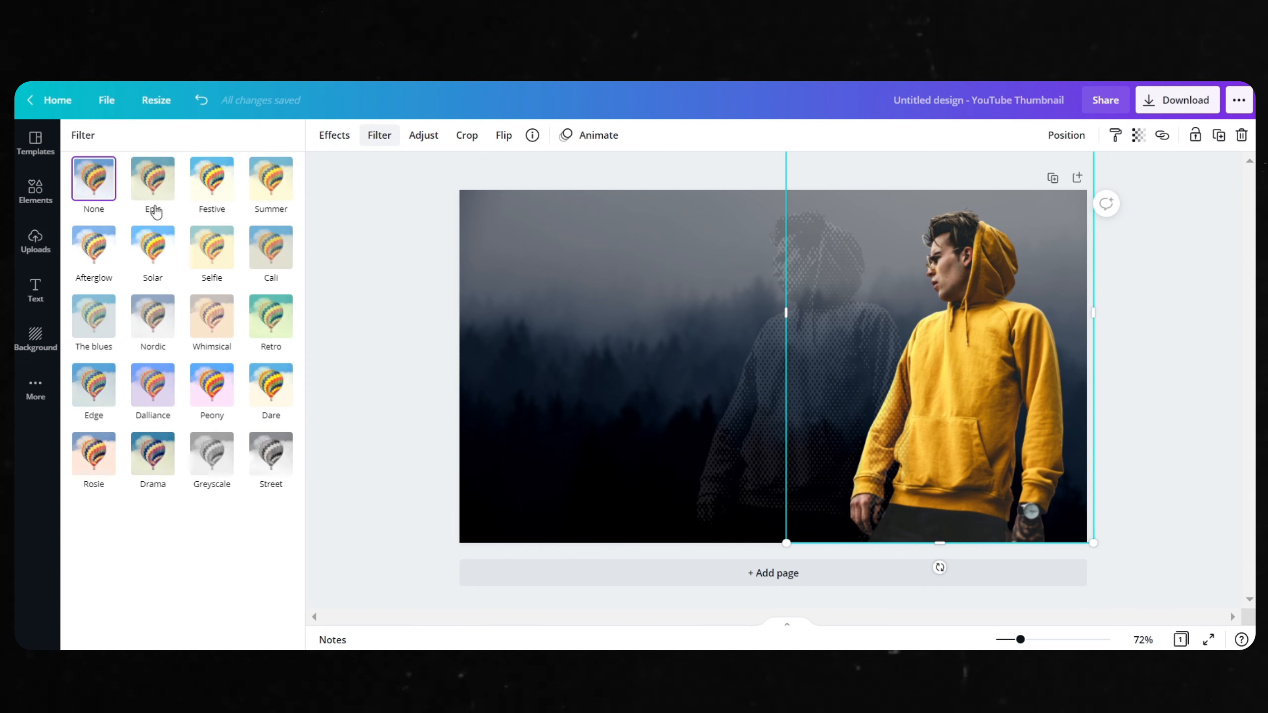
click(152, 185)
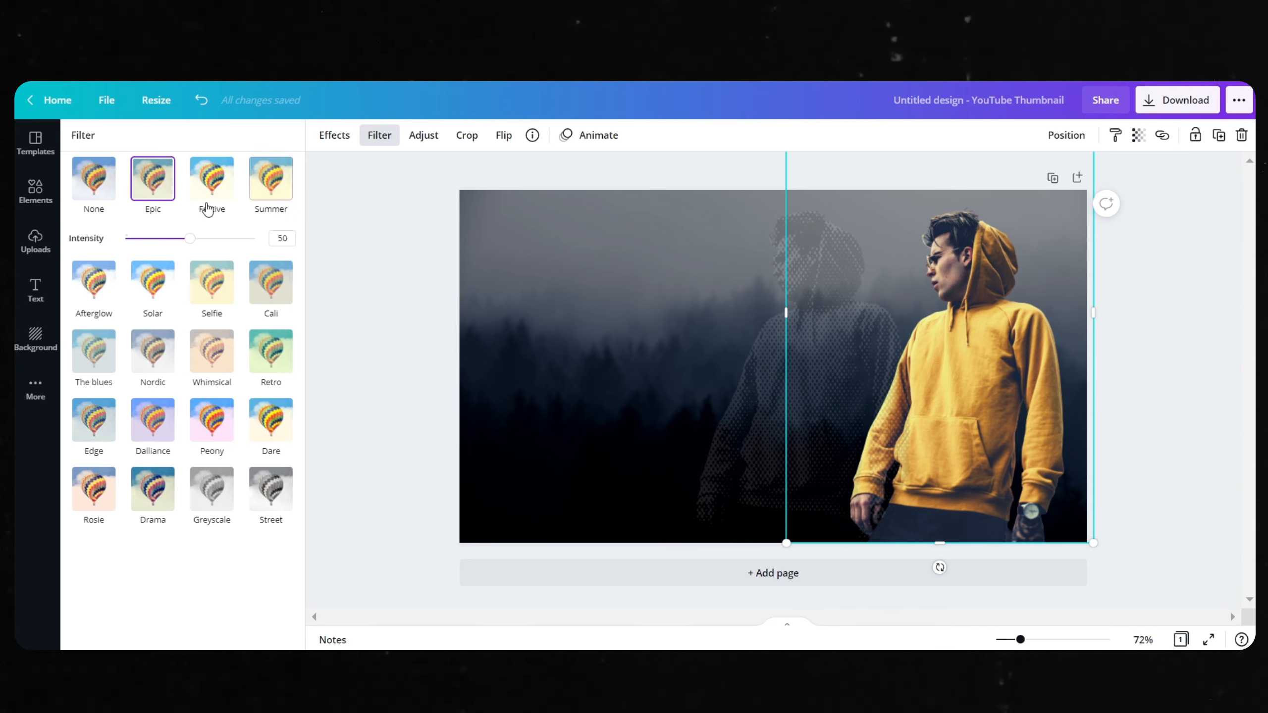
drag(190, 238, 160, 240)
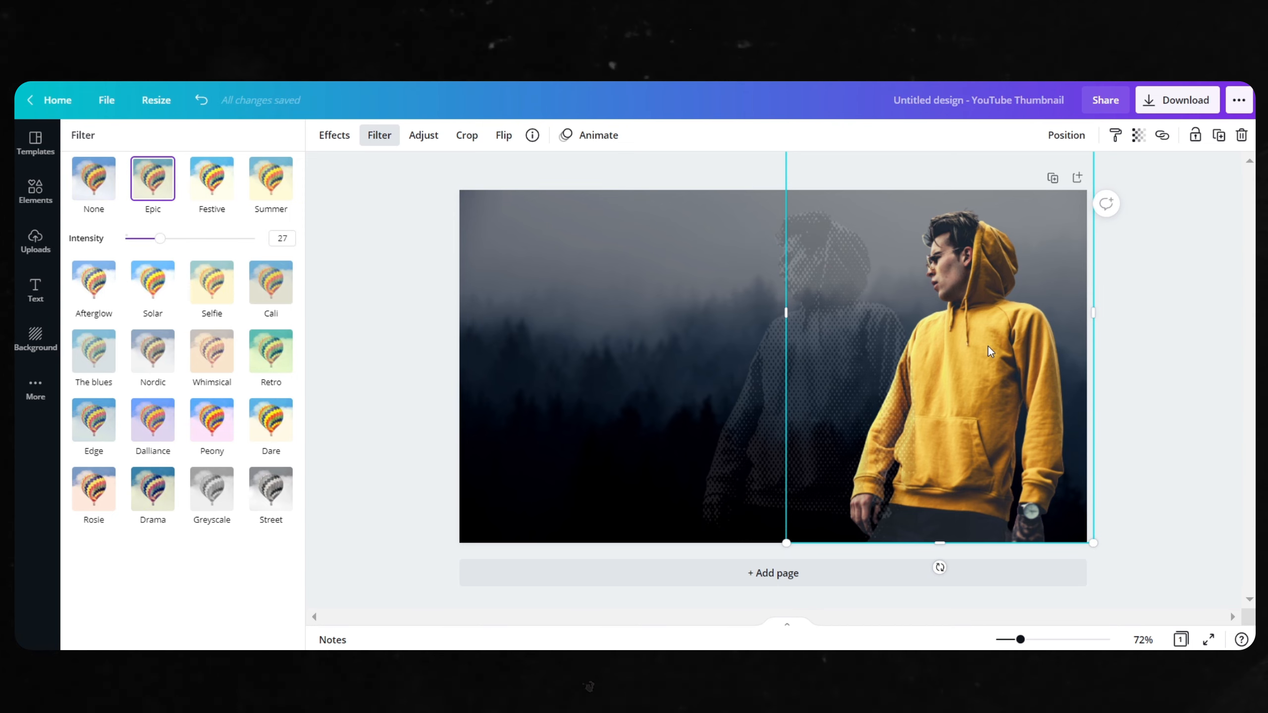
click(1213, 420)
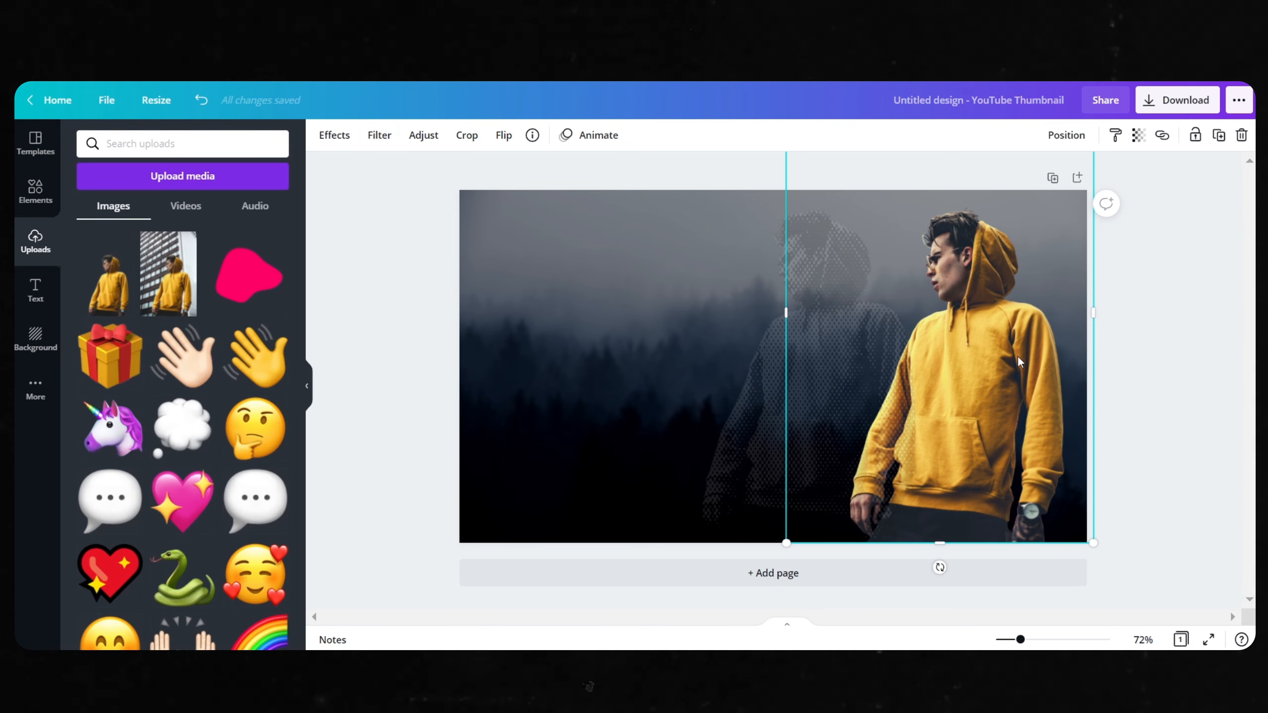
Align a copy of the filtered cutout over the original, blur it by 21 and send it to the back as a glow.
drag(1017, 355, 989, 376)
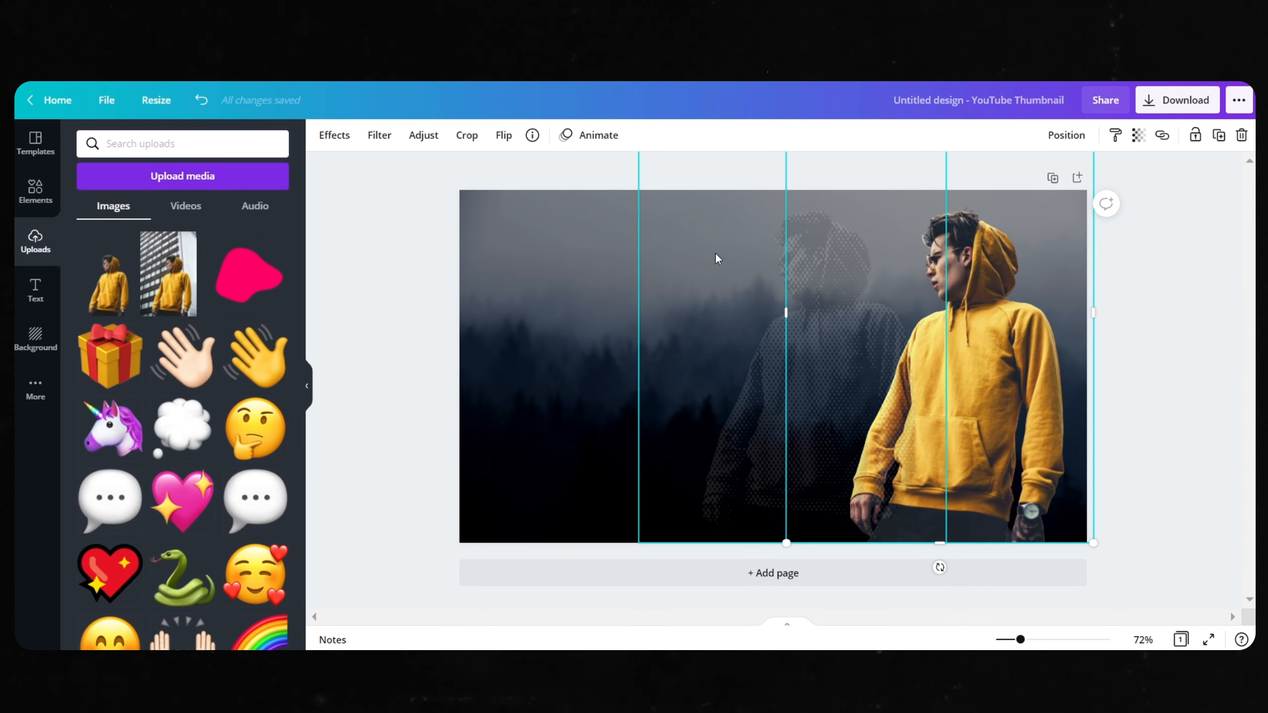
click(375, 137)
click(404, 138)
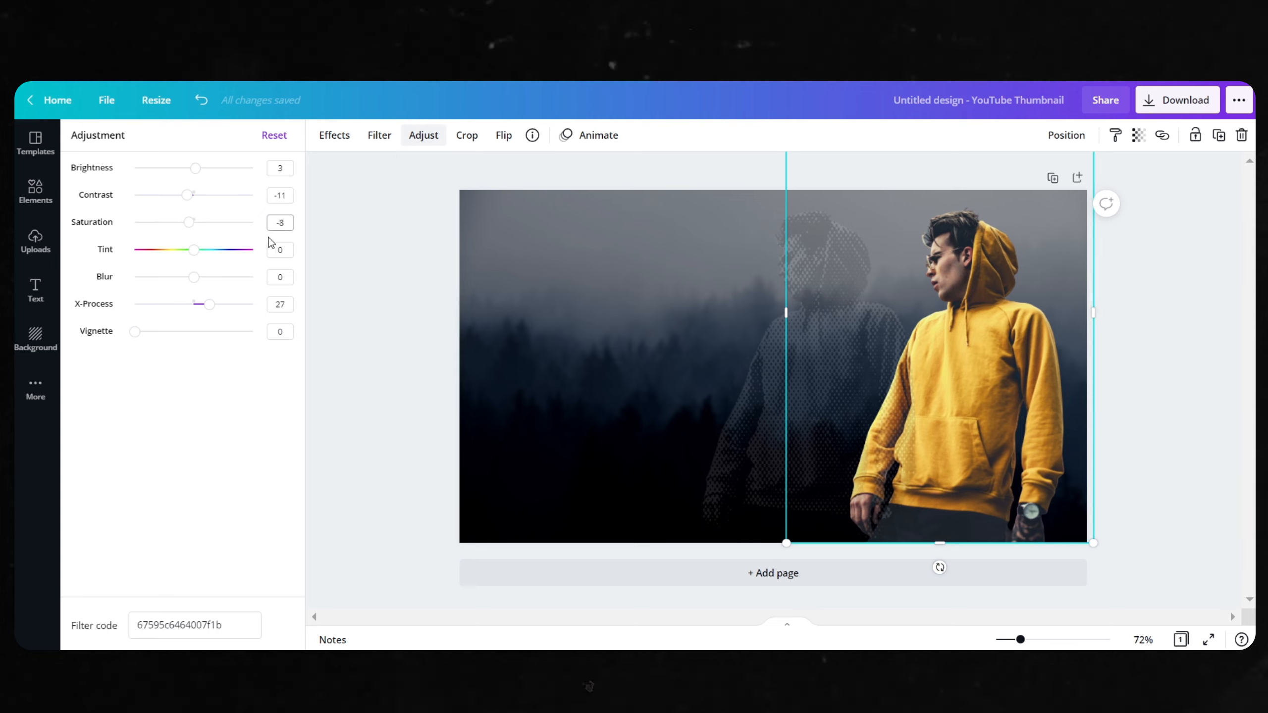
drag(198, 283, 206, 285)
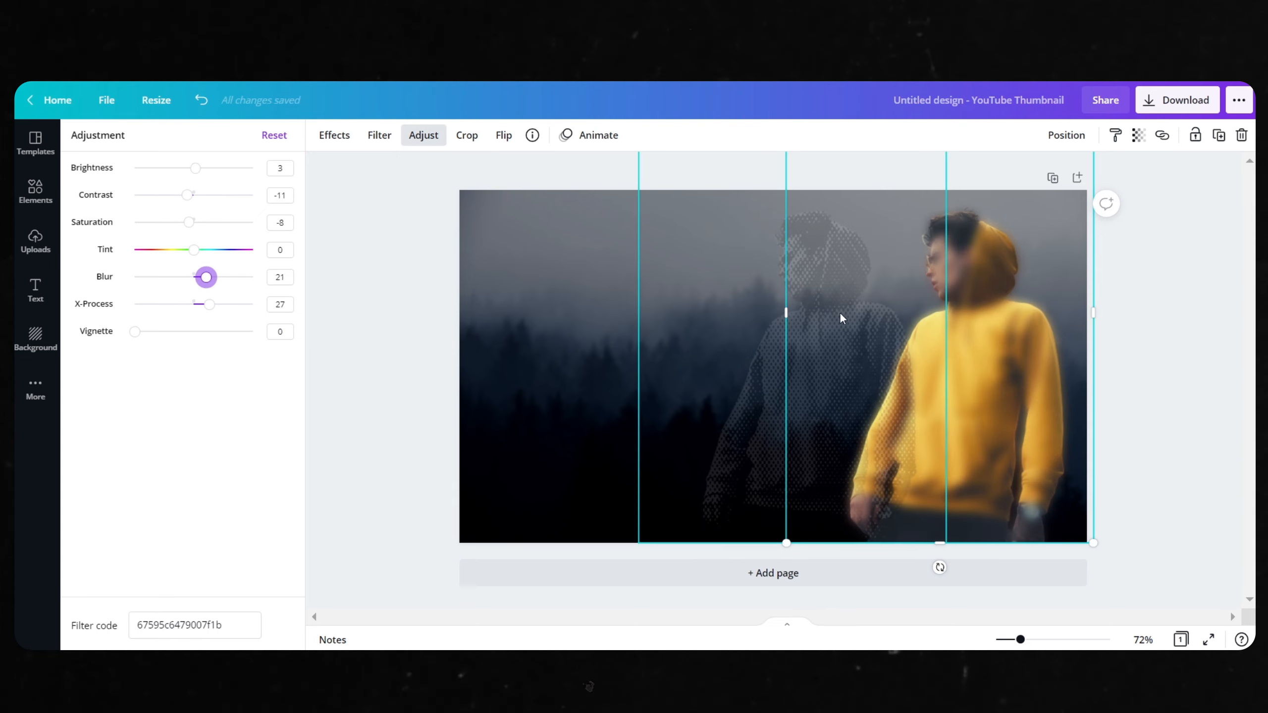
right_click(1009, 312)
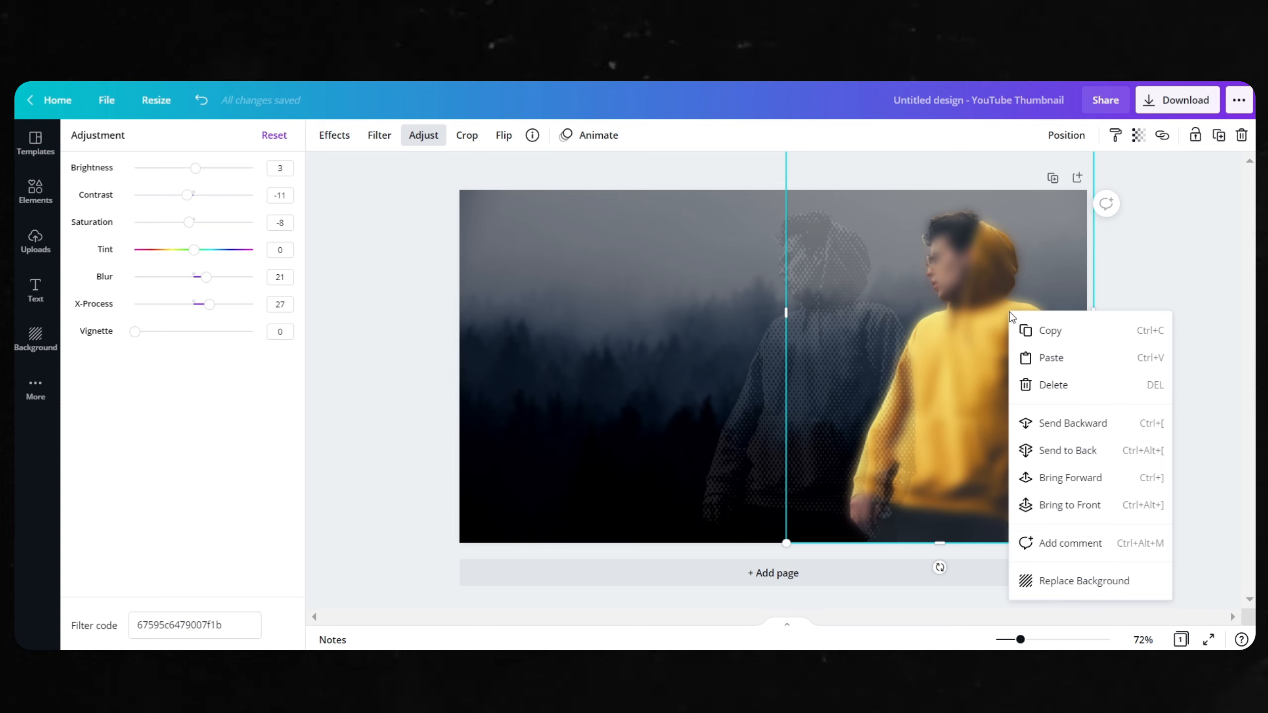
click(1077, 453)
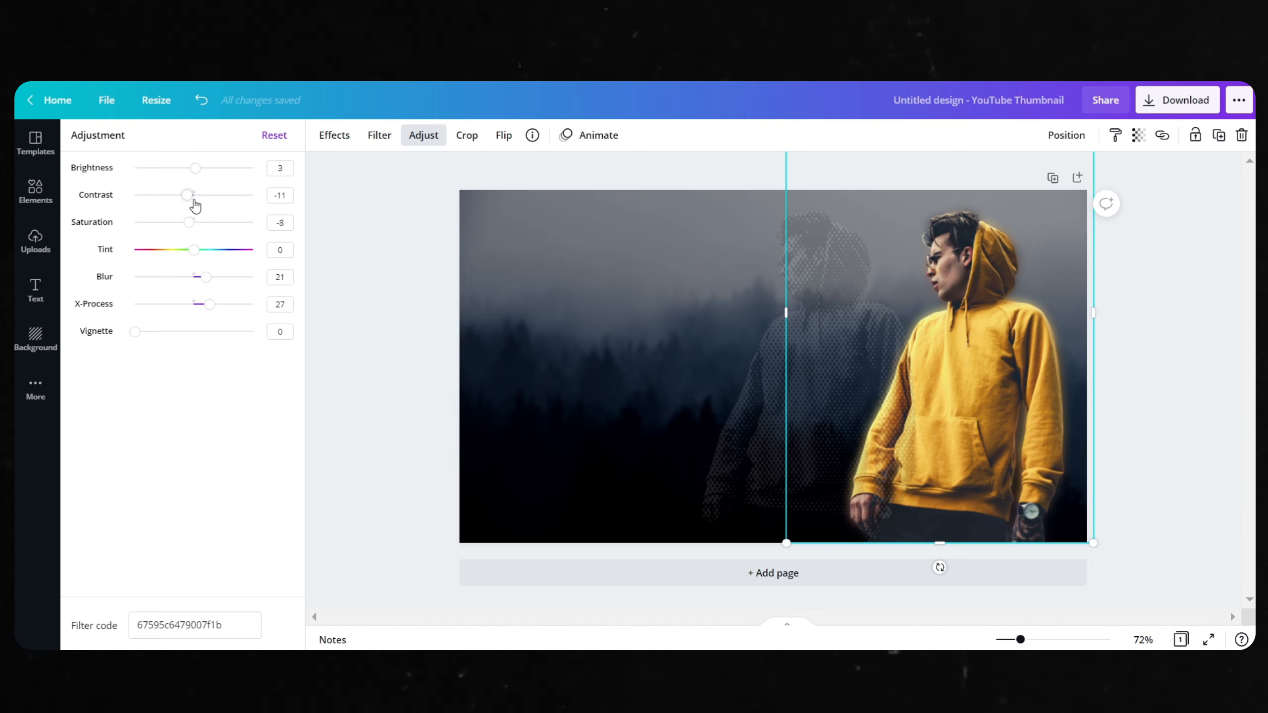
Adjust the glow layer behind the man to brightness -76, contrast 7, saturation -4 and blur 49.
drag(188, 225, 19, 227)
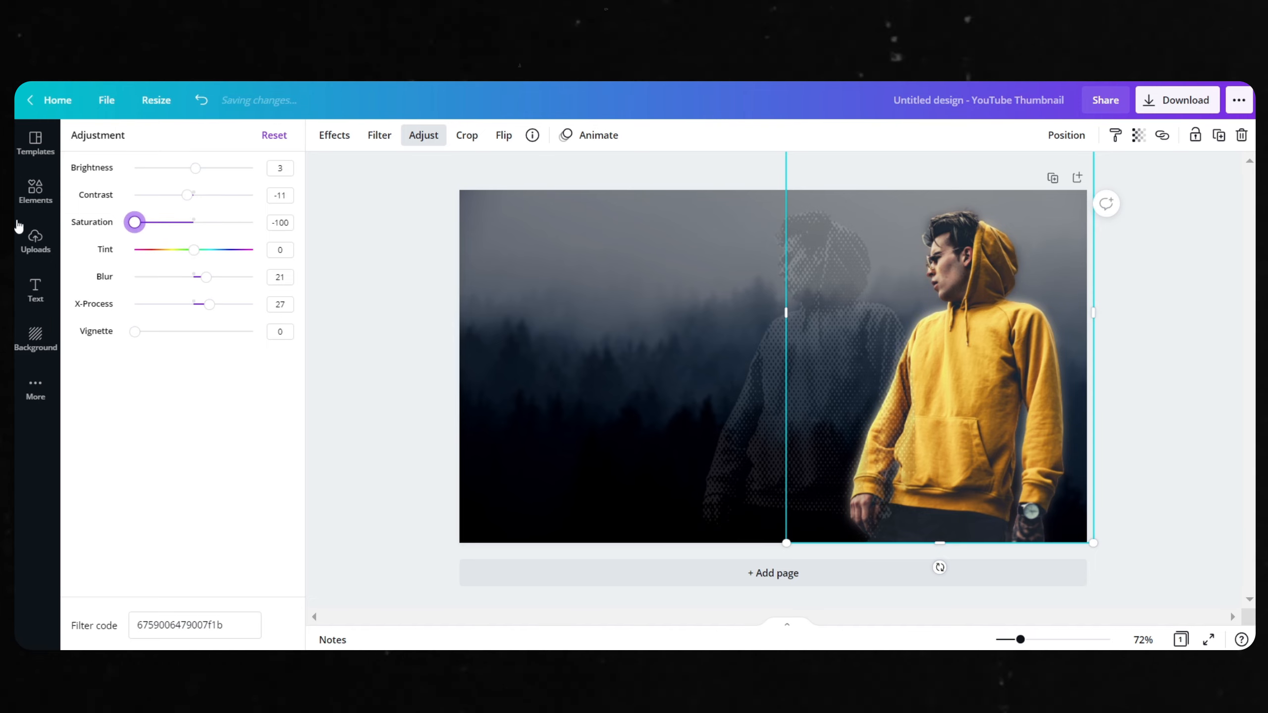
drag(192, 199, 193, 234)
drag(198, 173, 45, 174)
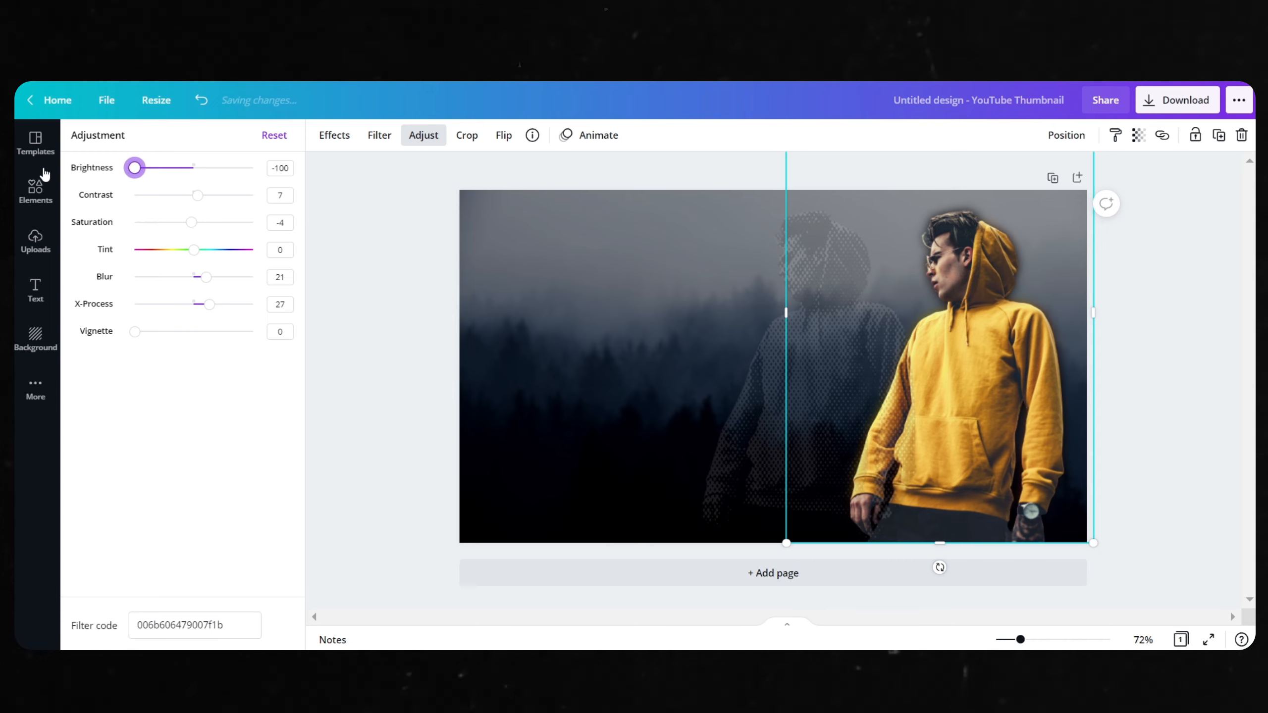
drag(142, 172, 150, 175)
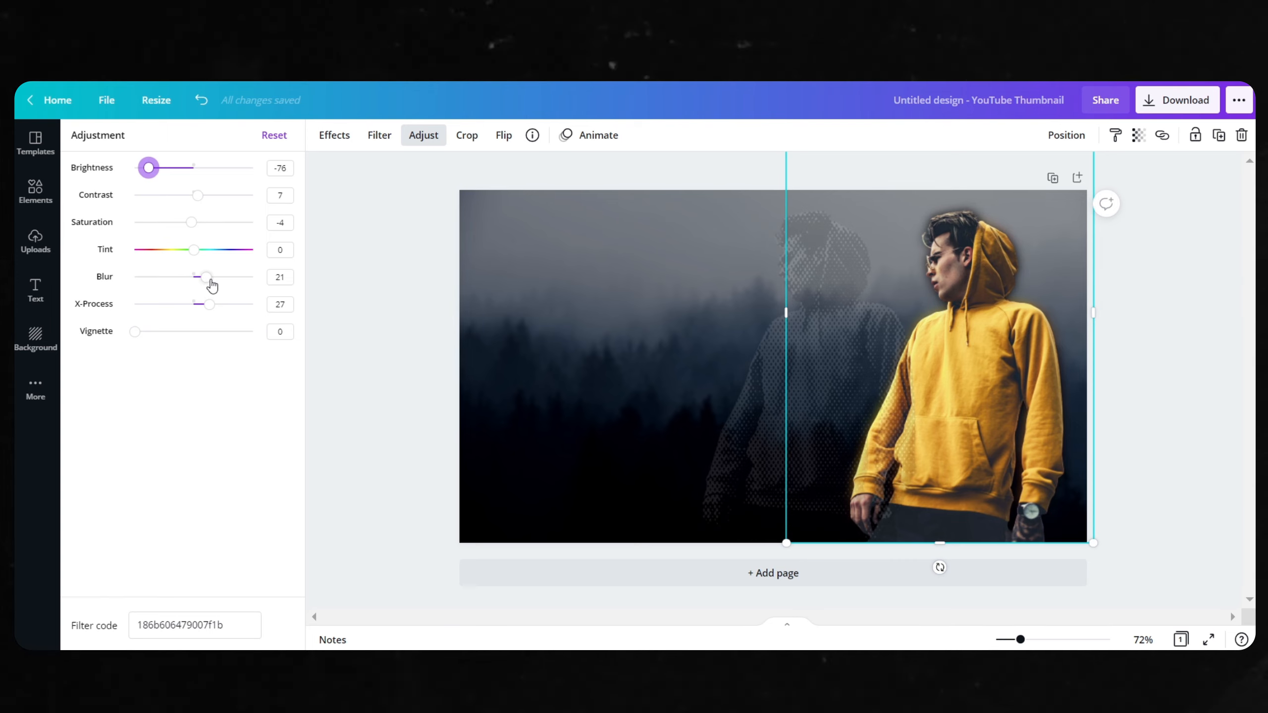
drag(211, 282, 224, 281)
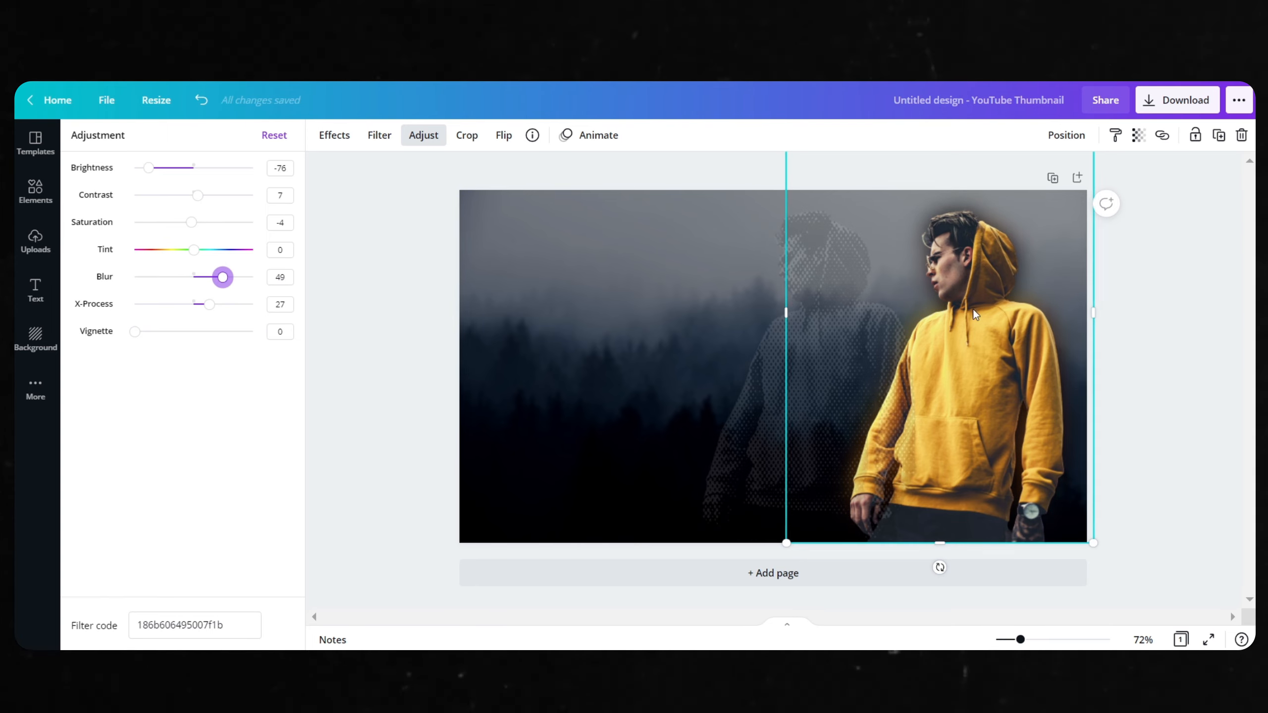
Move the halftone copy back so it lines up exactly over the man, and clear the selection.
drag(764, 368, 944, 366)
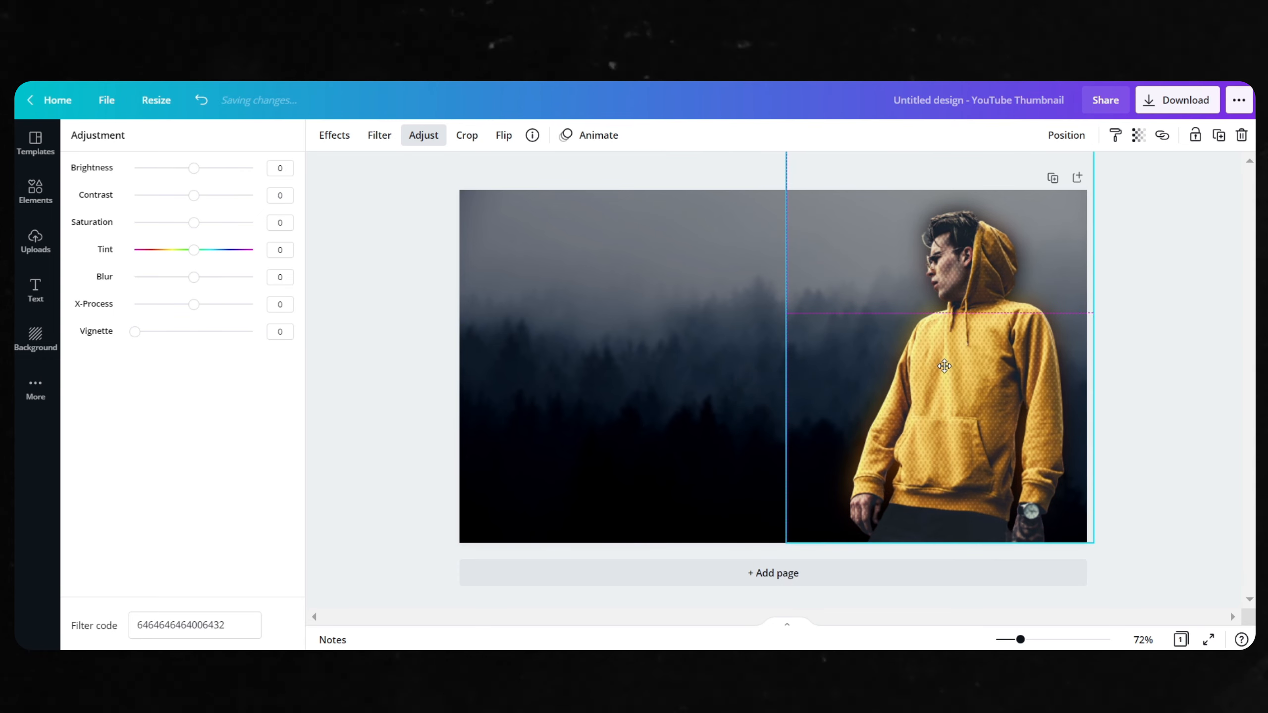
click(1198, 345)
click(372, 330)
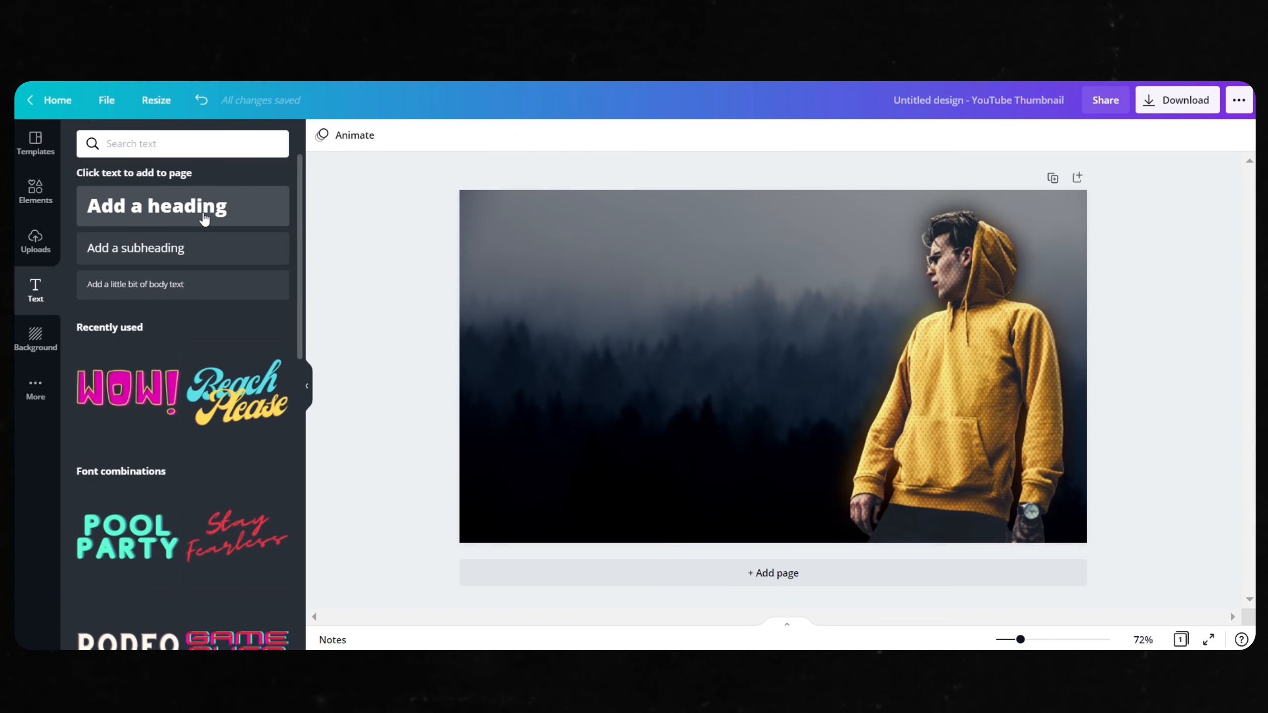
Add a heading to the thumbnail with the text "Best YouTube".
click(203, 211)
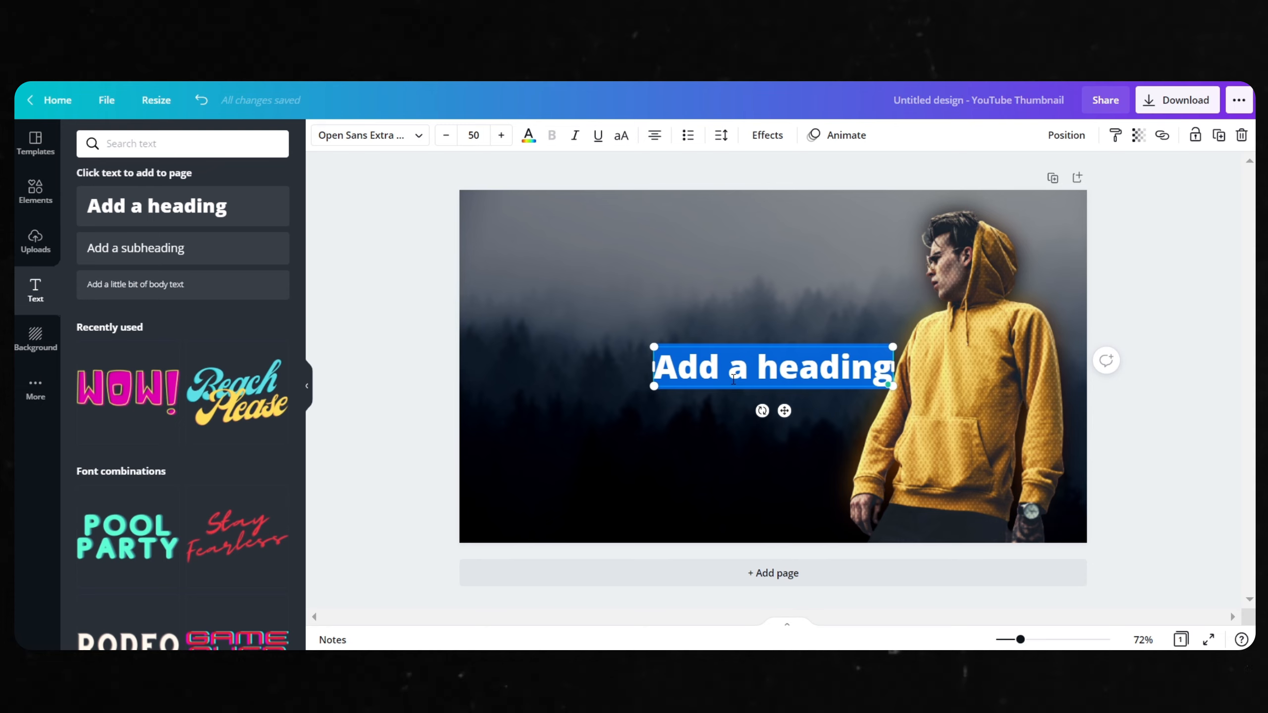
key(BackSpace)
text(Best)
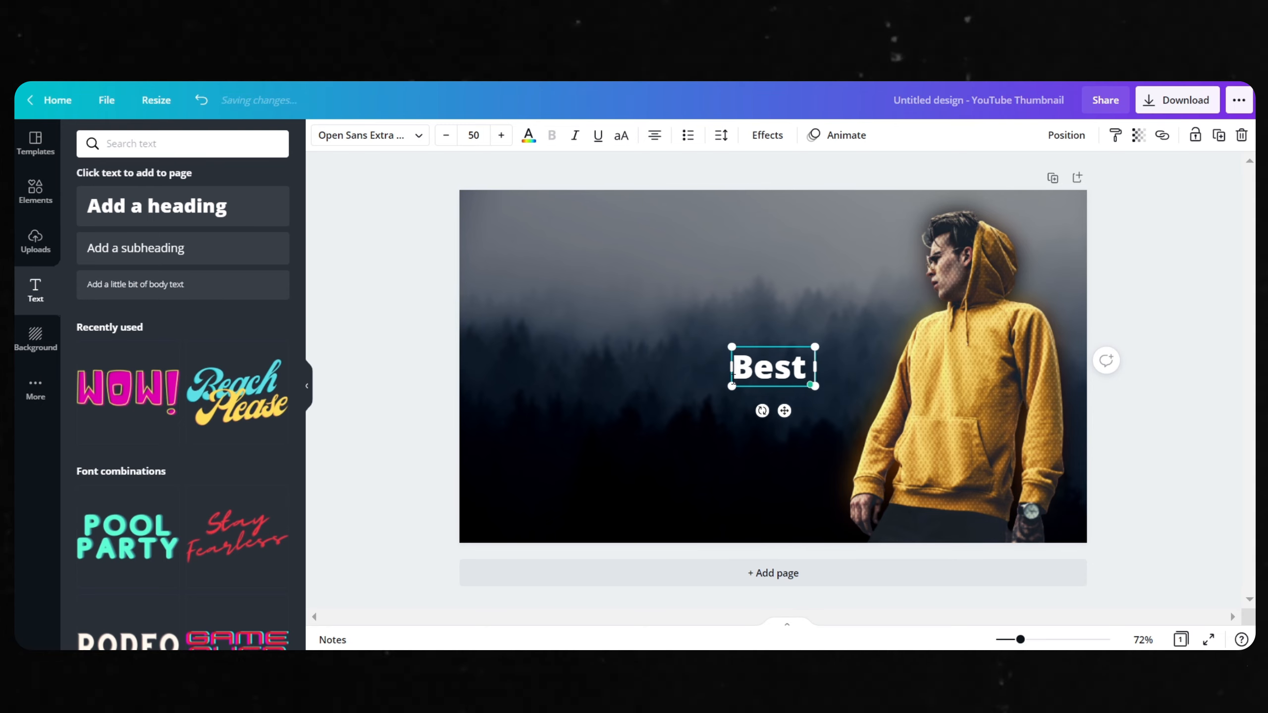
text( YouTube)
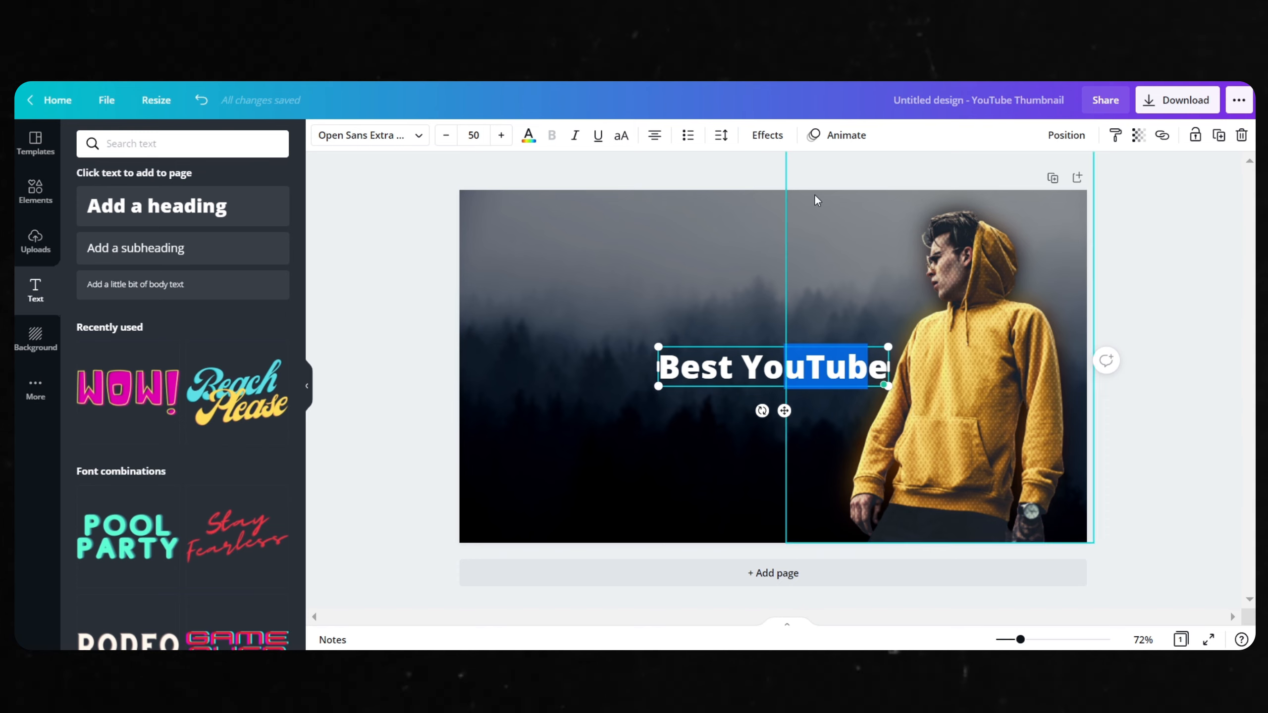
Change the font of the whole heading to Poppins Bold by searching the fonts for "pop".
key(ctrl+a)
click(382, 141)
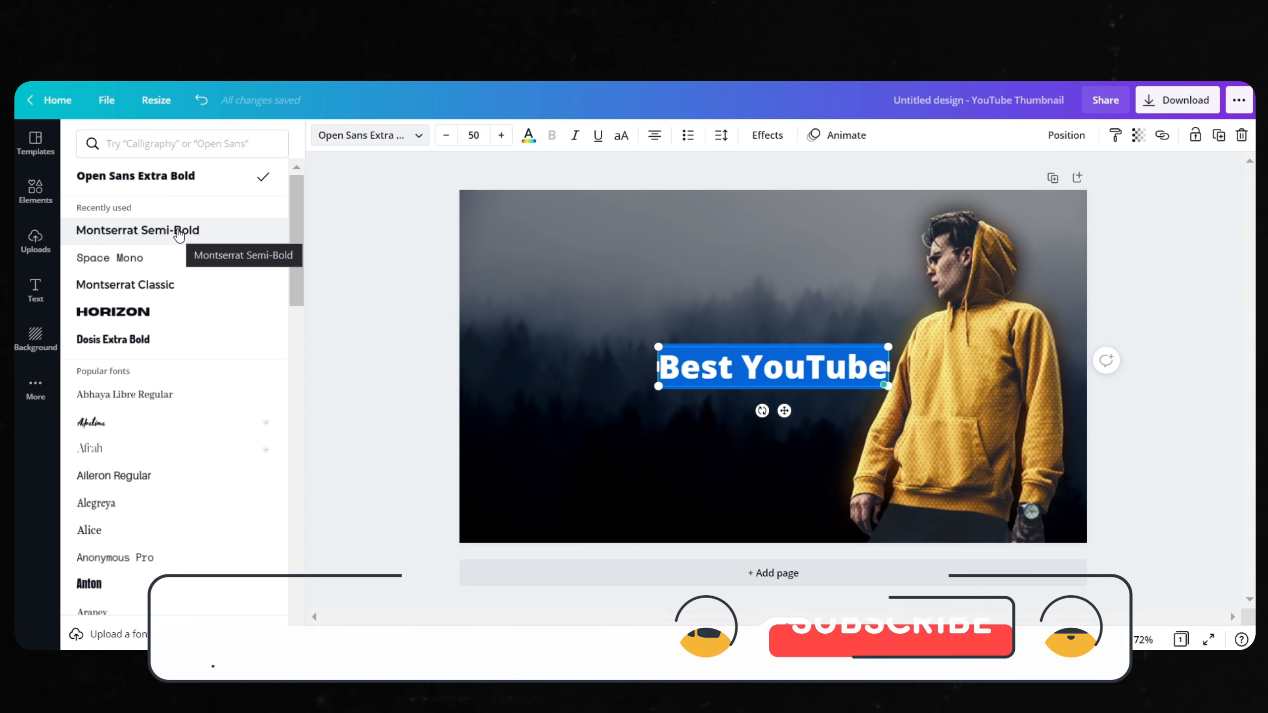
click(162, 237)
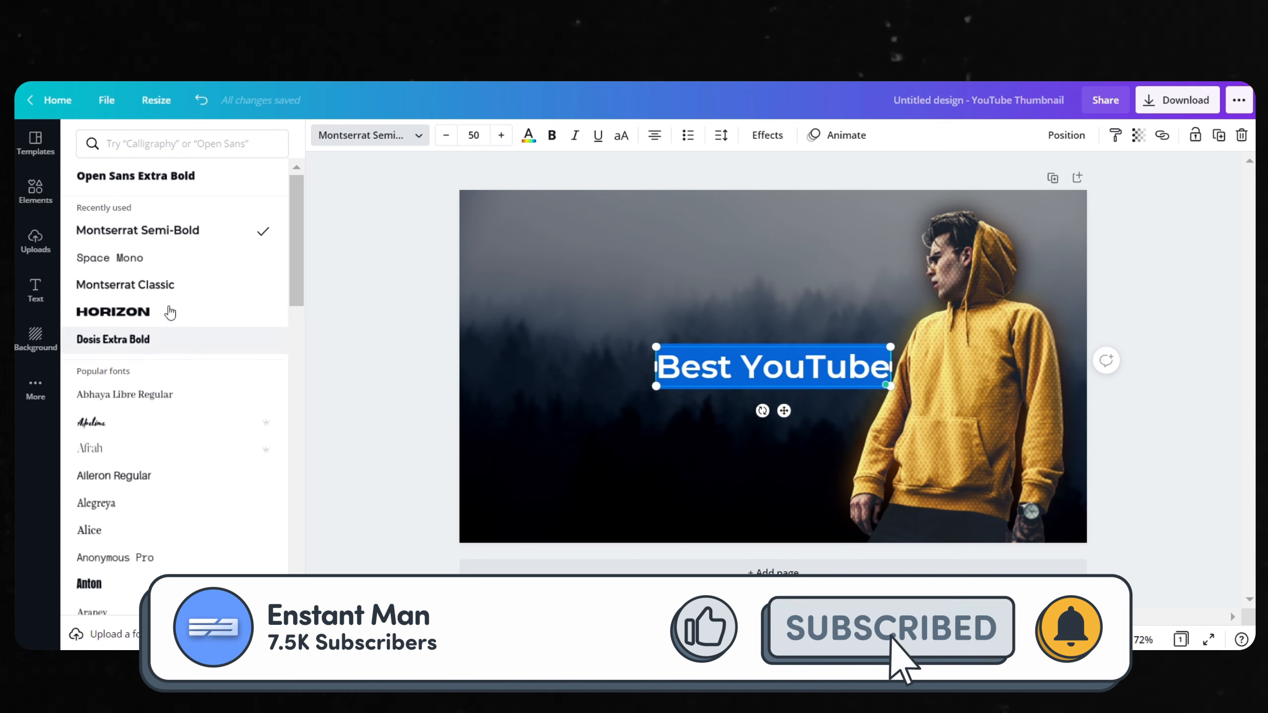
click(146, 144)
text(pop)
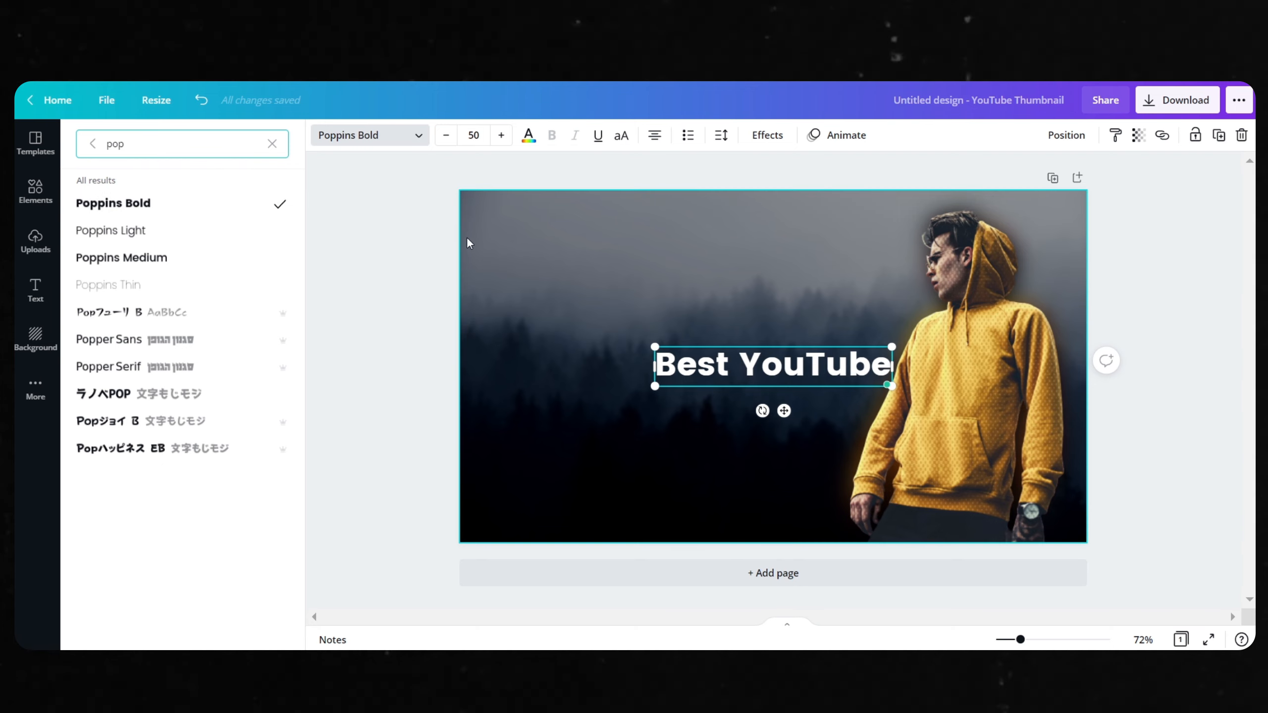
Increase the font size of the "Best YouTube" heading to 59.
click(498, 137)
click(499, 137)
click(499, 137)
click(500, 137)
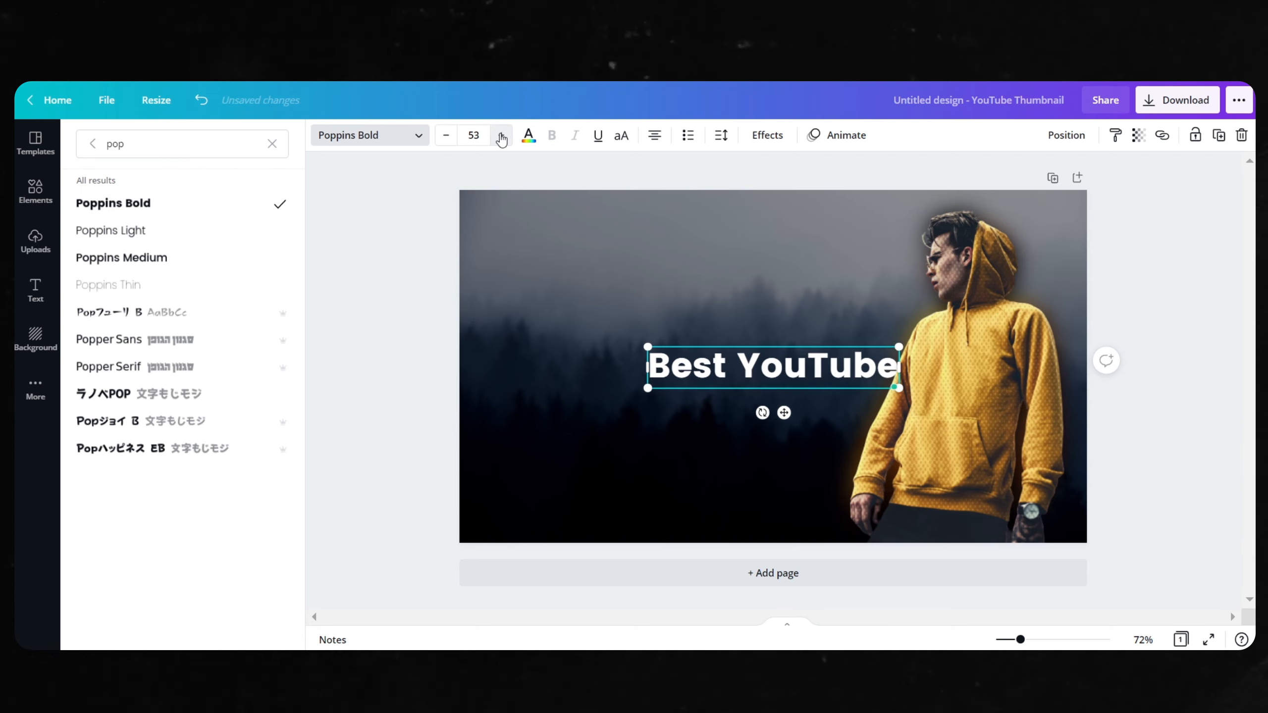
click(500, 136)
click(500, 137)
click(502, 137)
click(501, 137)
click(502, 137)
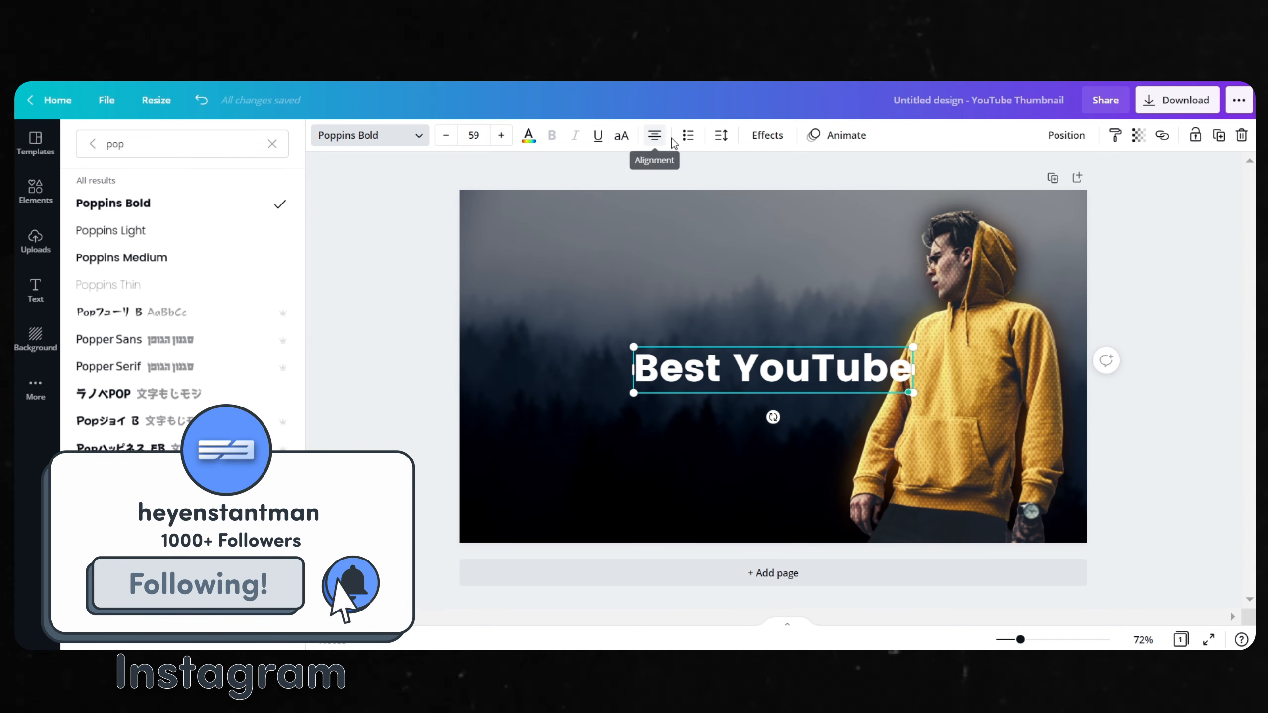
Tighten the letter spacing of the "Best YouTube" heading to -32 and clear the selection.
click(717, 141)
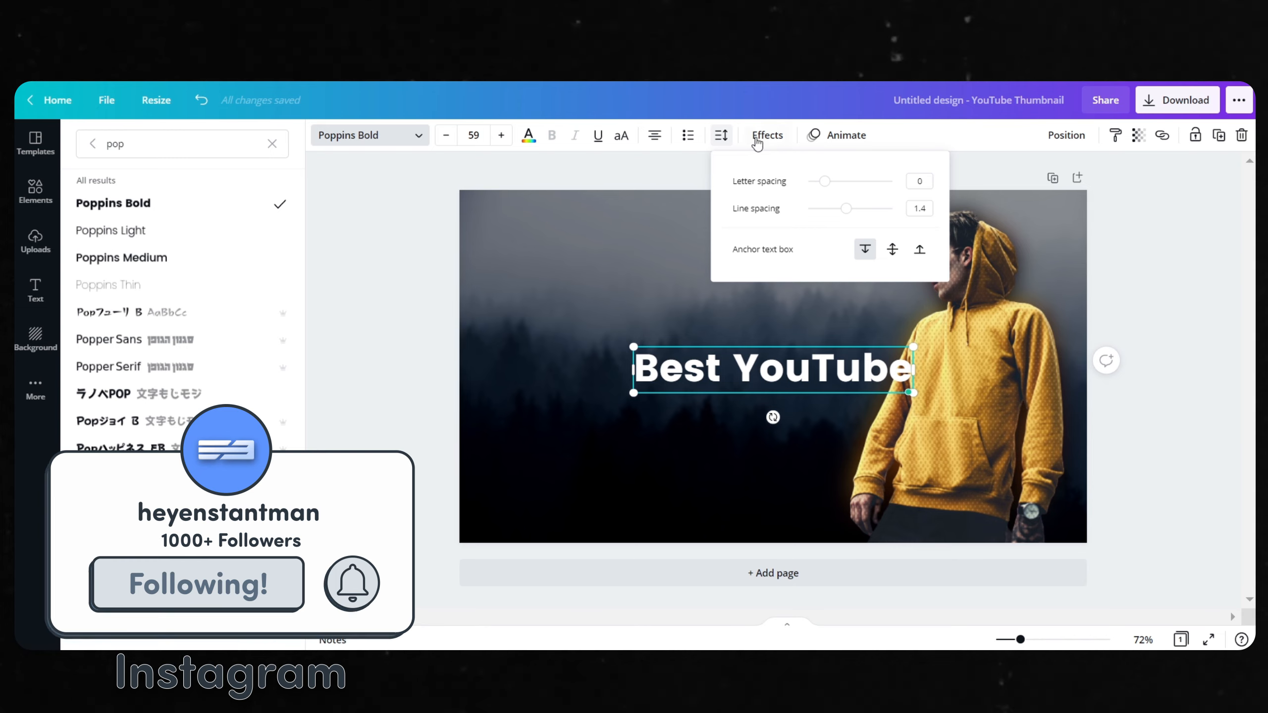
drag(825, 186, 824, 186)
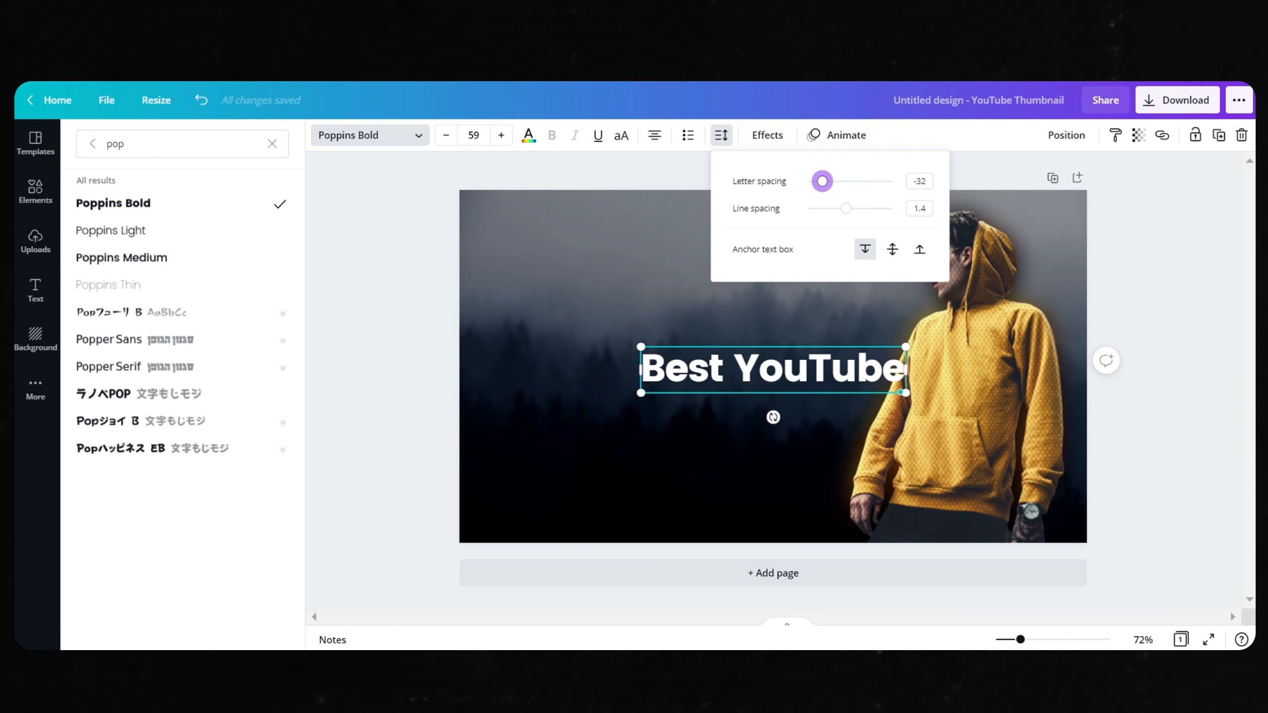
click(1148, 269)
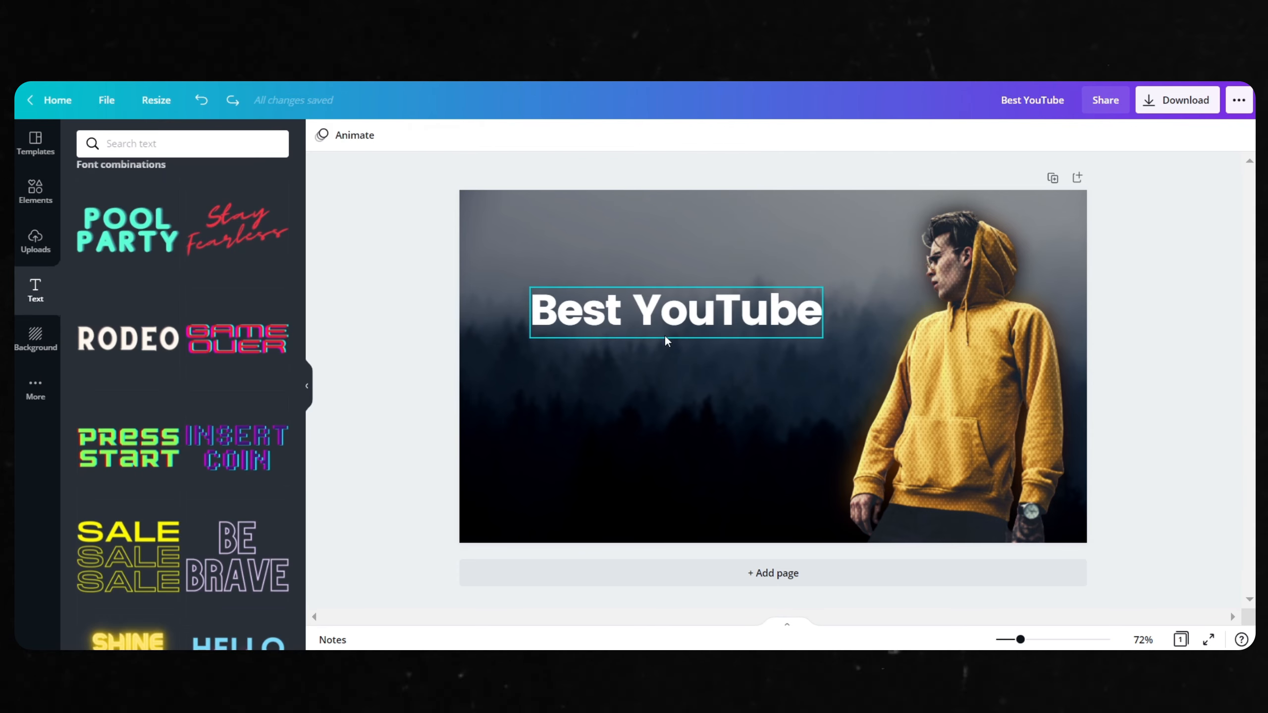
Apply the Neon text effect to the "Best YouTube" heading with an intensity of 1.
click(594, 327)
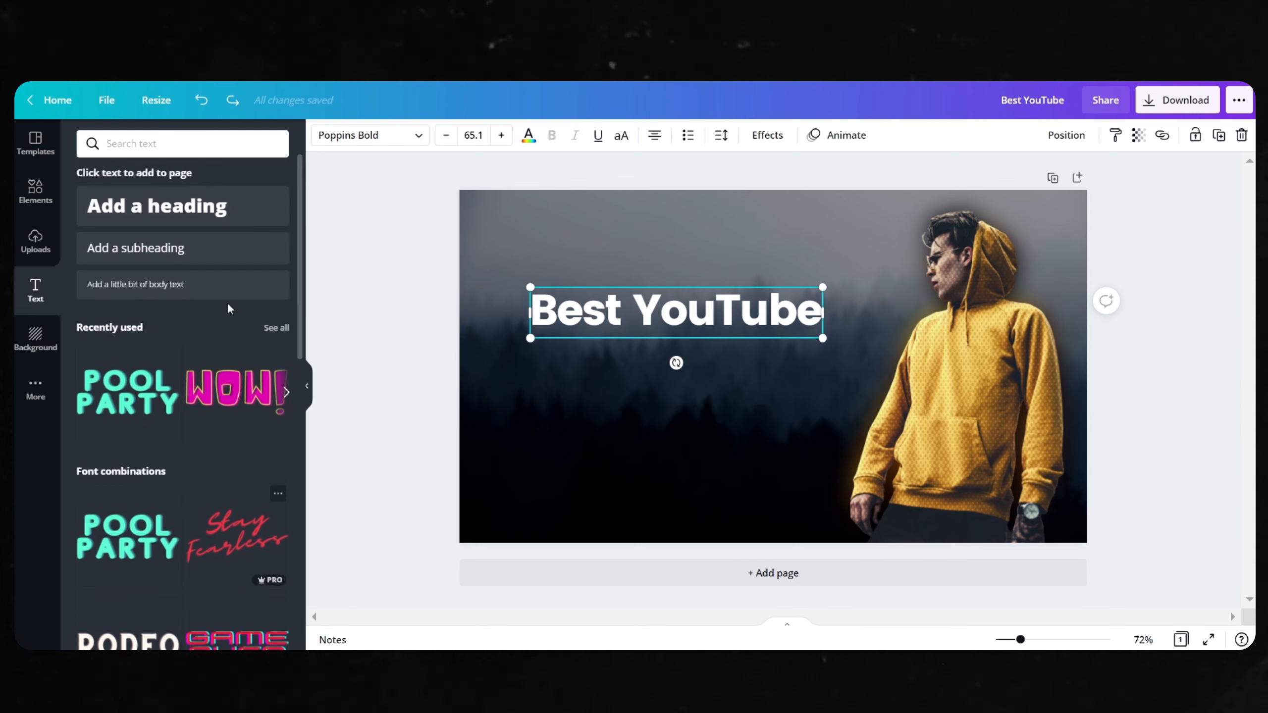
click(768, 135)
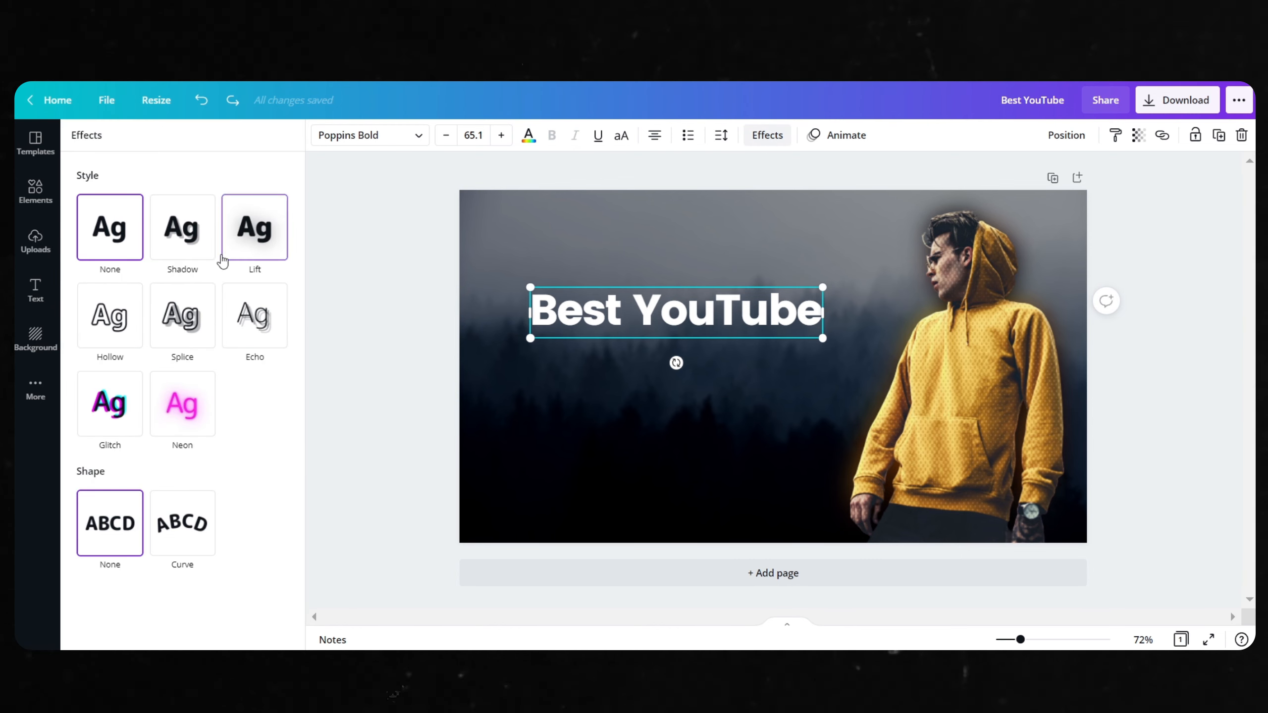
click(191, 414)
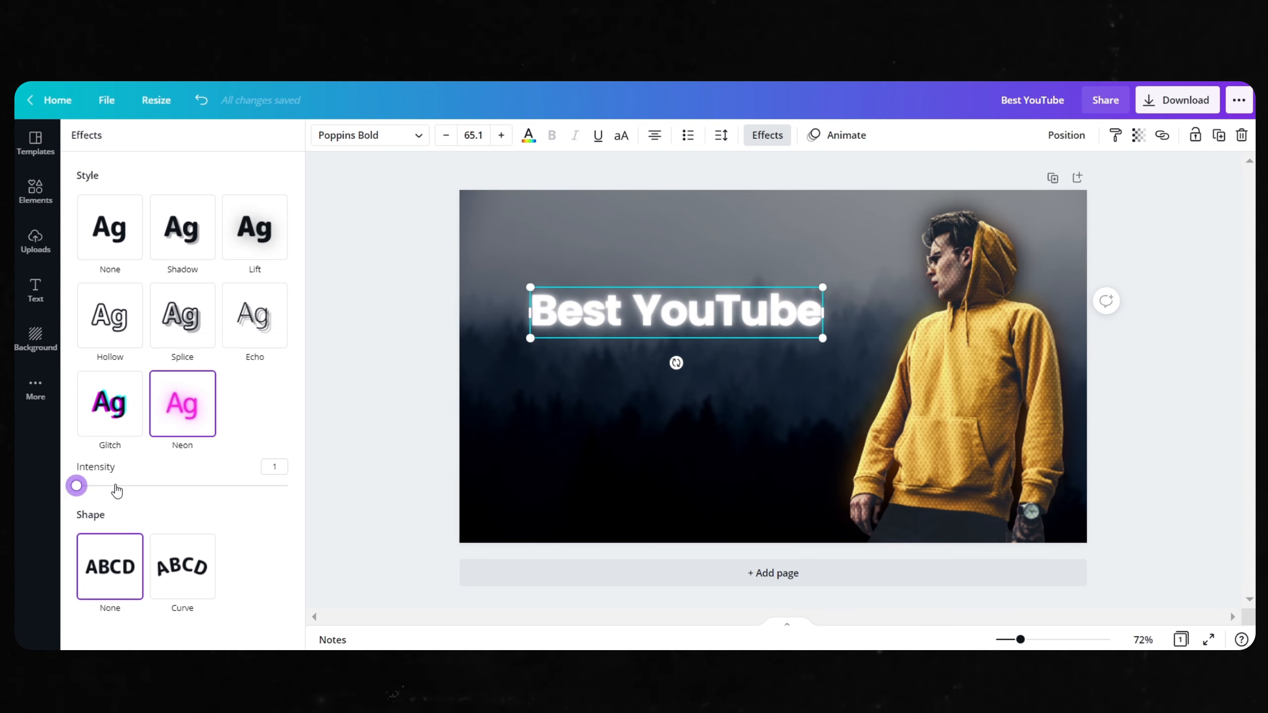
drag(125, 492, 15, 489)
Paste a larger copy of the "Best YouTube" heading over it and give the copy the Hollow effect with thickness 17.
click(387, 358)
key(ctrl+v)
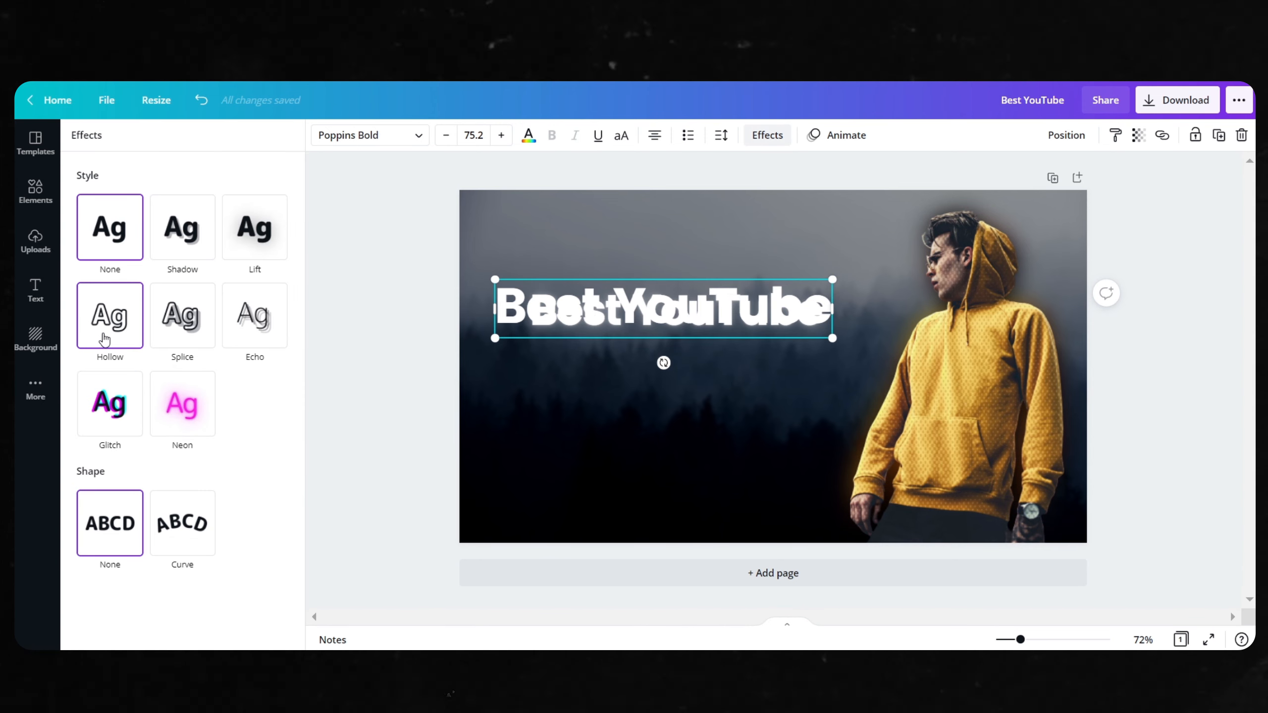
click(104, 340)
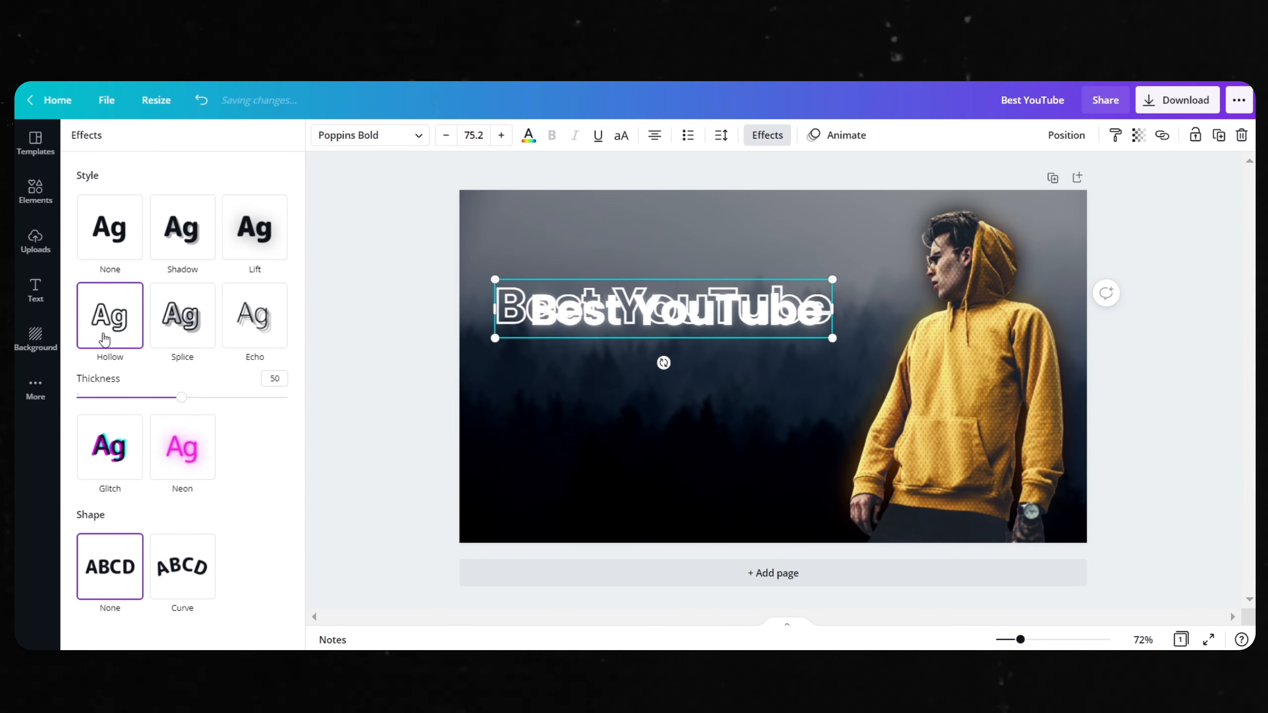
drag(176, 401, 148, 400)
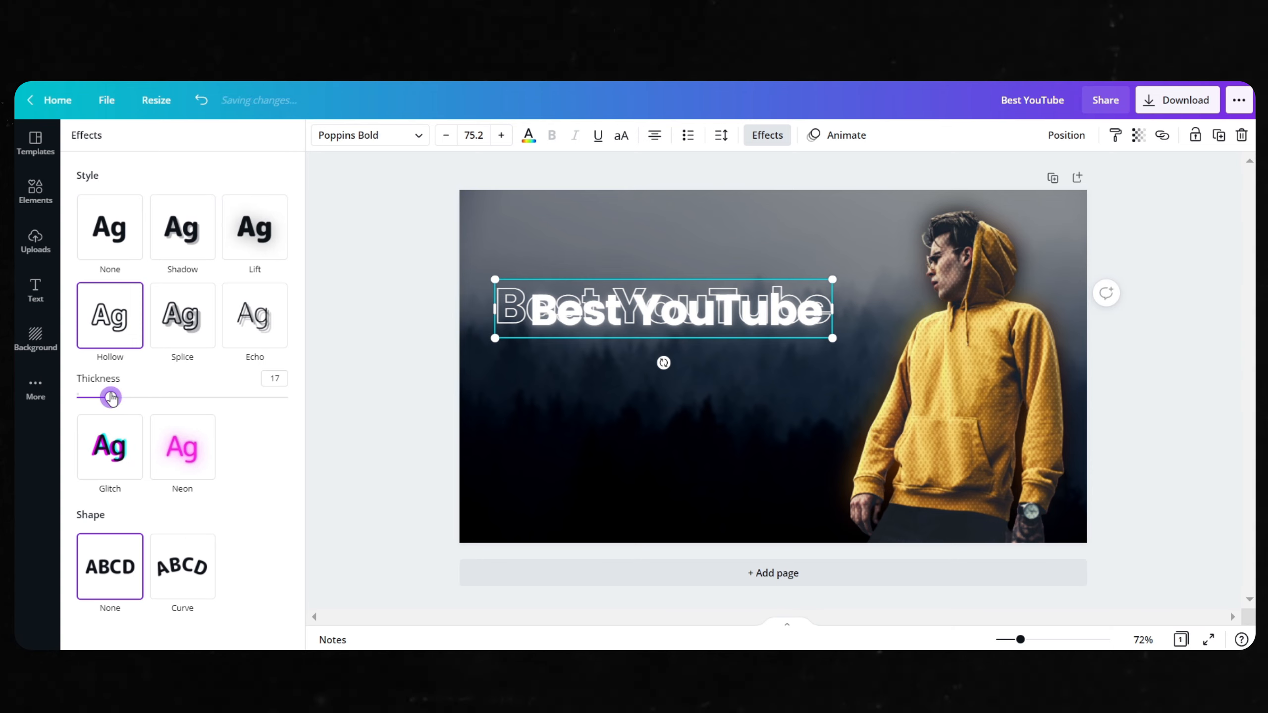
Send the hollow "Best YouTube" copy to the back so it sits behind the white glowing heading.
right_click(505, 298)
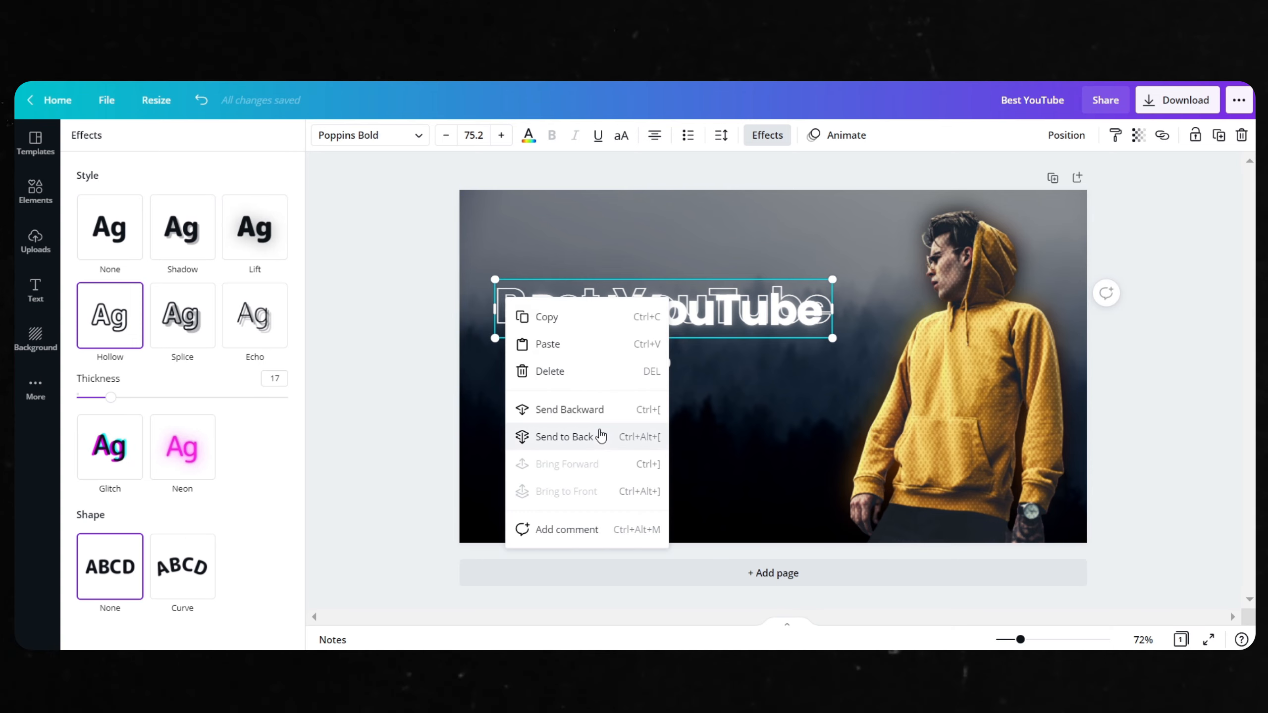
click(601, 436)
right_click(513, 292)
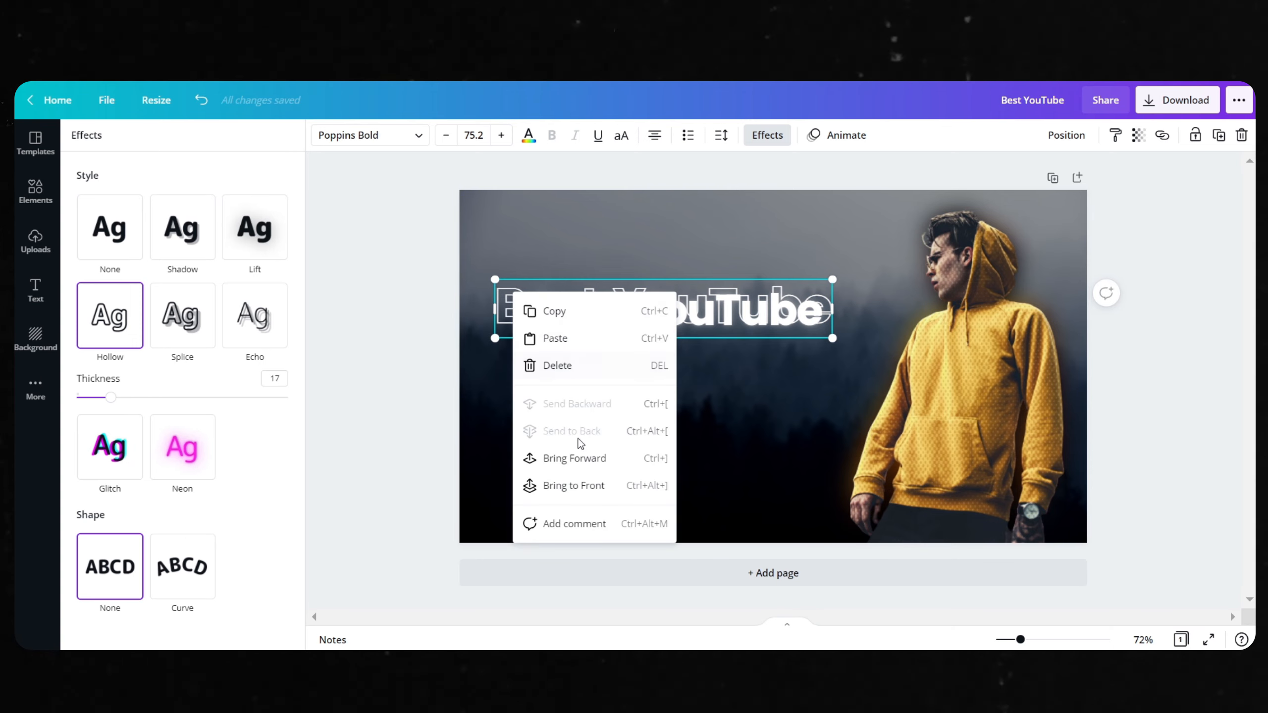
click(555, 338)
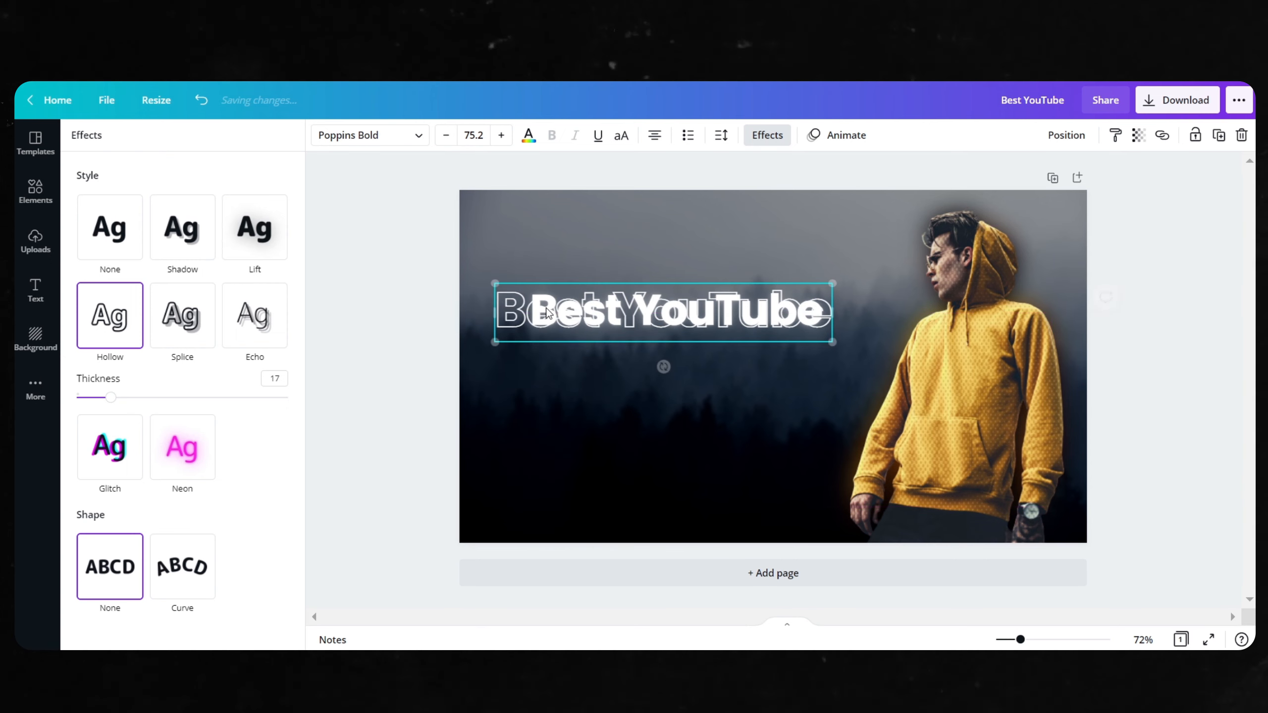
Enlarge the hollow copy to font size 79.5 and nudge it up so it frames the white heading.
mouse_move(832, 343)
mouse_down()
mouse_move(850, 350)
mouse_move(824, 332)
mouse_up()
click(828, 334)
key(ctrl+z)
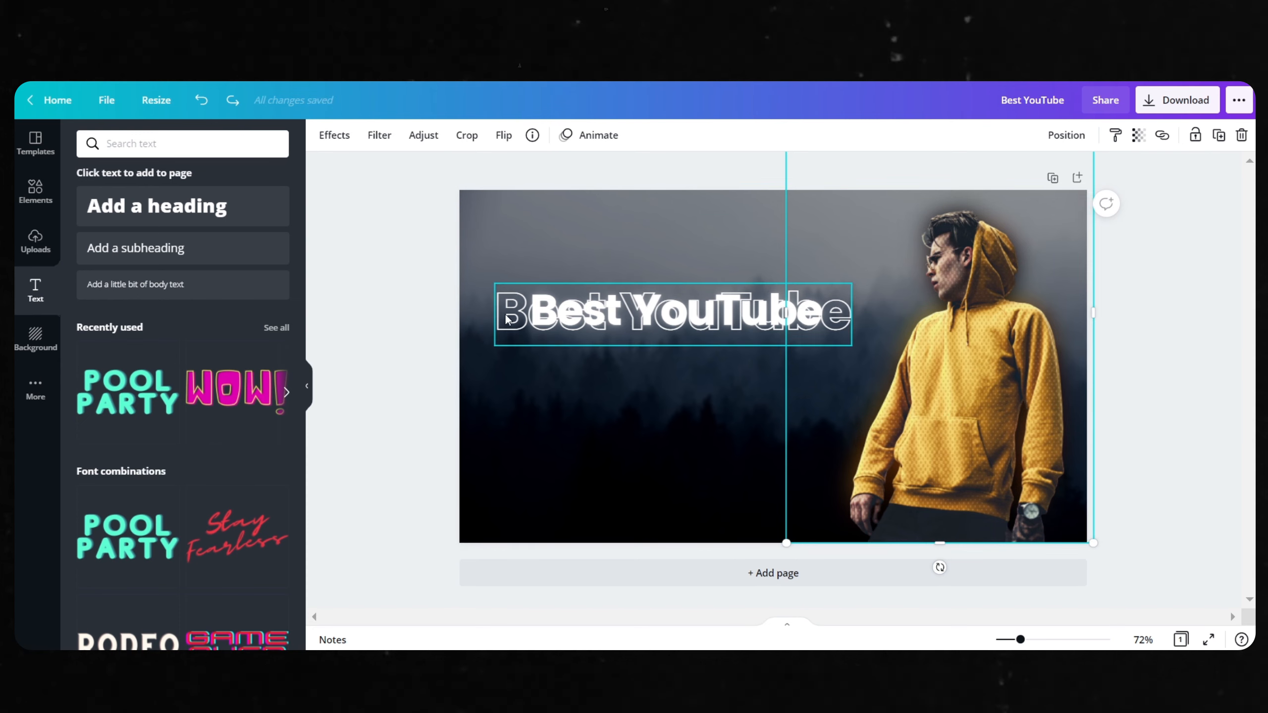
drag(508, 320, 506, 311)
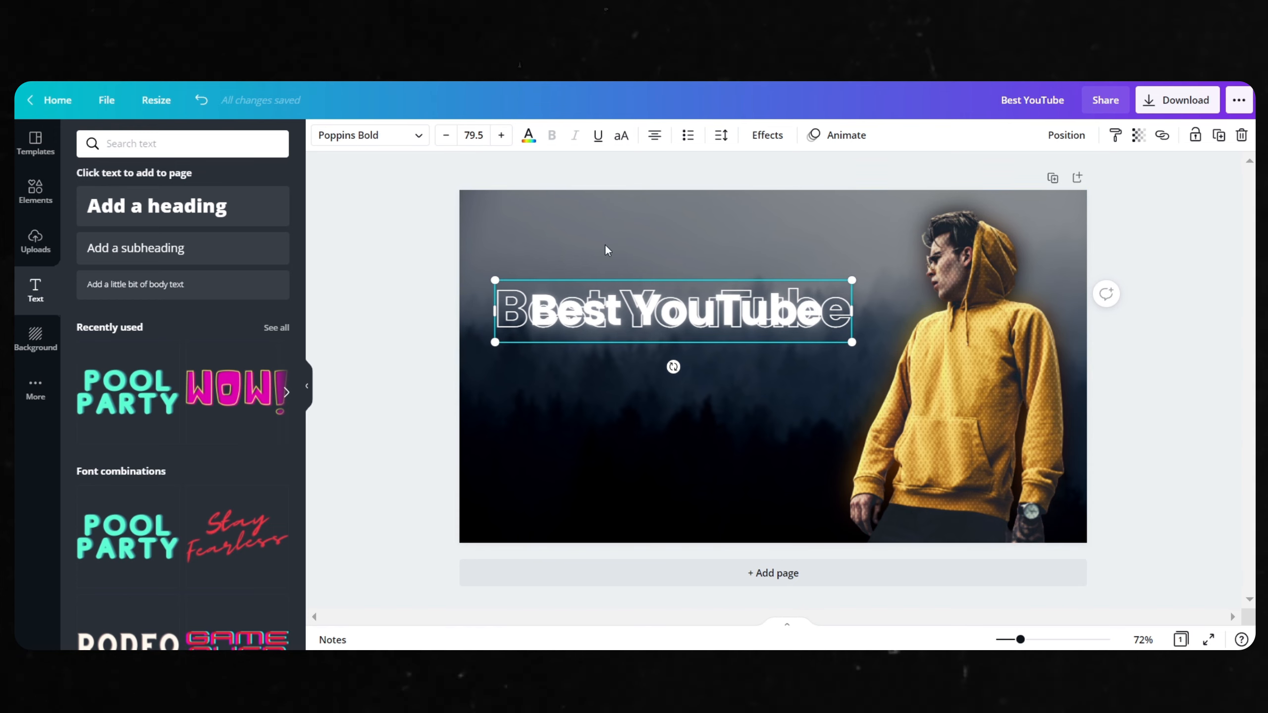
Recolour the hollow "Best YouTube" outline to the lighter default purple and set its font size to 81.5.
click(529, 138)
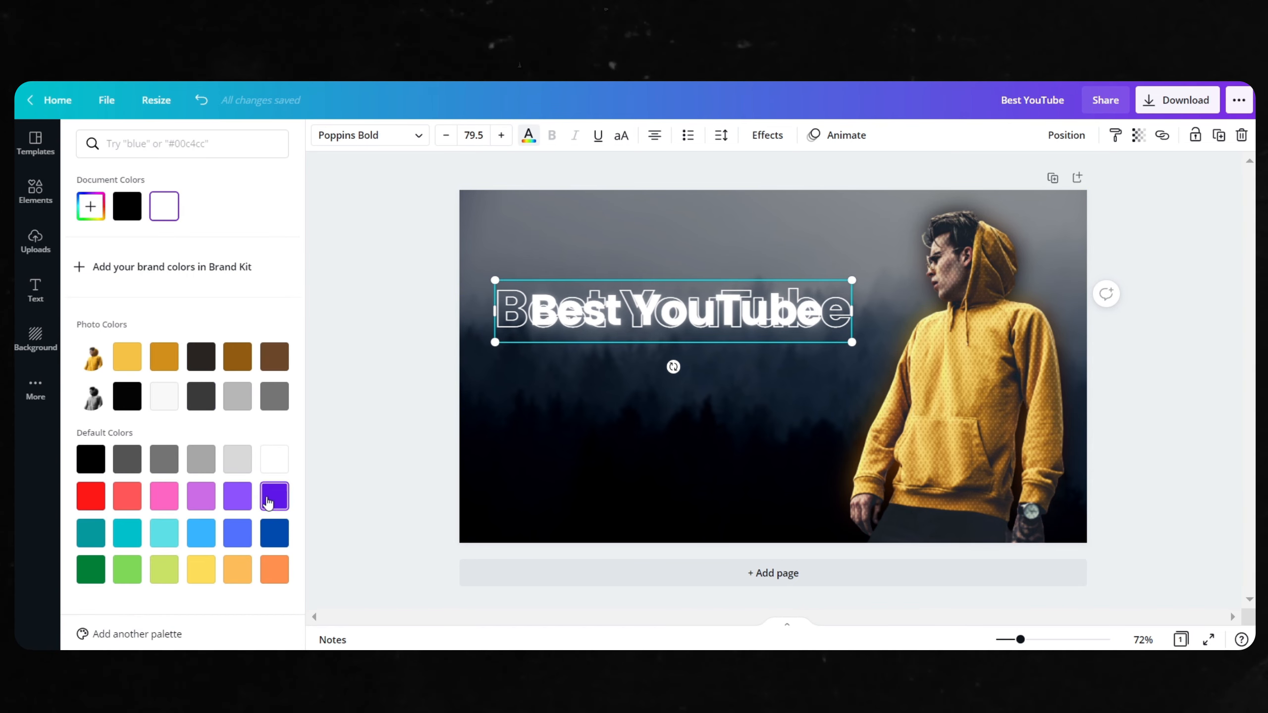
click(234, 497)
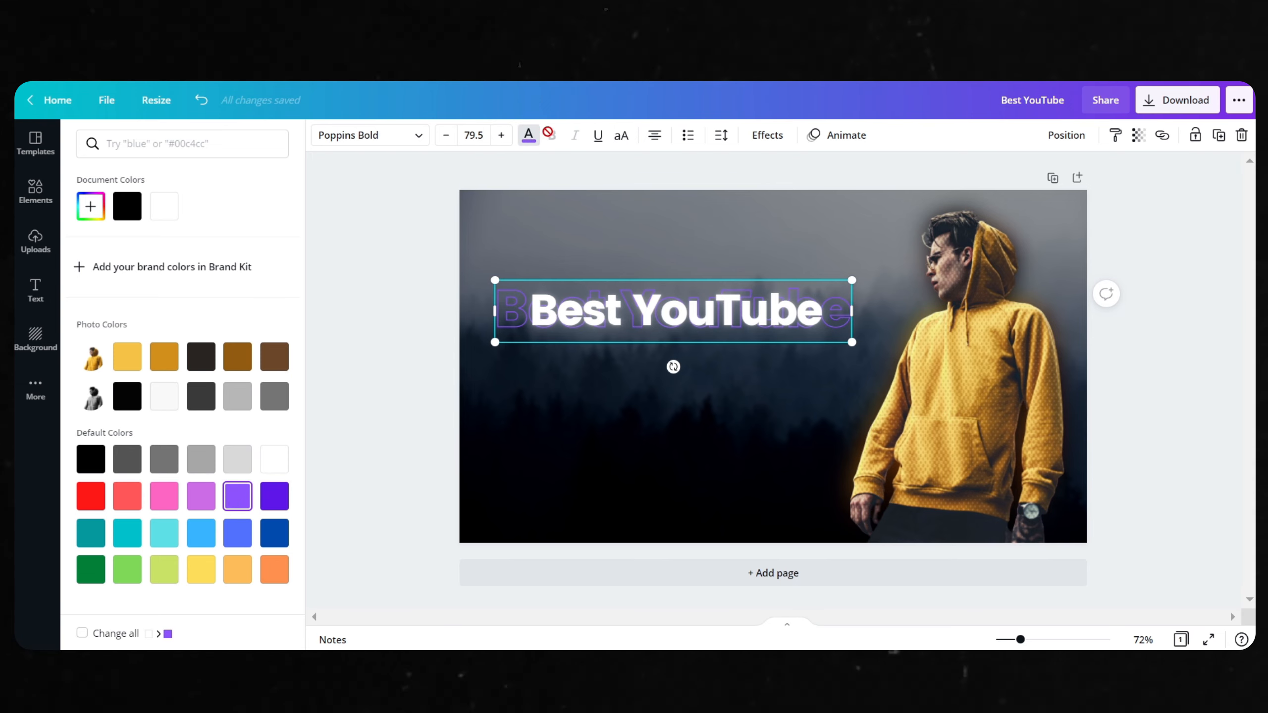
click(504, 139)
click(503, 140)
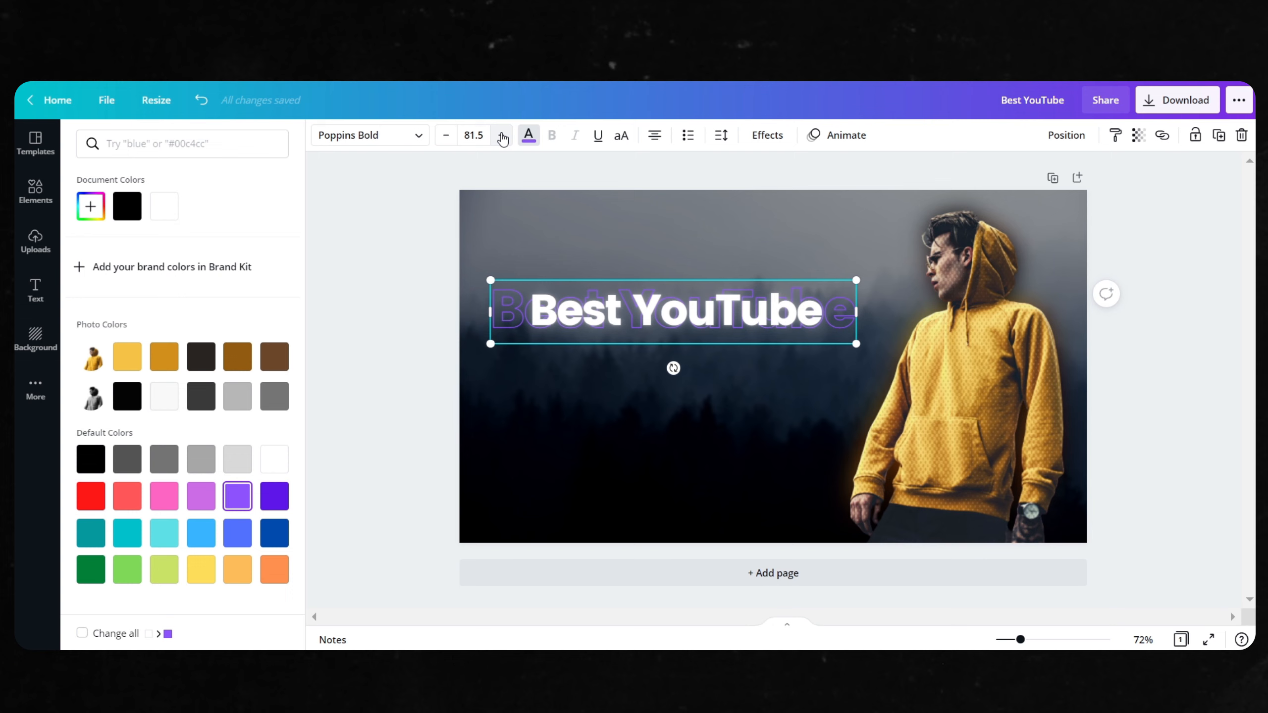
click(392, 255)
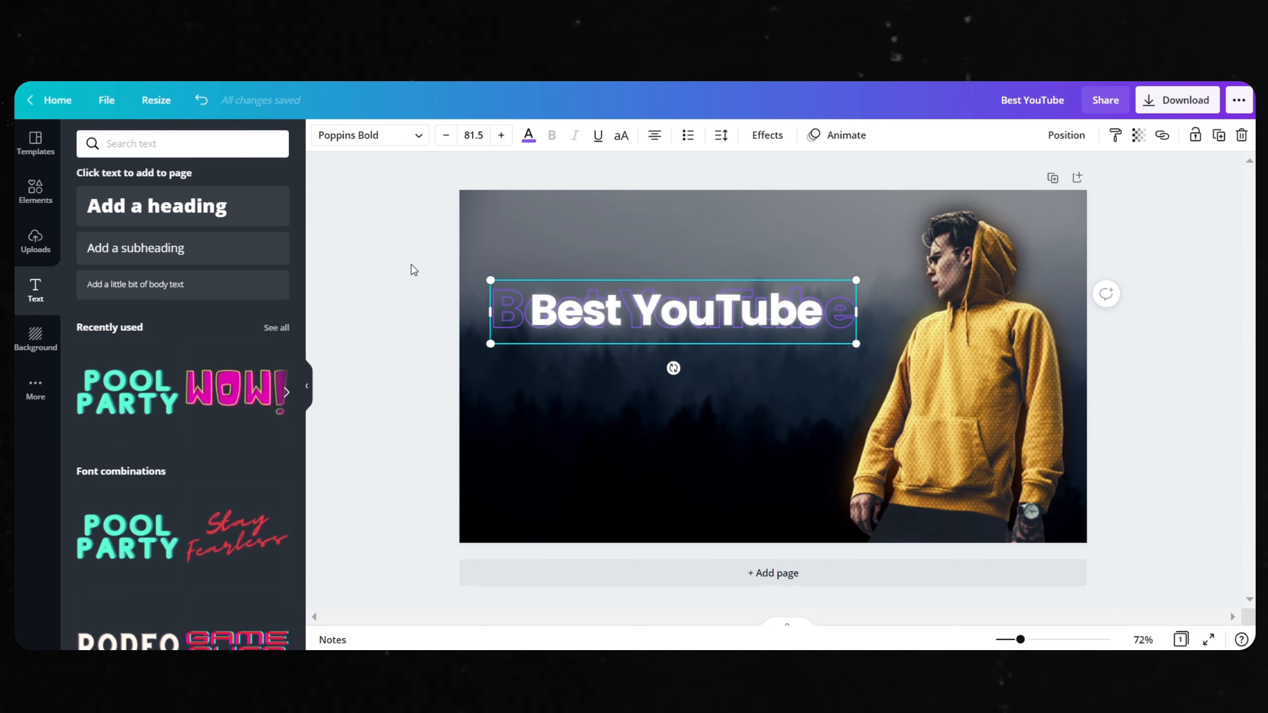
Set the purple outline's Hollow thickness to 16 and its transparency to 75.
click(776, 140)
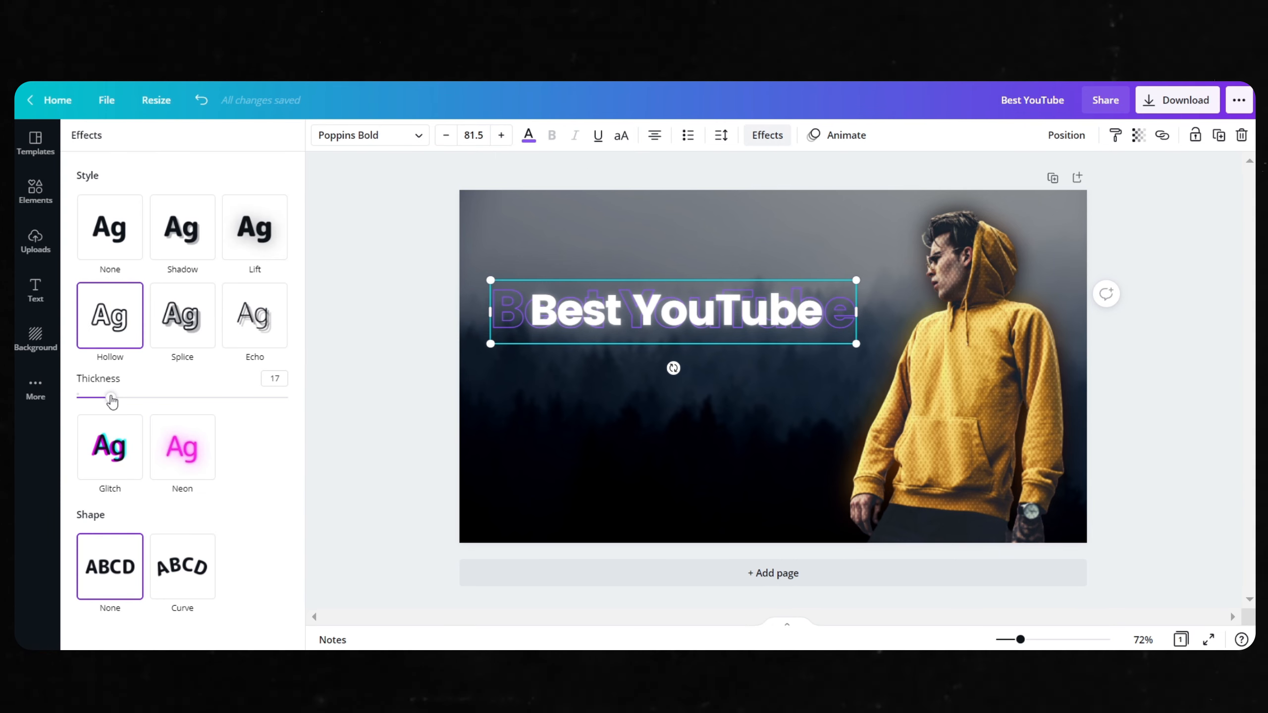
drag(108, 401, 110, 400)
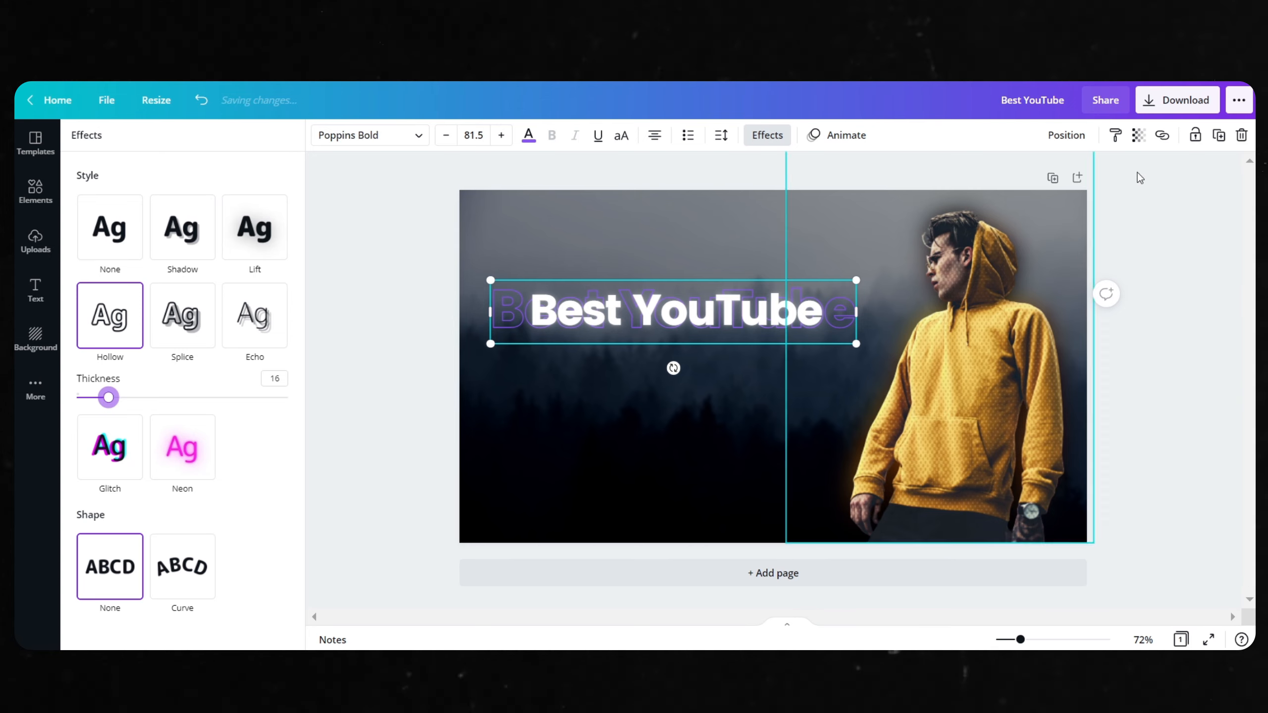
click(1139, 134)
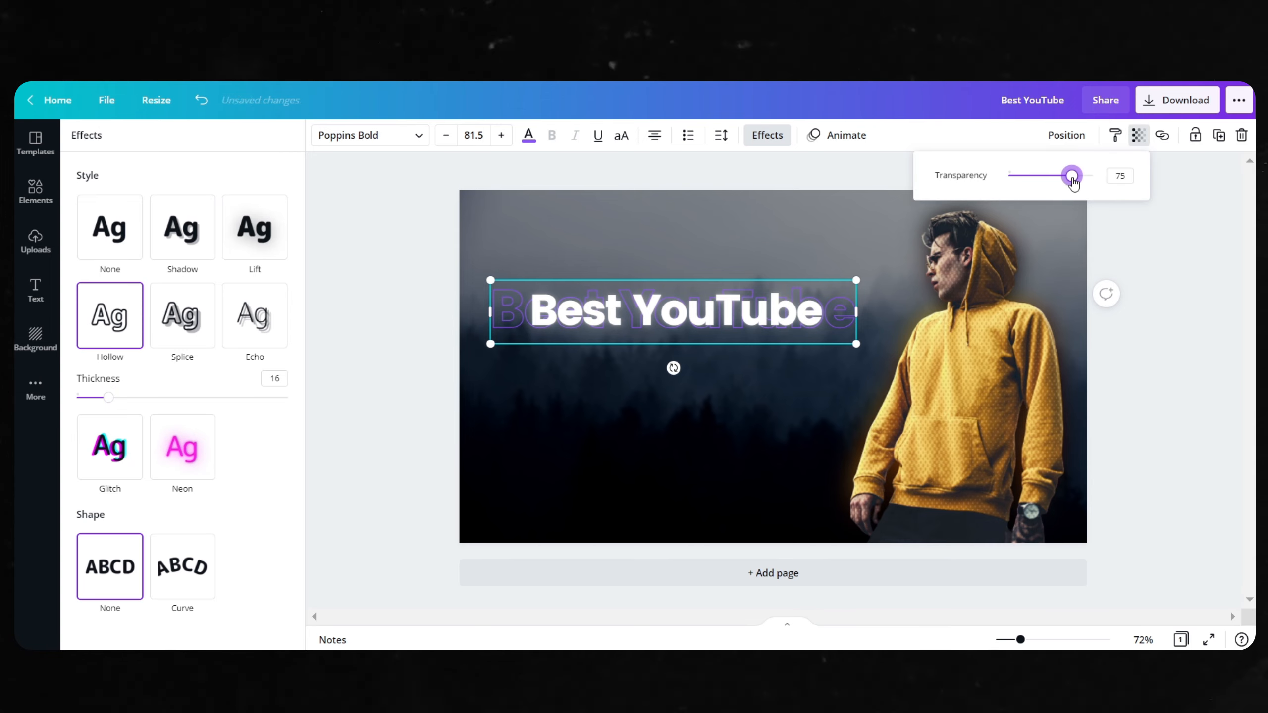
click(405, 224)
click(1189, 341)
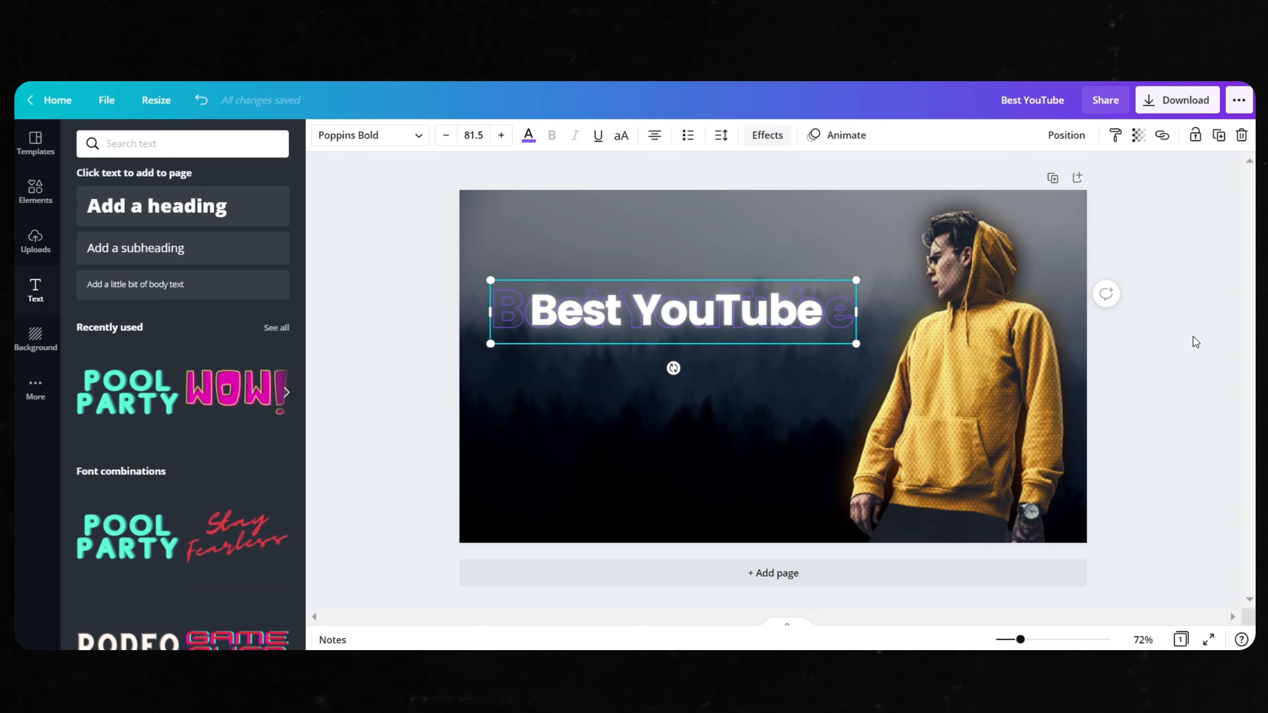
Add another heading to the thumbnail with the text "Channel".
click(613, 464)
click(176, 204)
text(Channel)
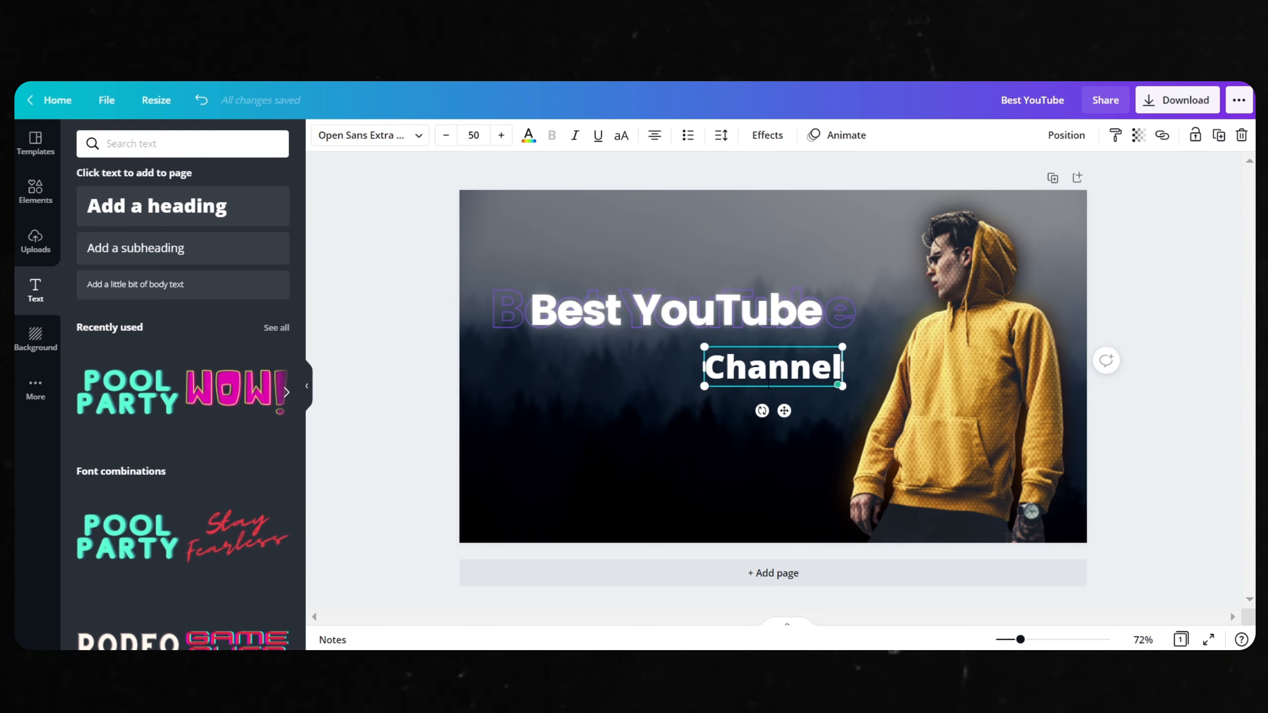
Change the "Channel" heading's font to Poppins Bold by searching the fonts for "pop".
click(418, 134)
click(272, 143)
text(pop)
click(137, 258)
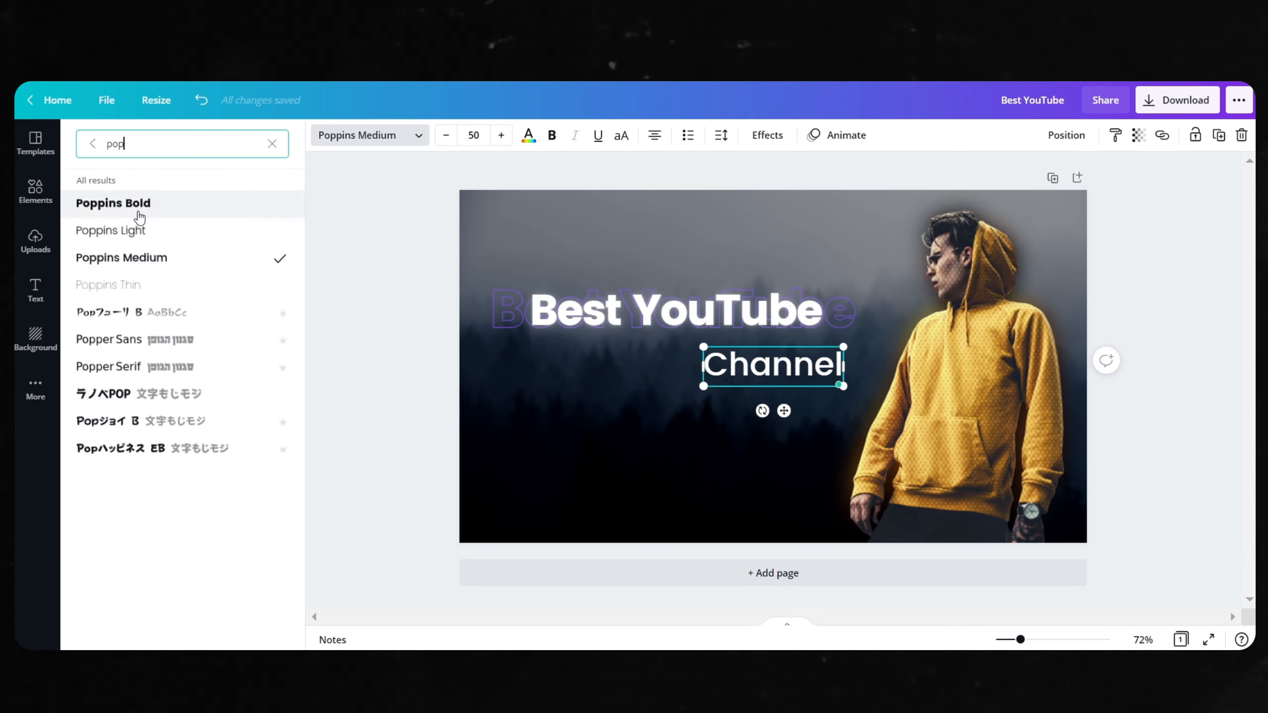
click(136, 204)
Make the "Channel" heading uppercase at size 51 with letter spacing -24, and place it centred directly under "Best YouTube".
click(621, 136)
drag(853, 385, 854, 388)
click(721, 134)
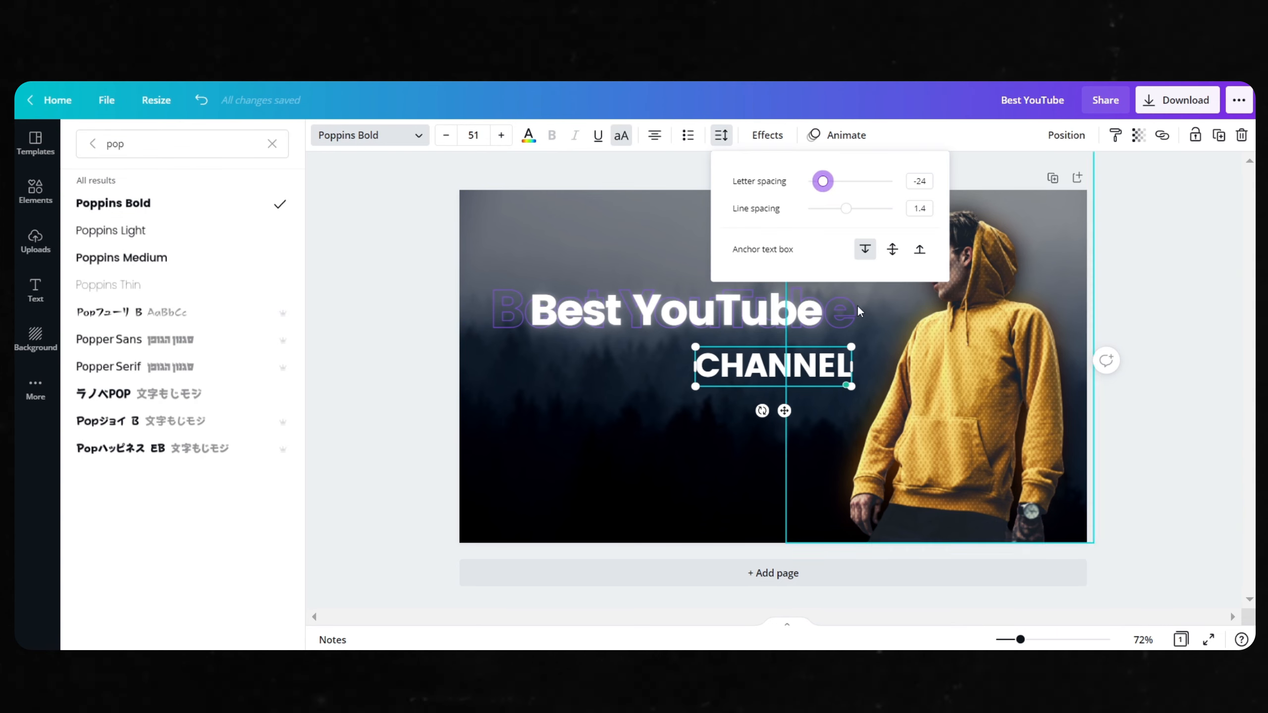
drag(785, 411, 691, 401)
Colour the "CHANNEL" heading a light purple and give it the Lift effect at intensity 50.
click(529, 135)
click(162, 204)
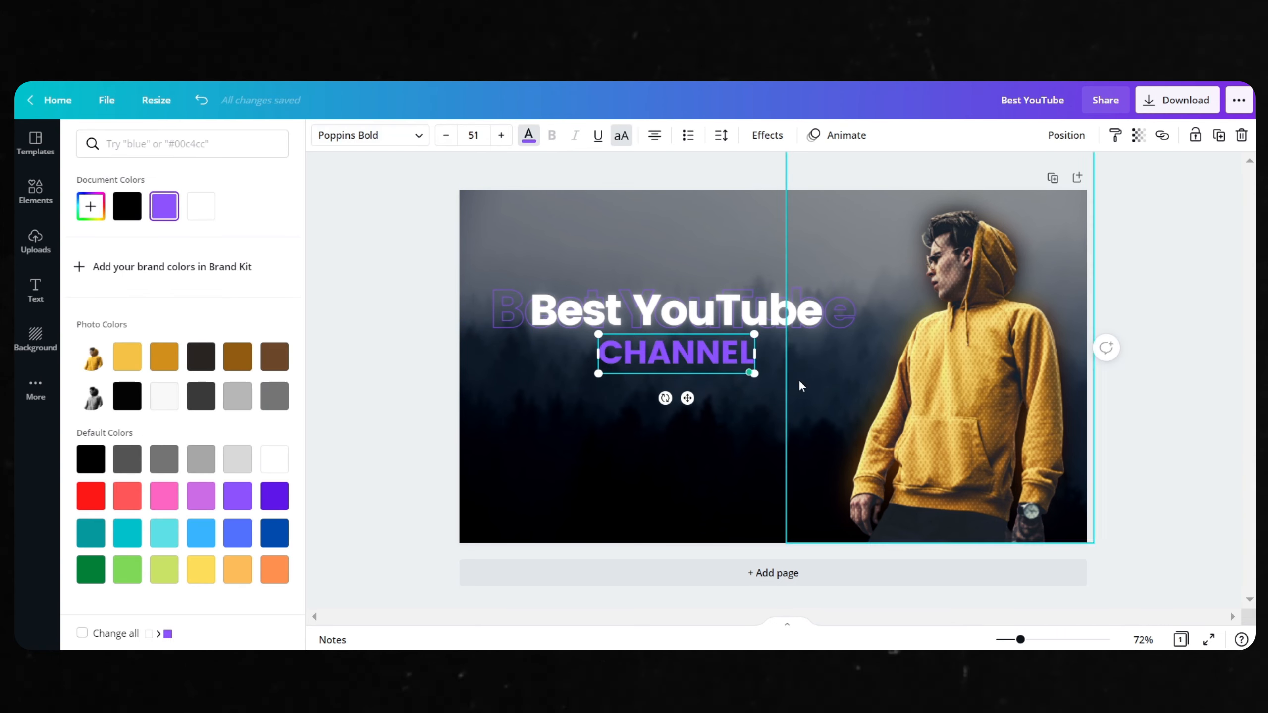
click(531, 139)
click(529, 138)
click(127, 204)
click(171, 238)
click(767, 134)
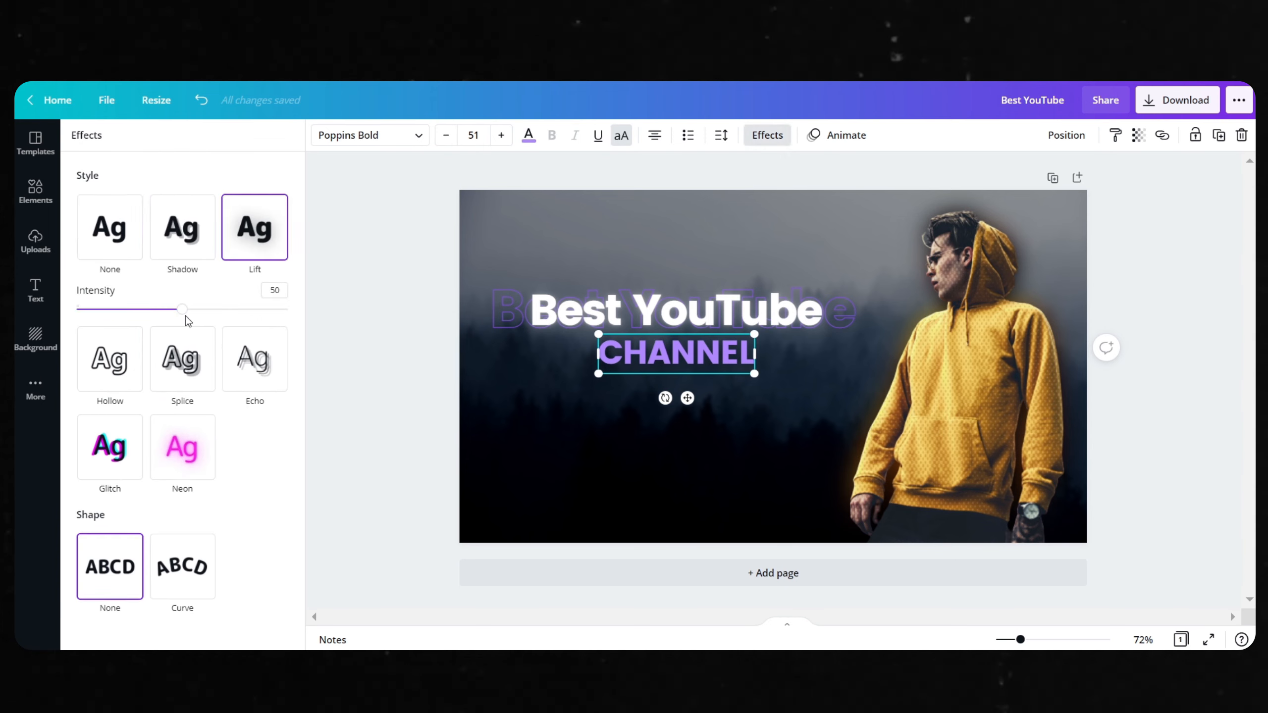
Add a third heading to the thumbnail with the text "Enstant Man".
click(514, 362)
click(164, 211)
text(Enstant Man)
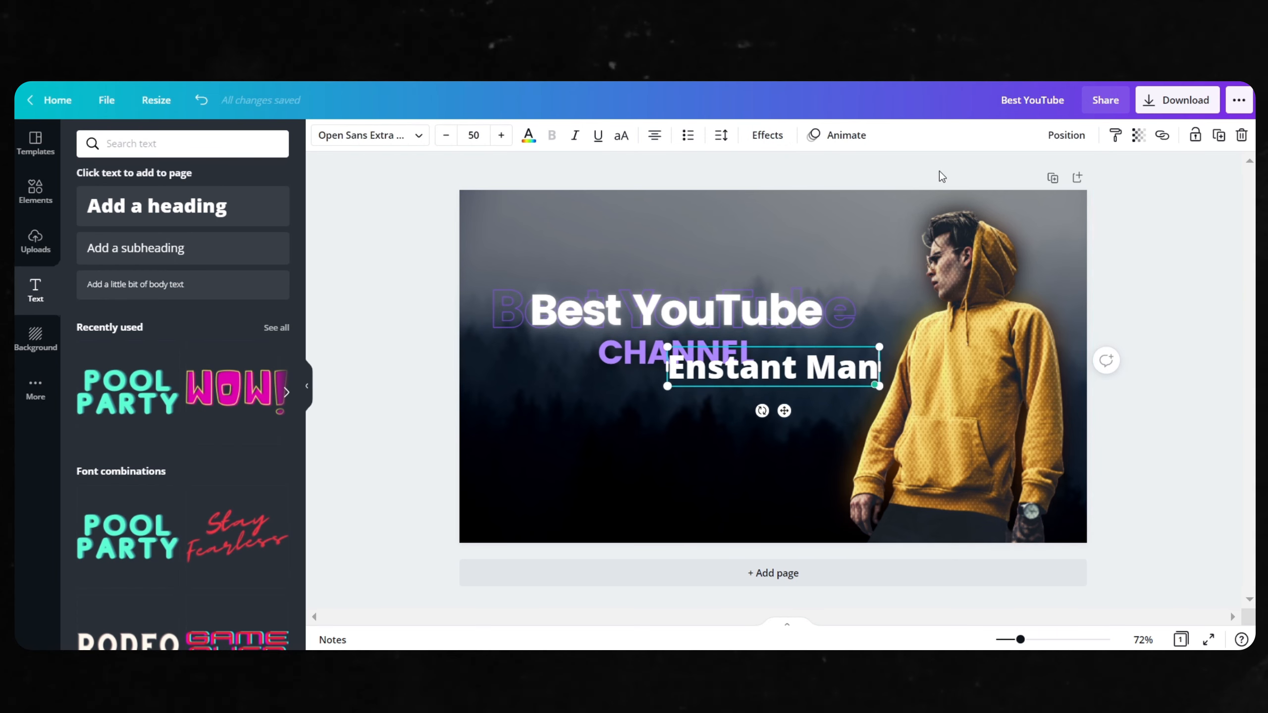
Try the Monument font on the "Enstant Man" heading by searching the fonts for "monum".
click(370, 135)
triple_click(195, 143)
text(monum)
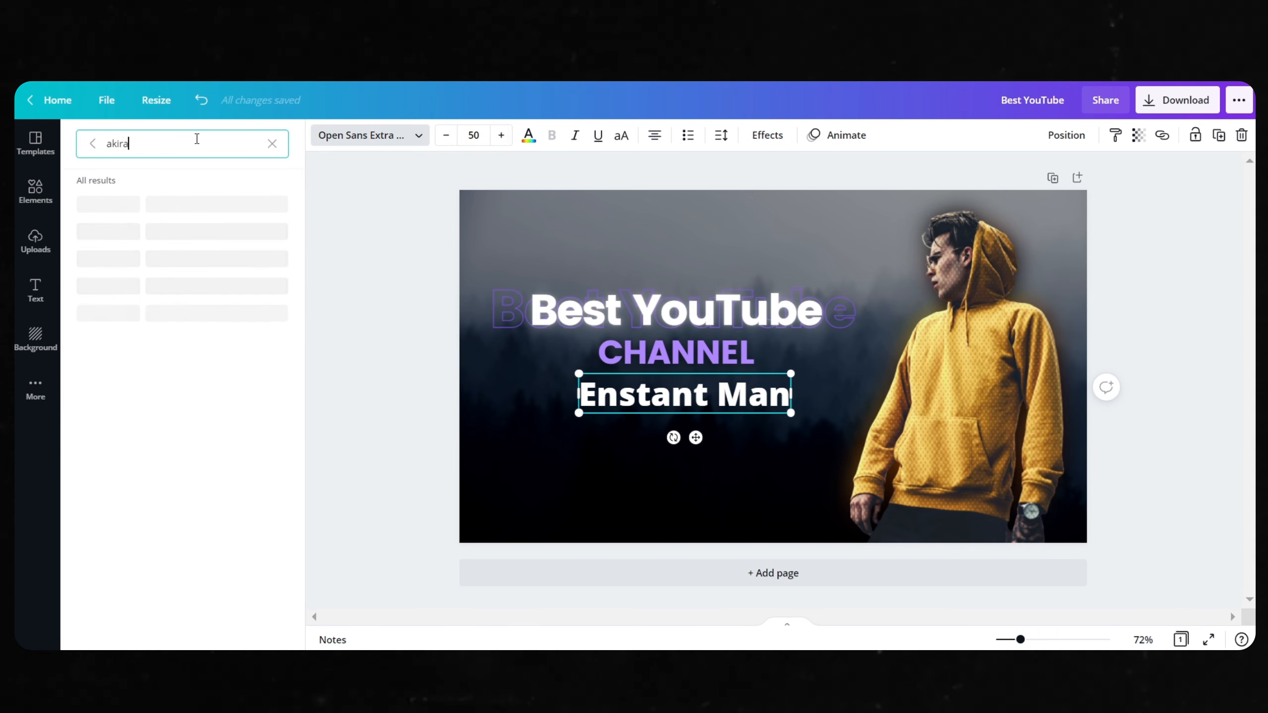
click(156, 214)
Change the "Enstant Man" heading's font to Horizon by searching for "hori", and scale it down to size 45.3.
click(272, 143)
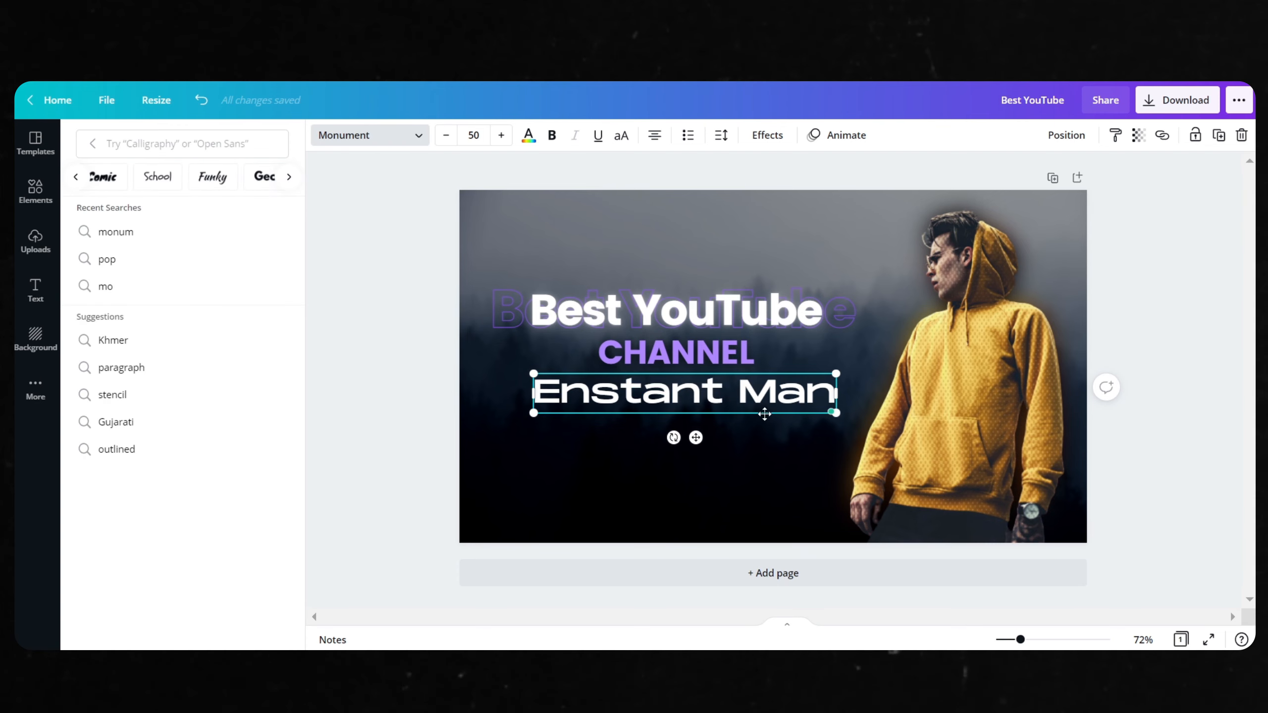
text(hori)
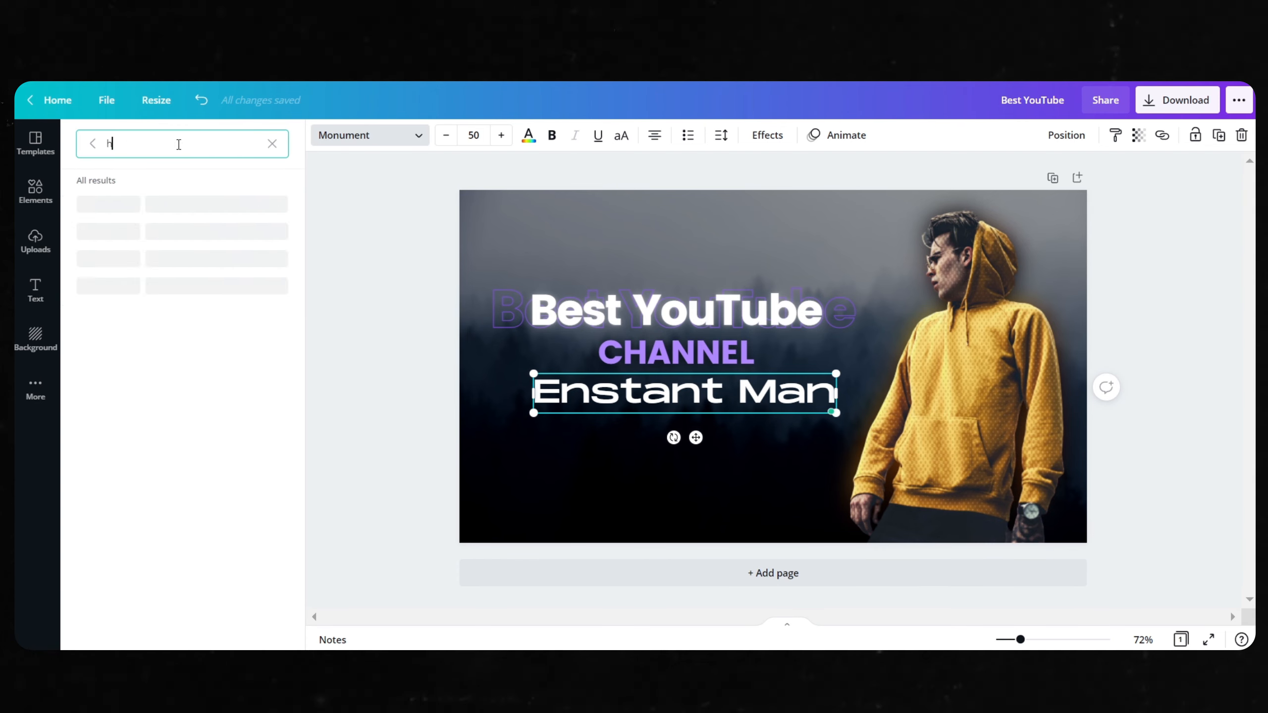
click(113, 202)
drag(872, 411, 838, 411)
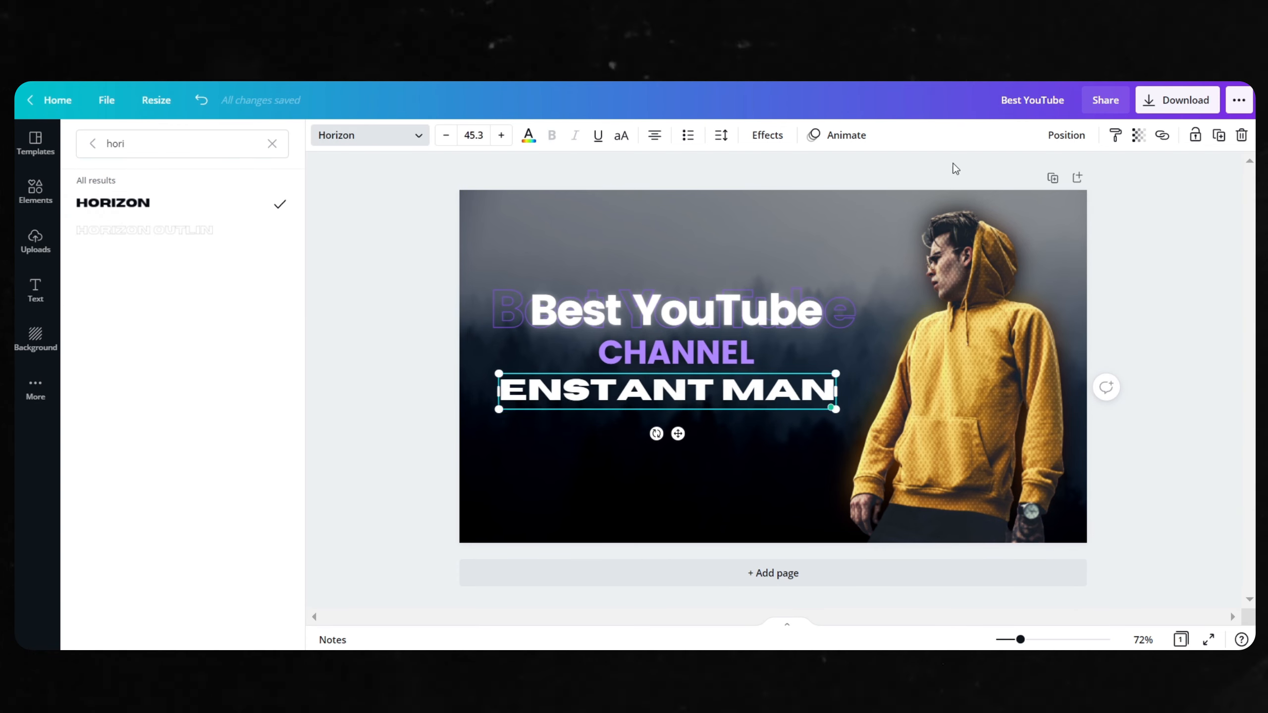
Tighten the letter spacing of the "ENSTANT MAN" heading, centre it under "CHANNEL" and deselect it.
click(721, 134)
drag(826, 181, 818, 190)
drag(678, 433, 690, 434)
click(1070, 276)
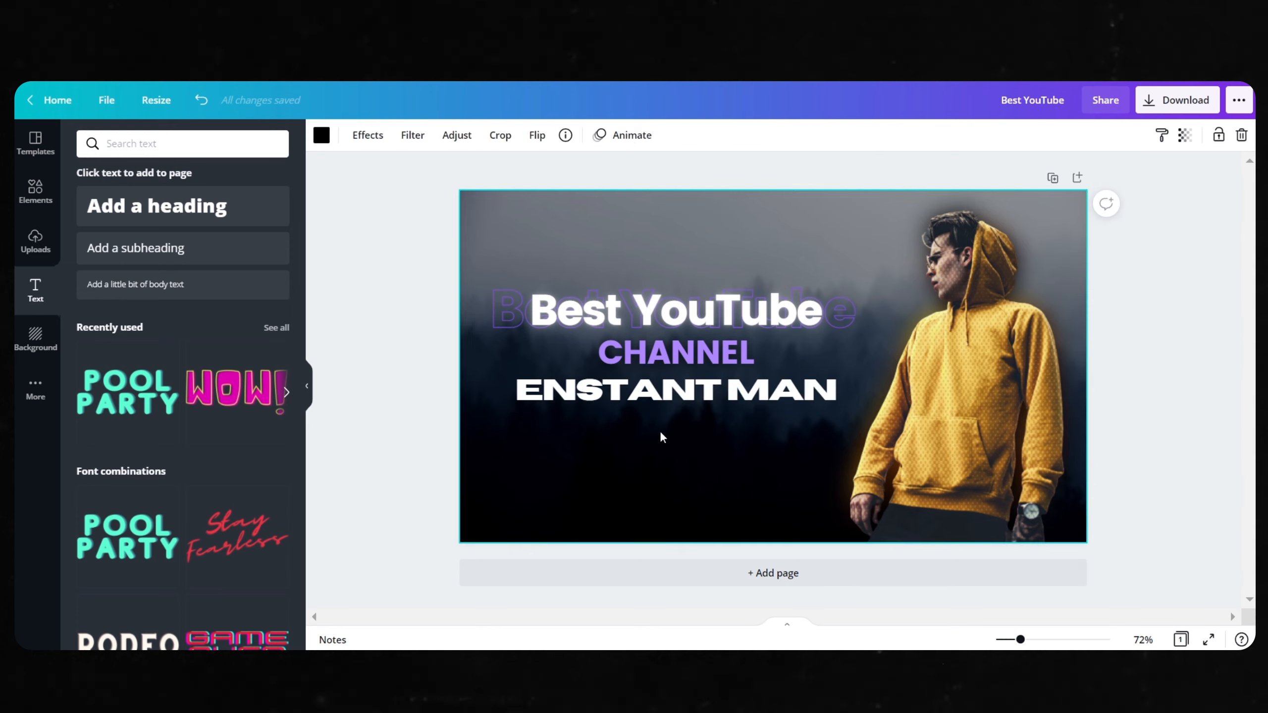
Add the "XOXO" styled text, retype it as "DAYUM", and scale it down to size 31.7 below "ENSTANT MAN".
click(740, 555)
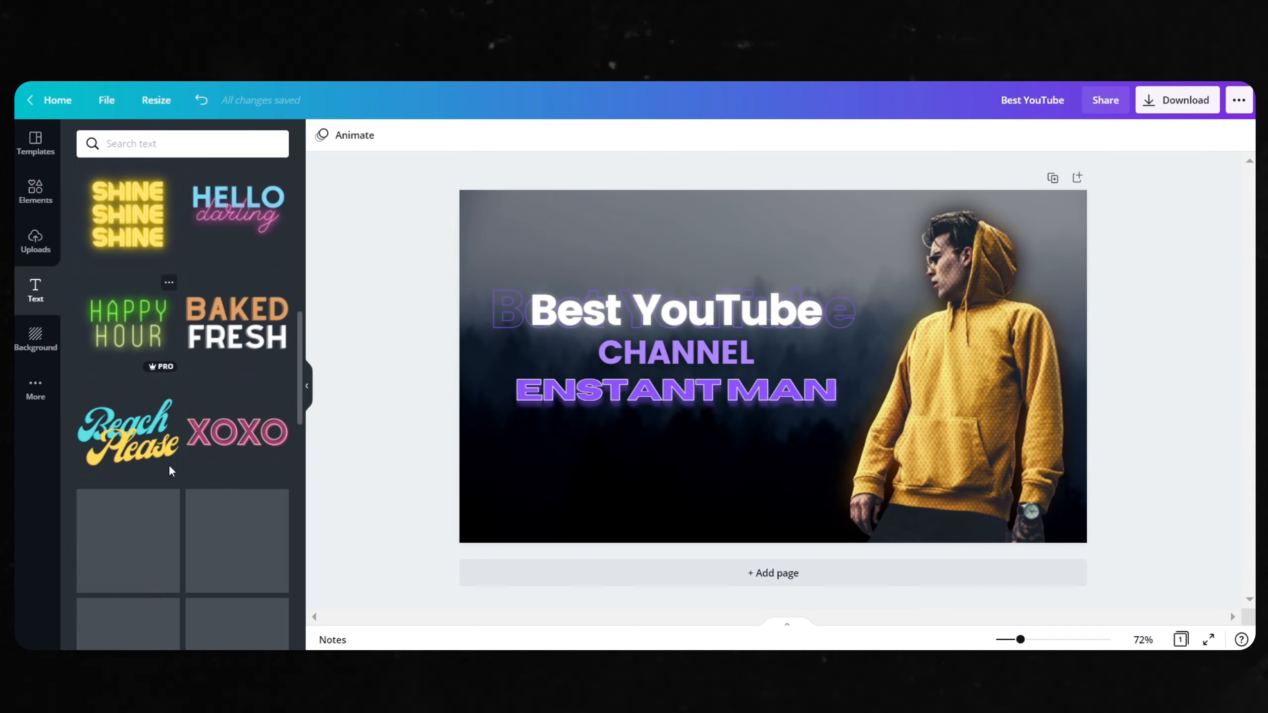
scroll(170, 444, down, 4)
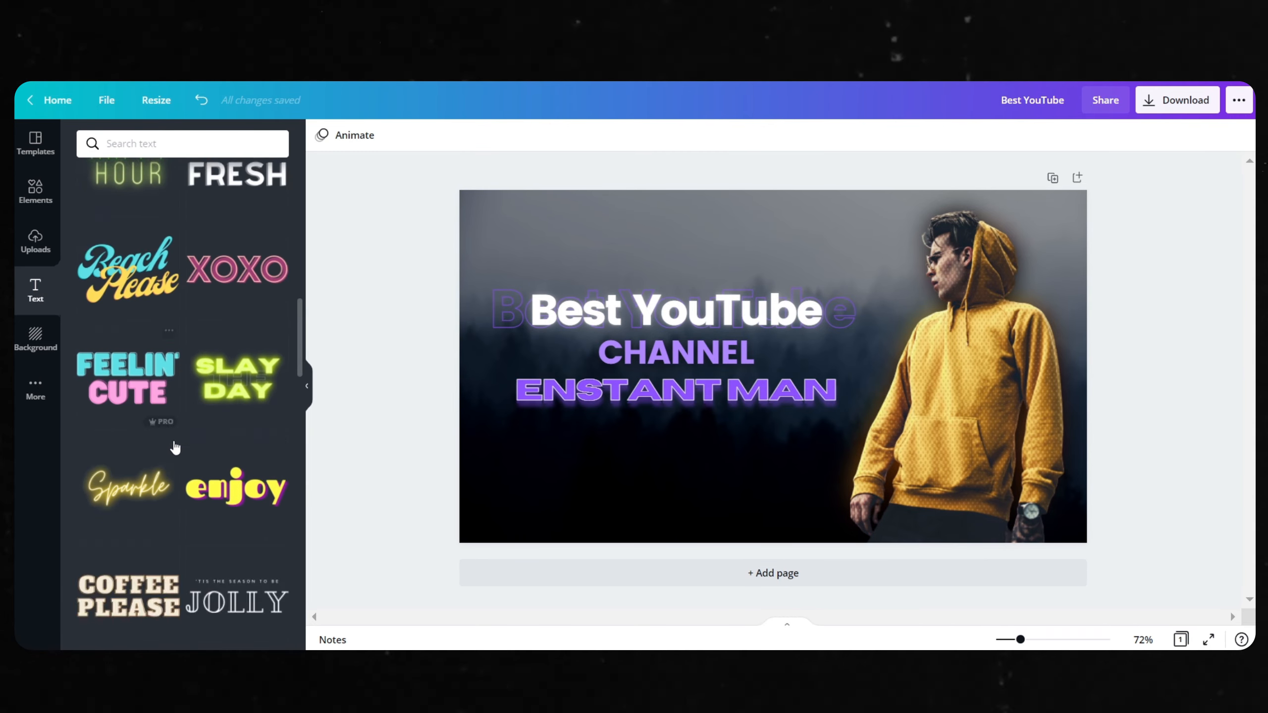
scroll(170, 445, up, 5)
click(237, 472)
double_click(789, 409)
text(DAYUM)
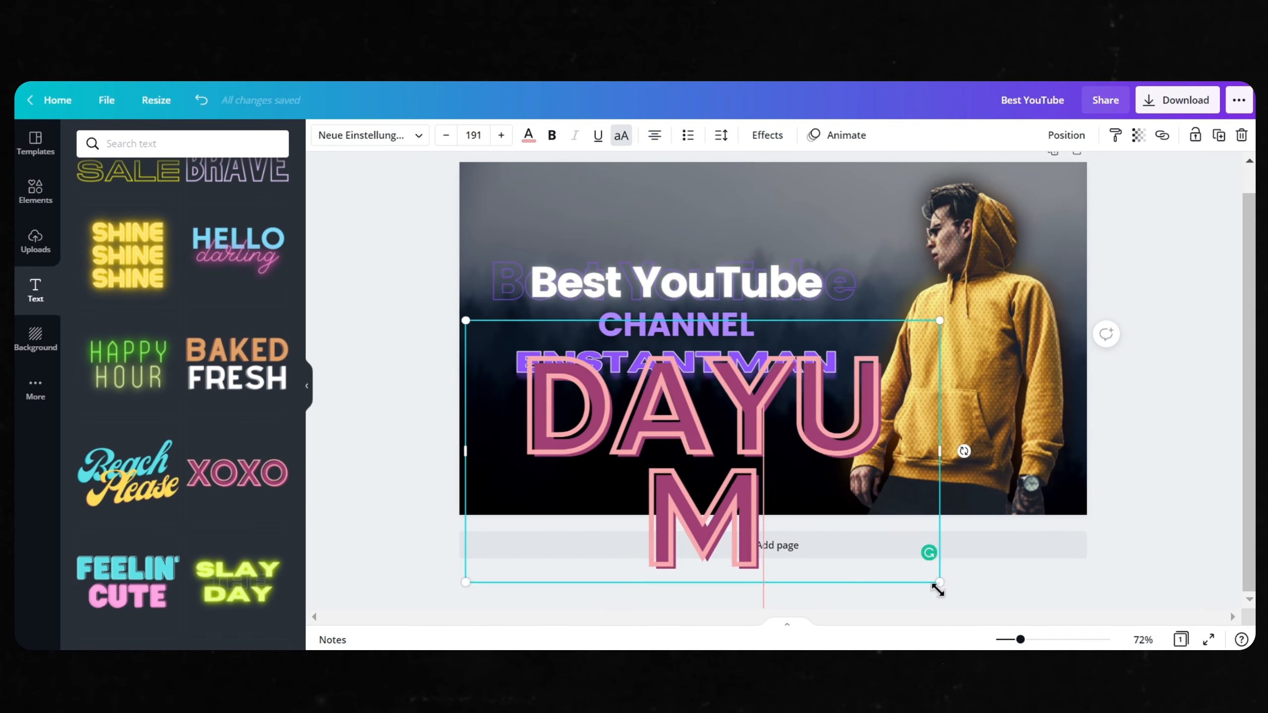
drag(935, 586, 694, 433)
drag(681, 449, 681, 454)
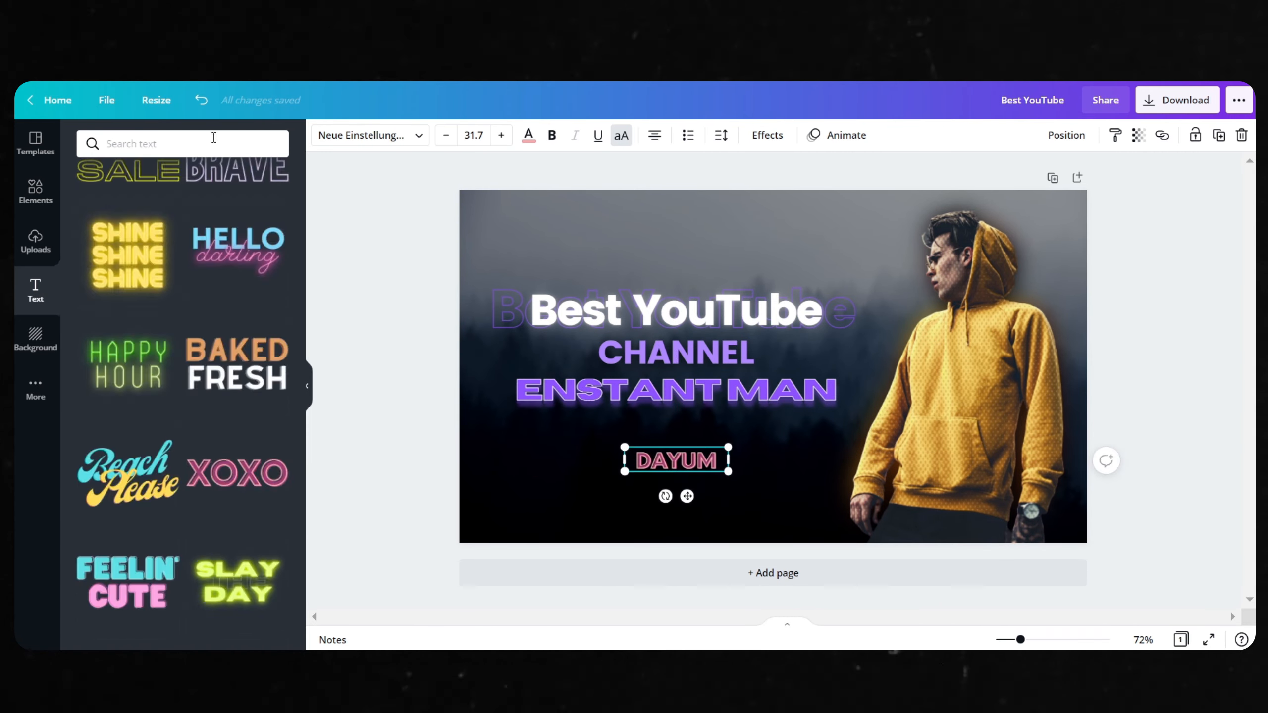
Search the elements for "free" and add the square blue "FREE" graphic to the thumbnail below the headings.
click(35, 191)
click(182, 143)
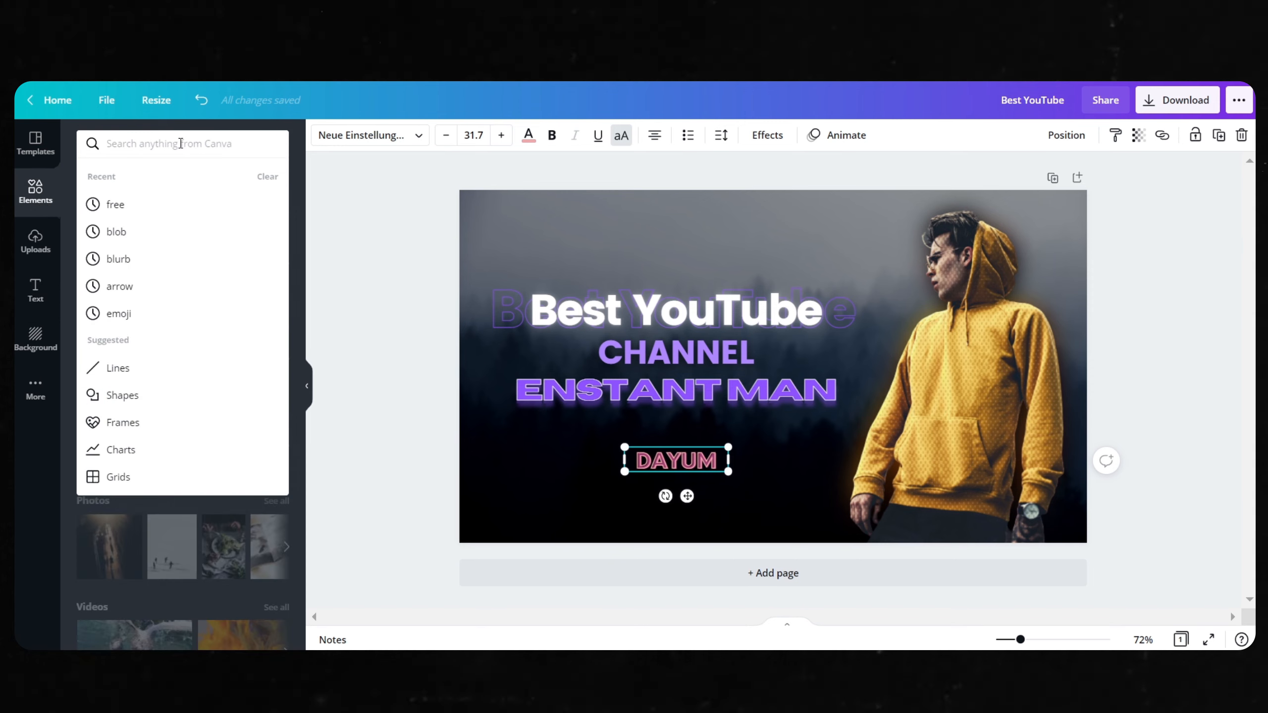
text(free)
key(Return)
scroll(225, 485, down, 4)
scroll(264, 529, up, 4)
click(264, 529)
drag(773, 367, 538, 437)
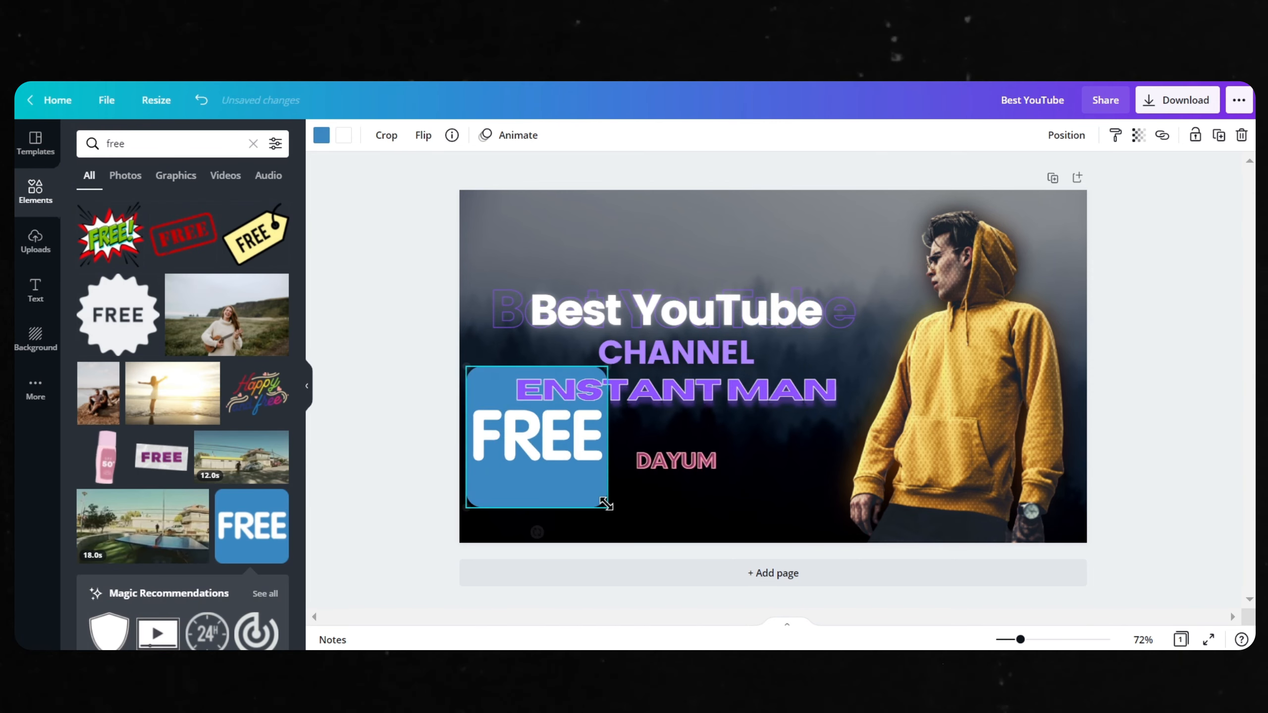
Shrink the "FREE" graphic, place it level with and left of "DAYUM", and recolour its blue background to the document's purple.
drag(609, 509, 538, 437)
drag(502, 402, 591, 473)
drag(568, 448, 586, 459)
click(321, 135)
click(201, 206)
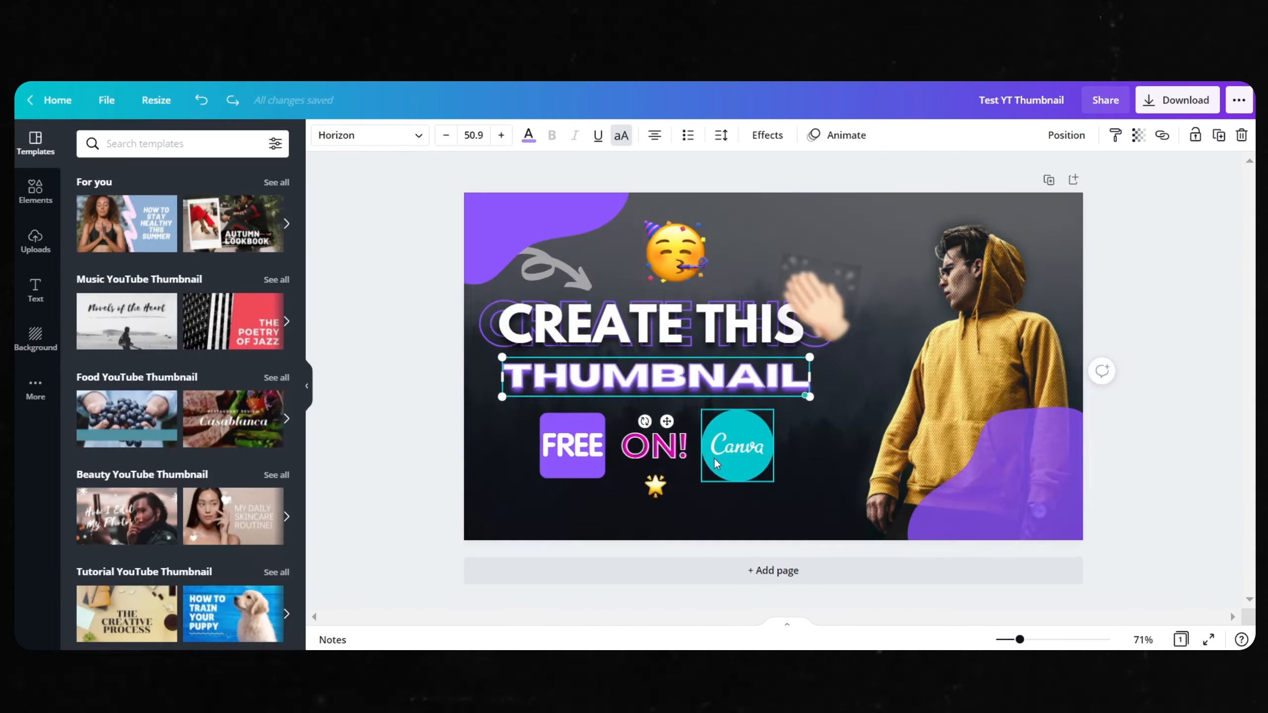
Search the elements for "youtube", add the red YouTube logo, and scale it down to match the "FREE" graphic.
click(193, 142)
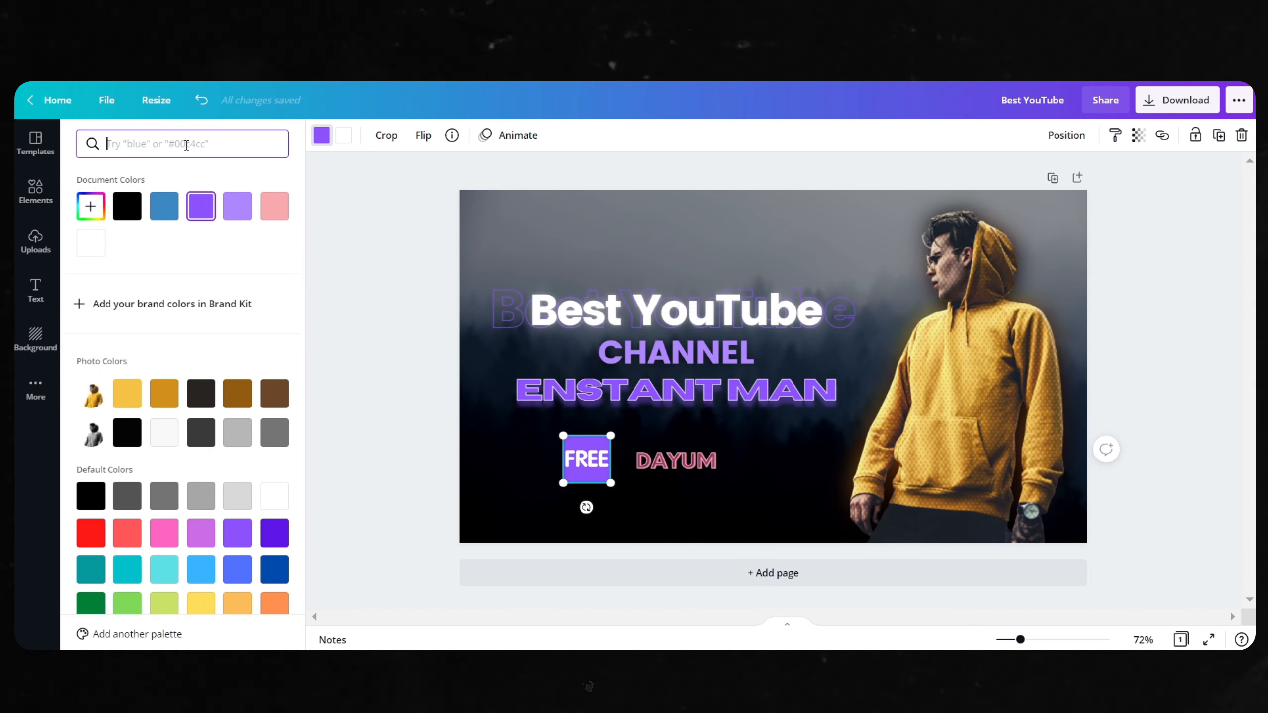
text(youtube)
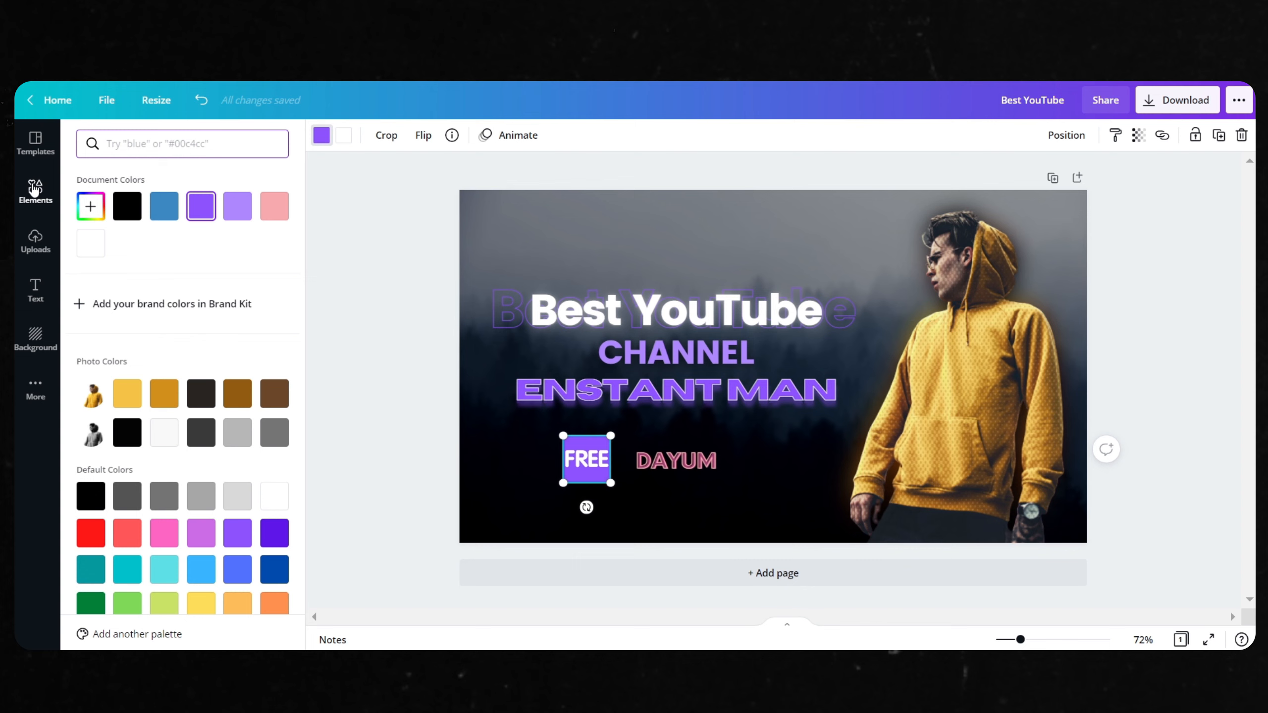
click(35, 189)
click(182, 143)
text(youtube)
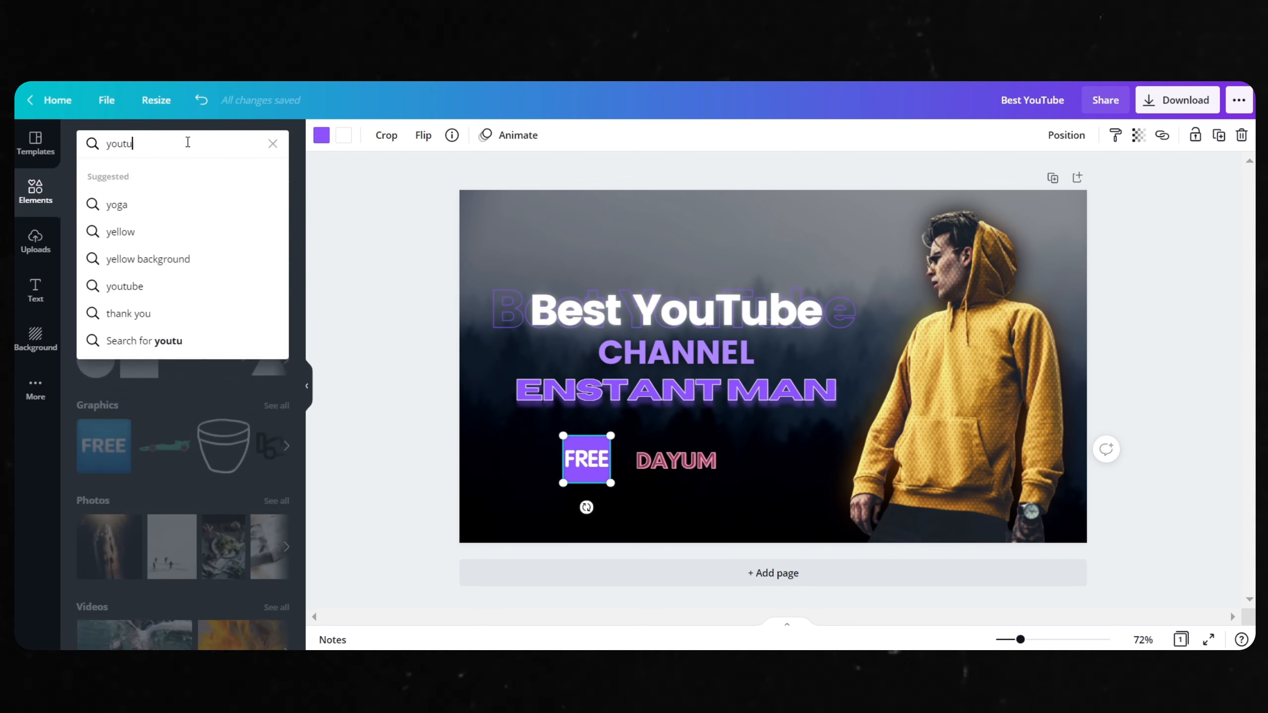
key(Return)
click(110, 272)
drag(844, 438, 604, 457)
Align the YouTube logo to the right of "DAYUM", recolour its red part purple, and deselect it.
right_click(762, 470)
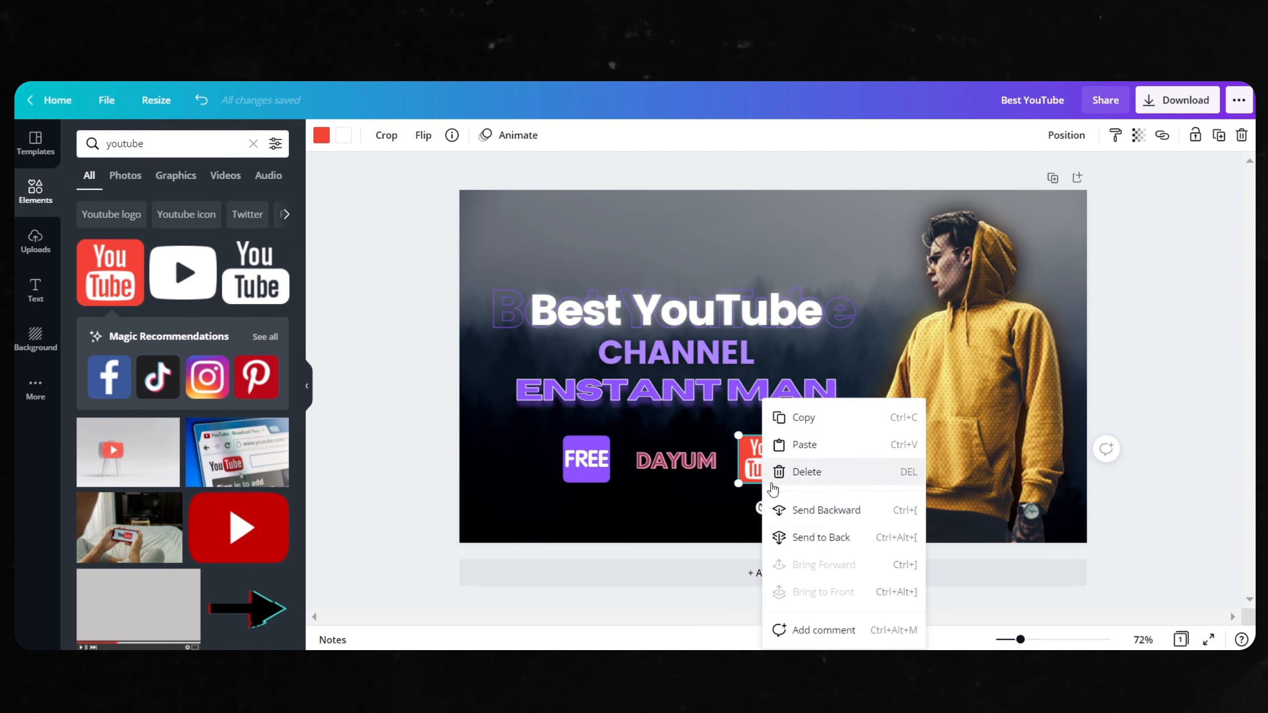
click(753, 465)
drag(752, 465, 749, 464)
click(321, 135)
click(164, 206)
click(784, 358)
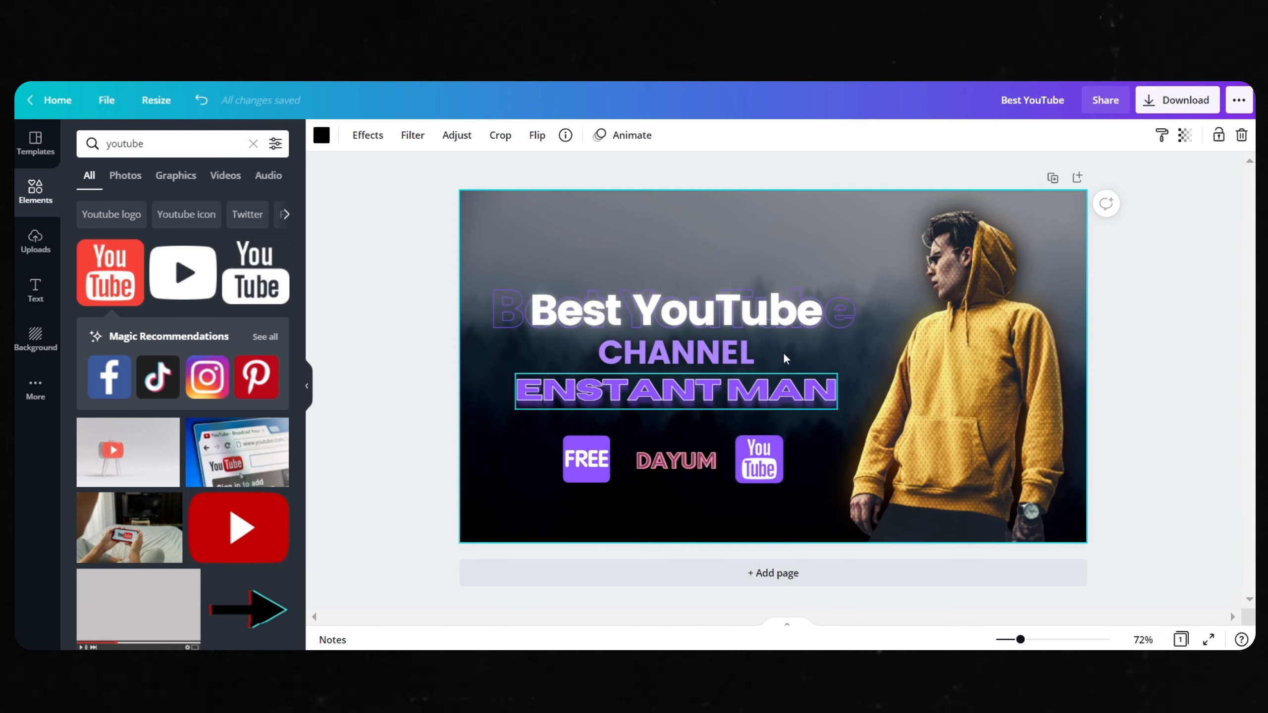
Look through the uploaded images, switch to Google to search for "emojipedia", and open the Emojipedia site.
click(35, 242)
scroll(183, 435, down, 5)
scroll(182, 435, up, 4)
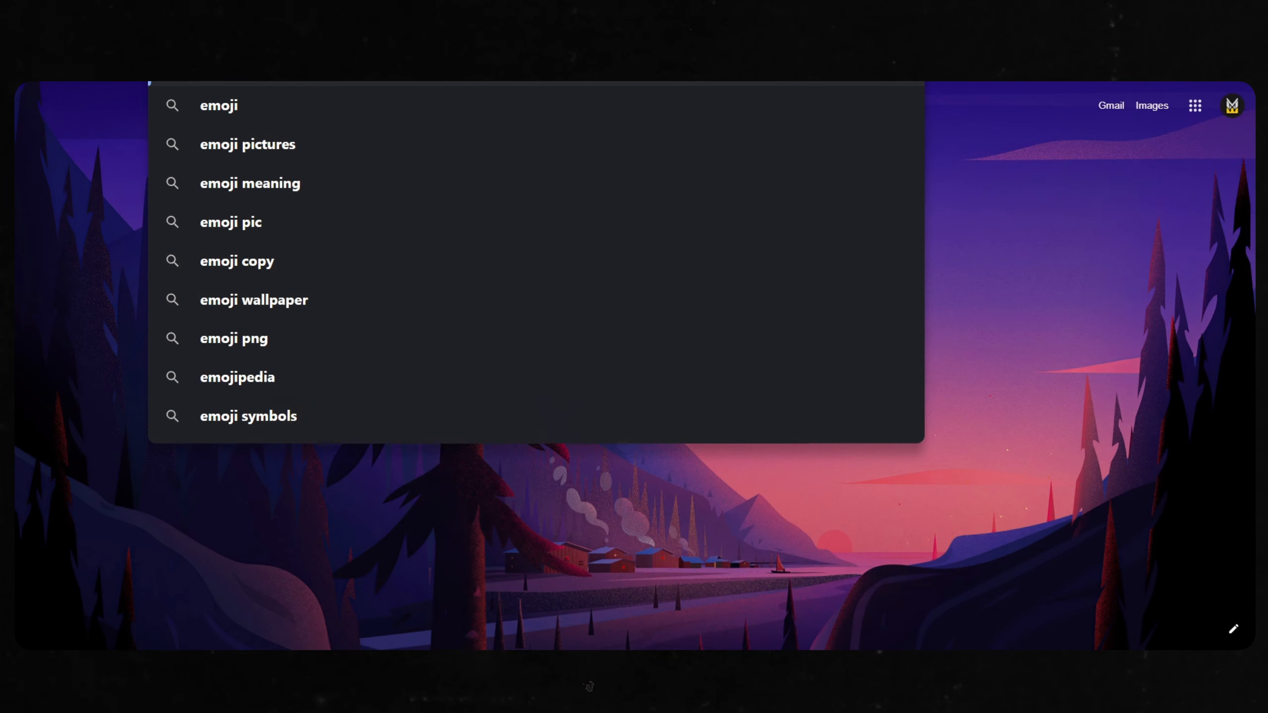
text(pedia)
key(Return)
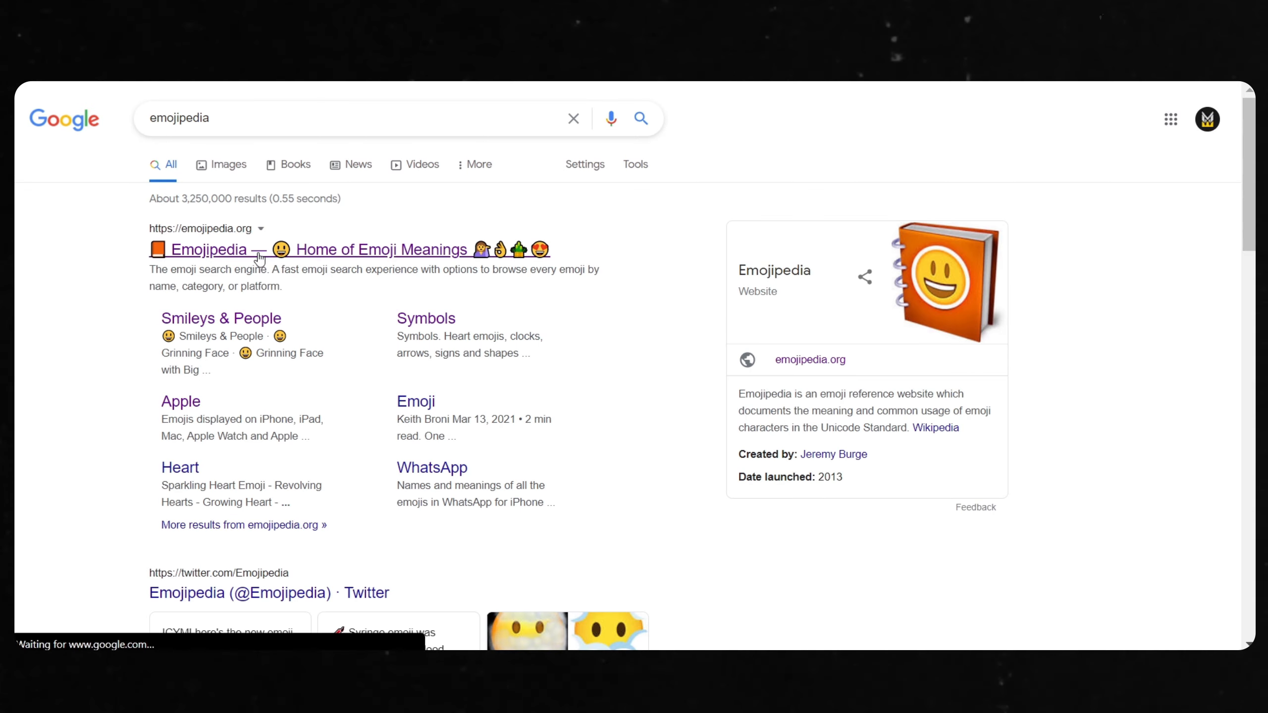
click(257, 251)
Search Emojipedia for "wave" and open the "Waving Hand: Light Skin Tone" emoji.
text(wave)
key(Return)
scroll(523, 389, down, 5)
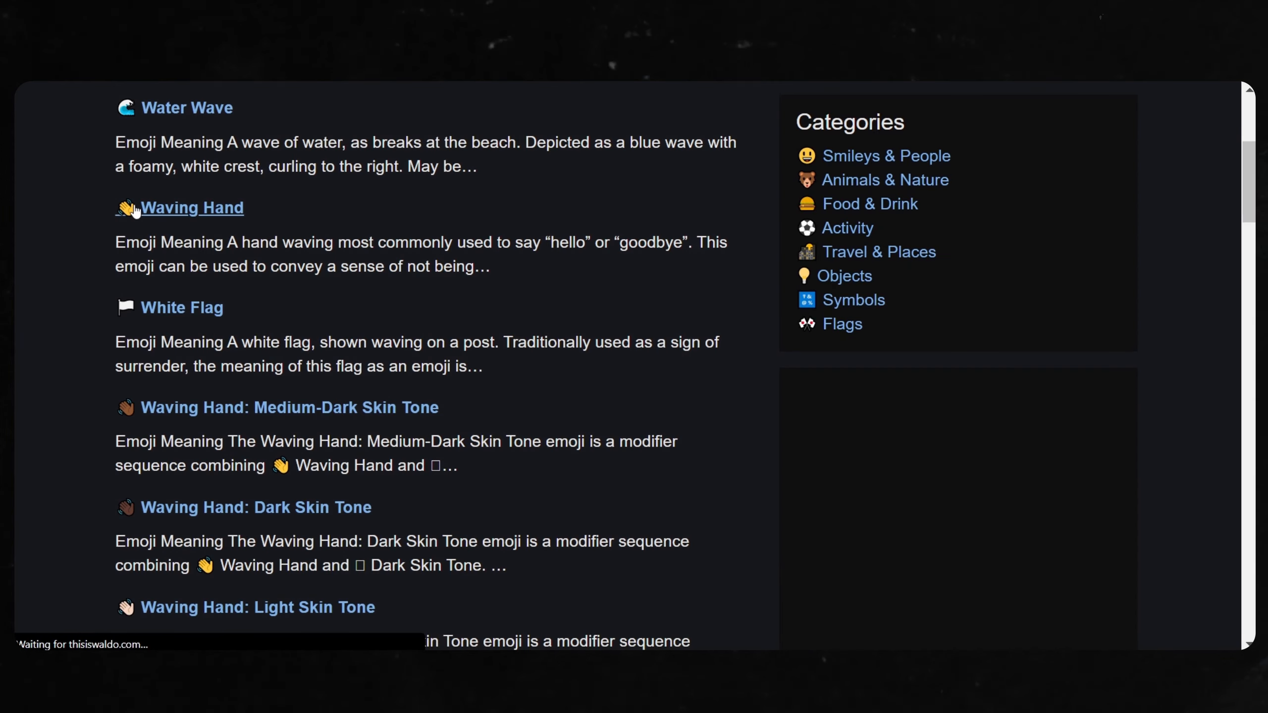
scroll(107, 387, down, 7)
click(168, 199)
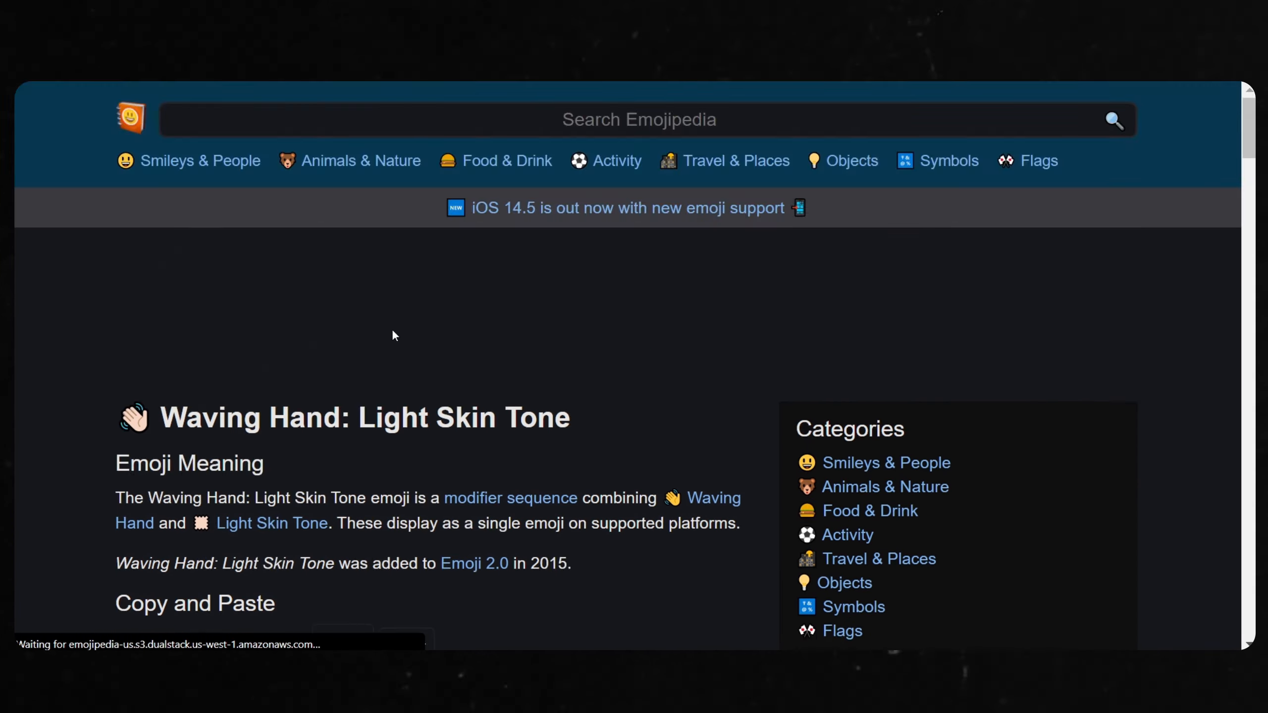
Save the Apple version of the light-skinned waving hand emoji image to the computer.
scroll(392, 329, down, 4)
scroll(439, 370, down, 8)
scroll(599, 299, up, 4)
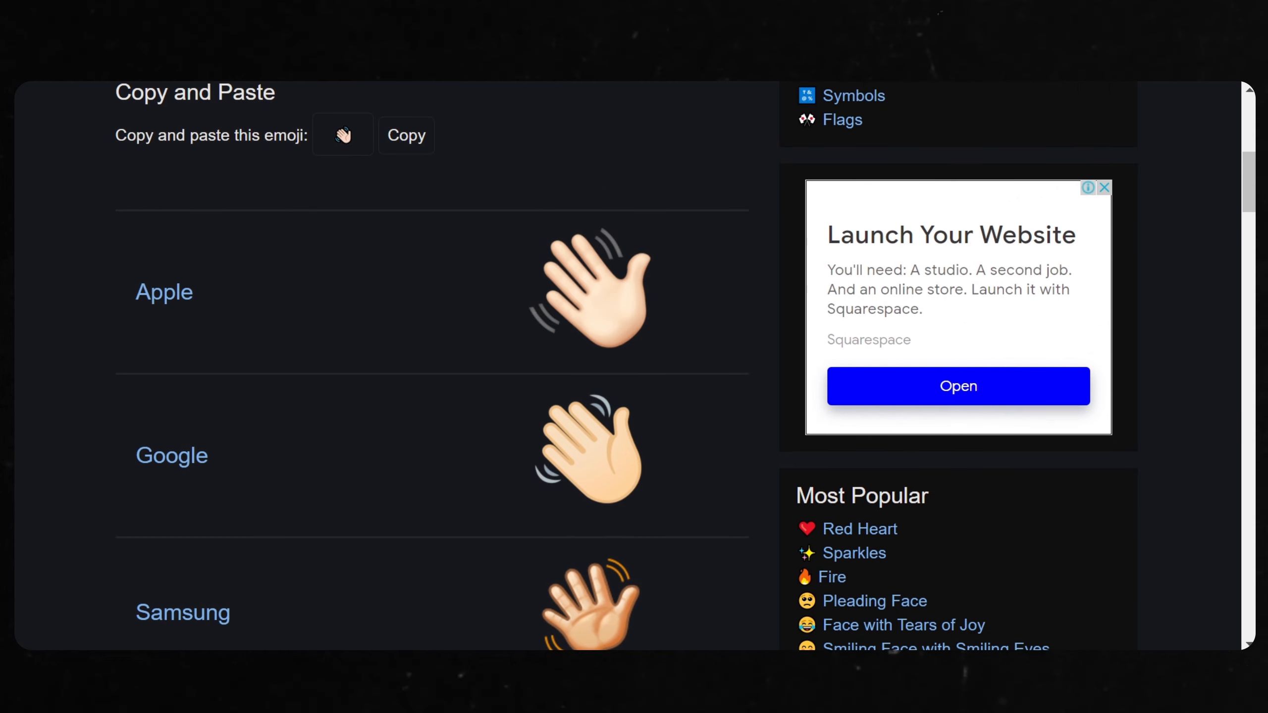
right_click(625, 271)
click(689, 310)
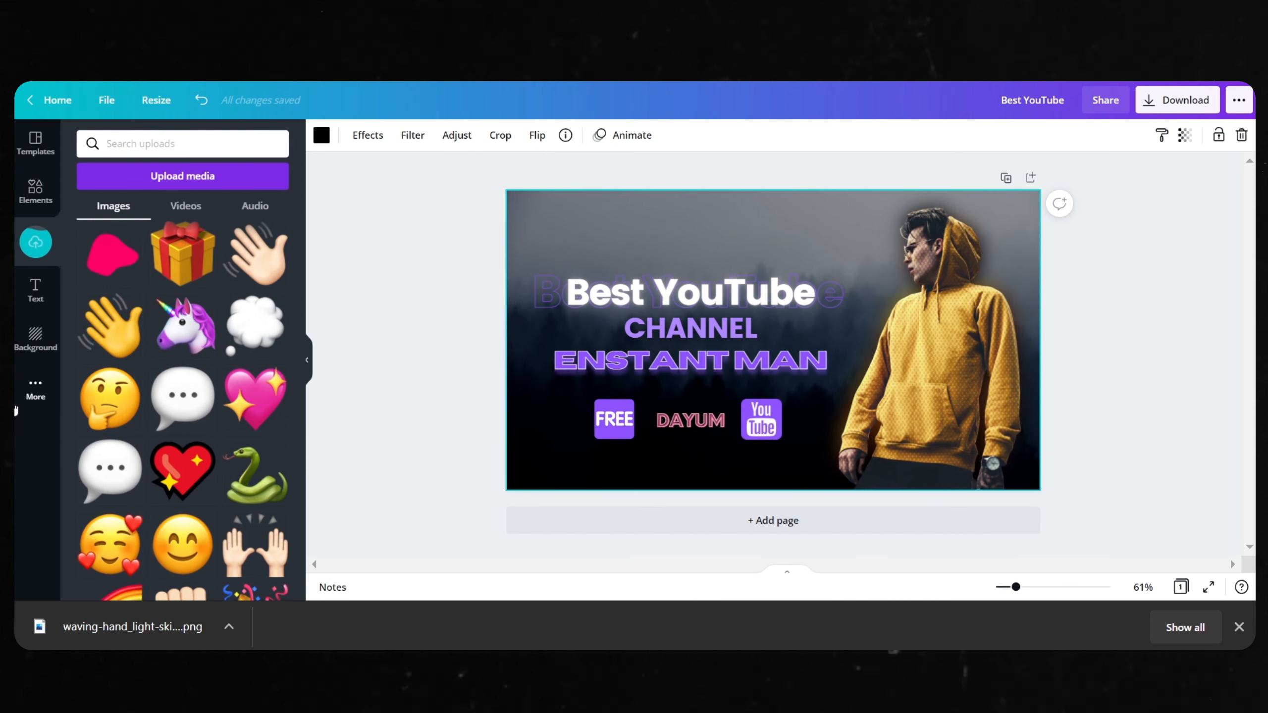
Add the uploaded waving hand emoji to the Canva thumbnail and scale it down above the "Best YouTube" heading.
scroll(150, 350, up, 2)
click(122, 274)
drag(844, 411, 754, 320)
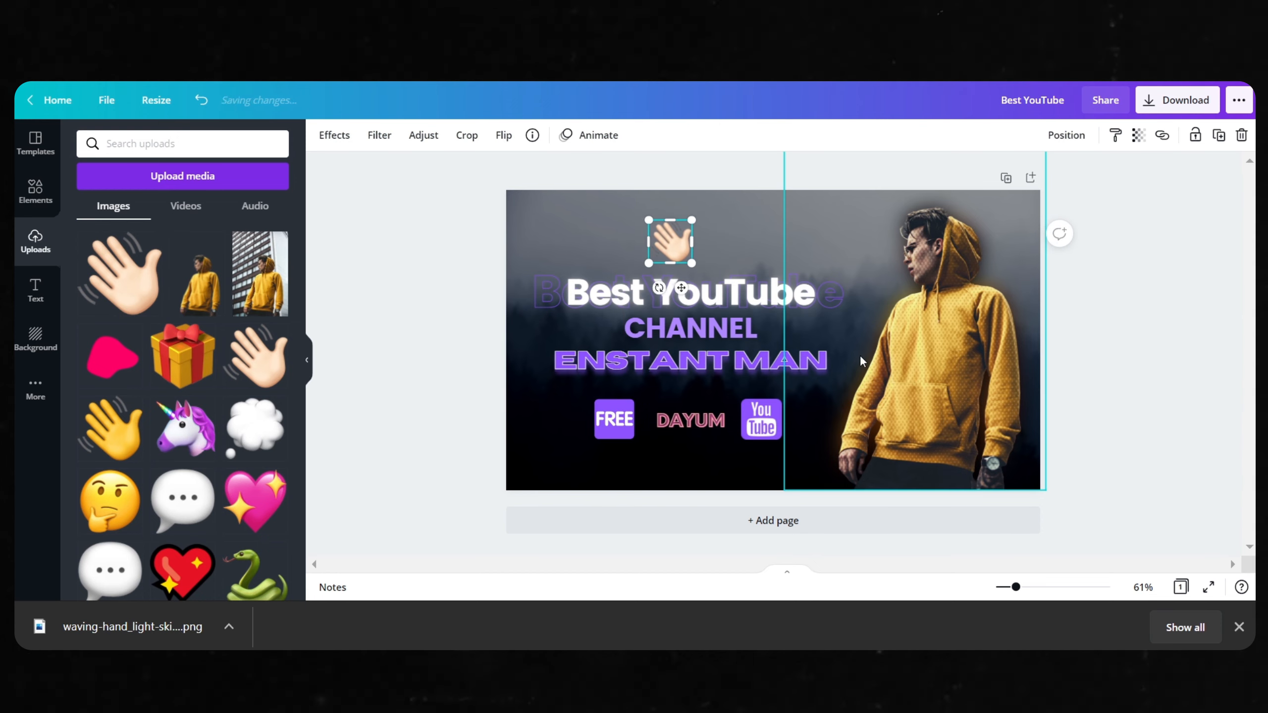
Add the white thought bubble emoji, scale it down, and tilt it between the headings and the man.
click(255, 428)
drag(778, 345, 843, 344)
drag(908, 411, 827, 329)
drag(797, 353, 770, 347)
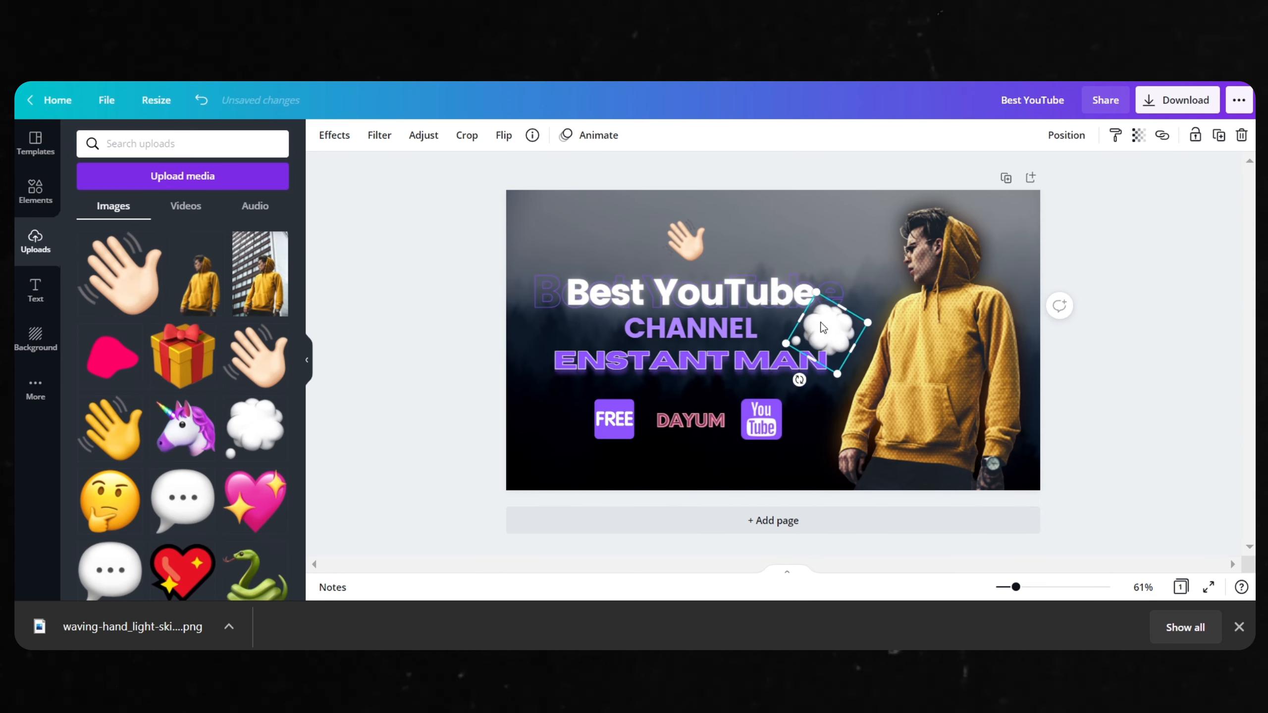
Set the thought bubble's blur to 54 and brightness to -12, and lower its opacity.
click(423, 136)
drag(193, 277, 227, 278)
drag(194, 167, 187, 167)
click(1139, 135)
drag(1094, 177, 1056, 176)
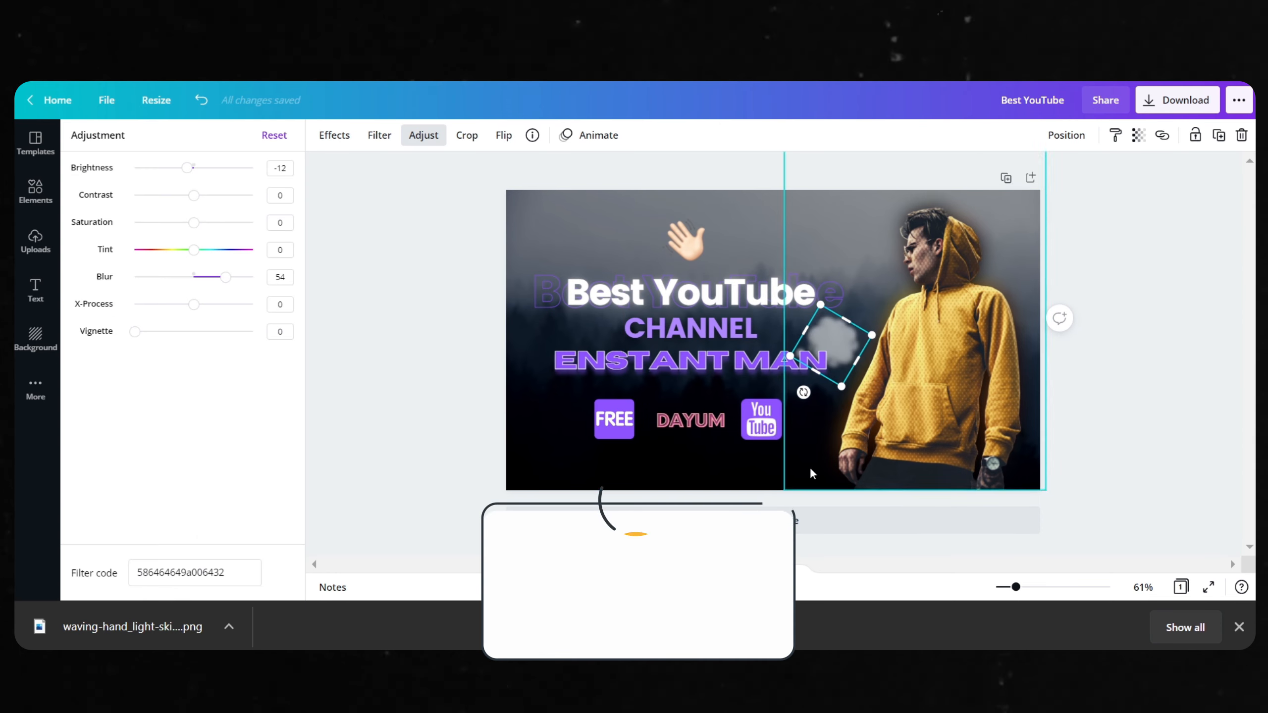
Place the uploaded party popper emoji below the "DAYUM" text.
click(813, 472)
scroll(183, 400, down, 4)
drag(255, 517, 707, 477)
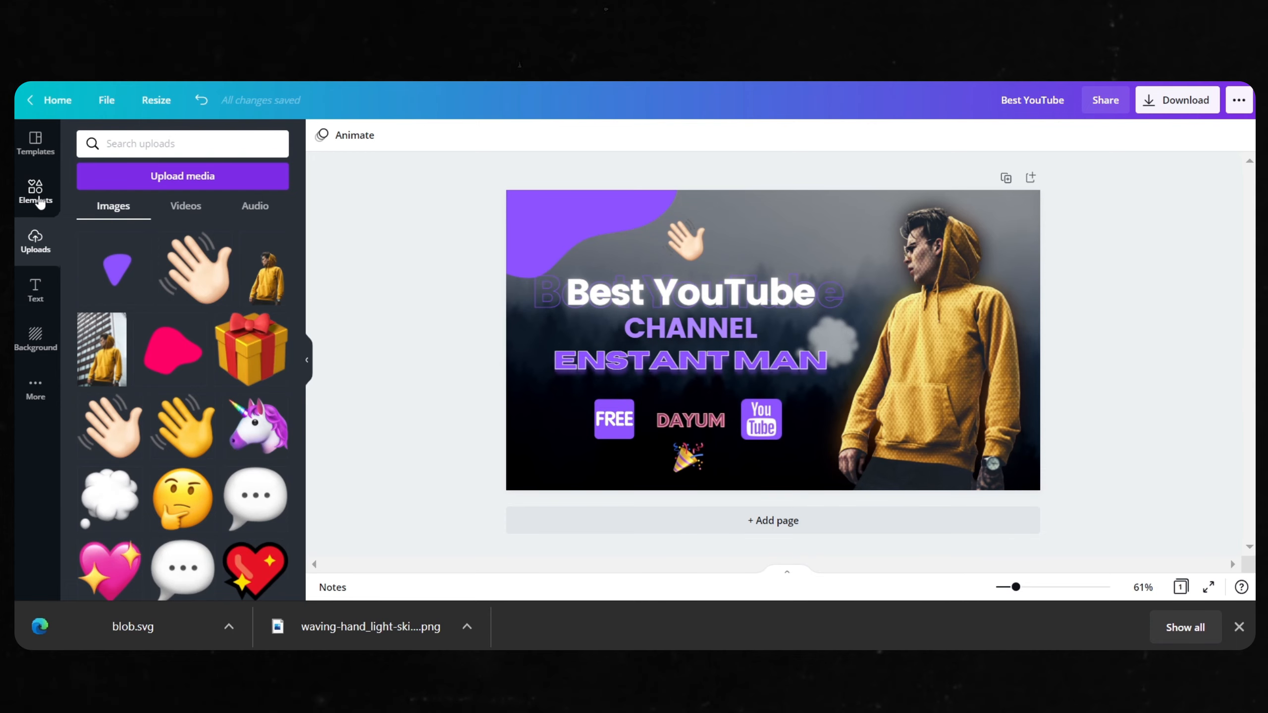
Replace the "youtube" search in the elements with "blob" and check which blob shapes require Pro.
click(40, 202)
click(80, 150)
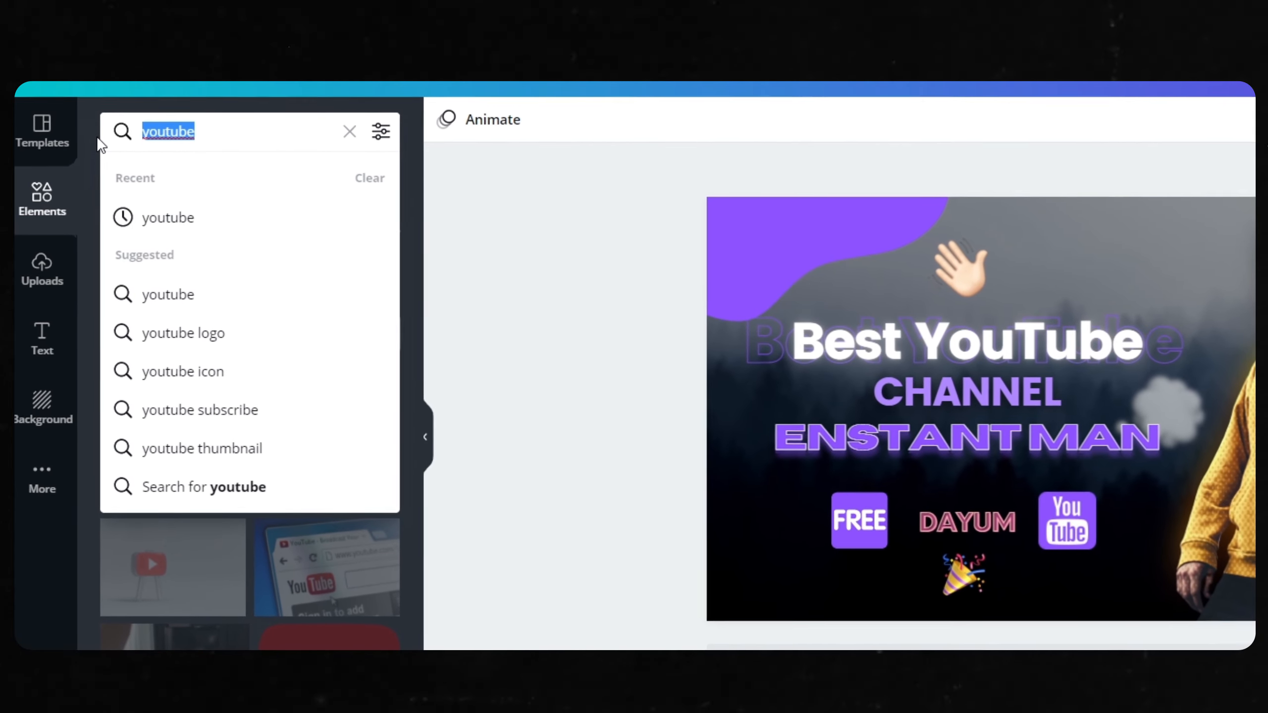
key(BackSpace)
click(220, 293)
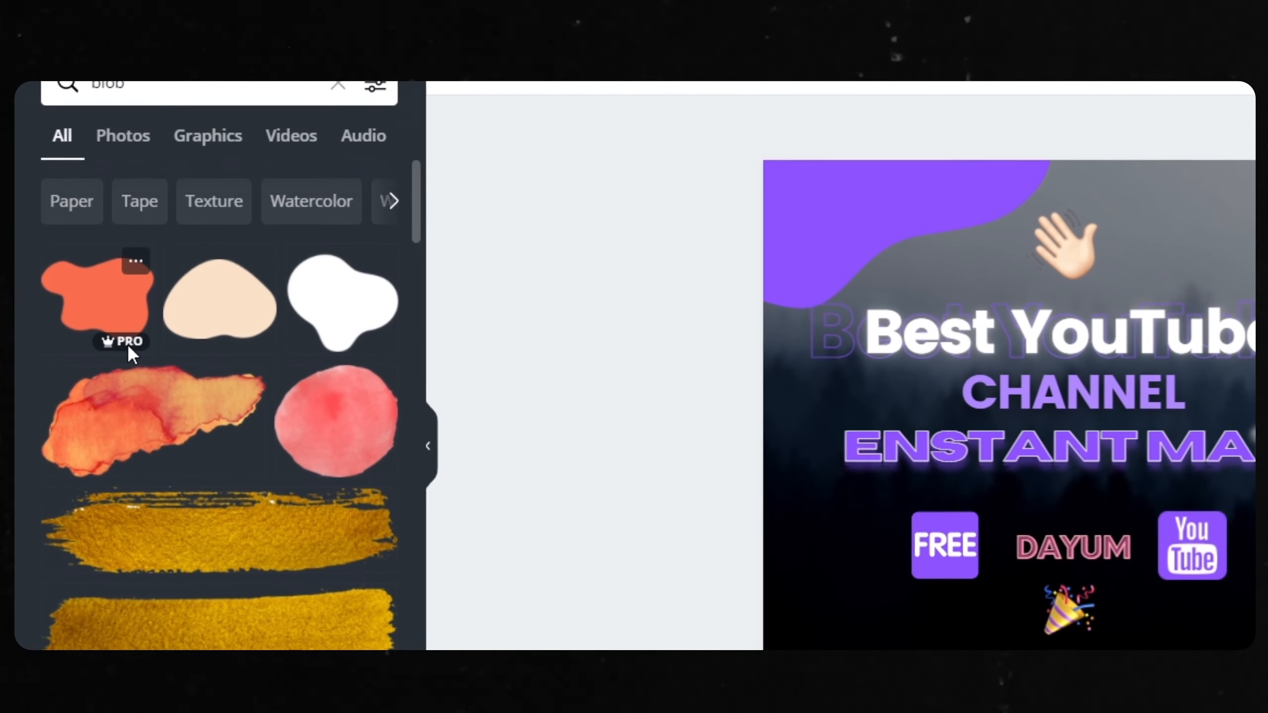
mouse_move(136, 350)
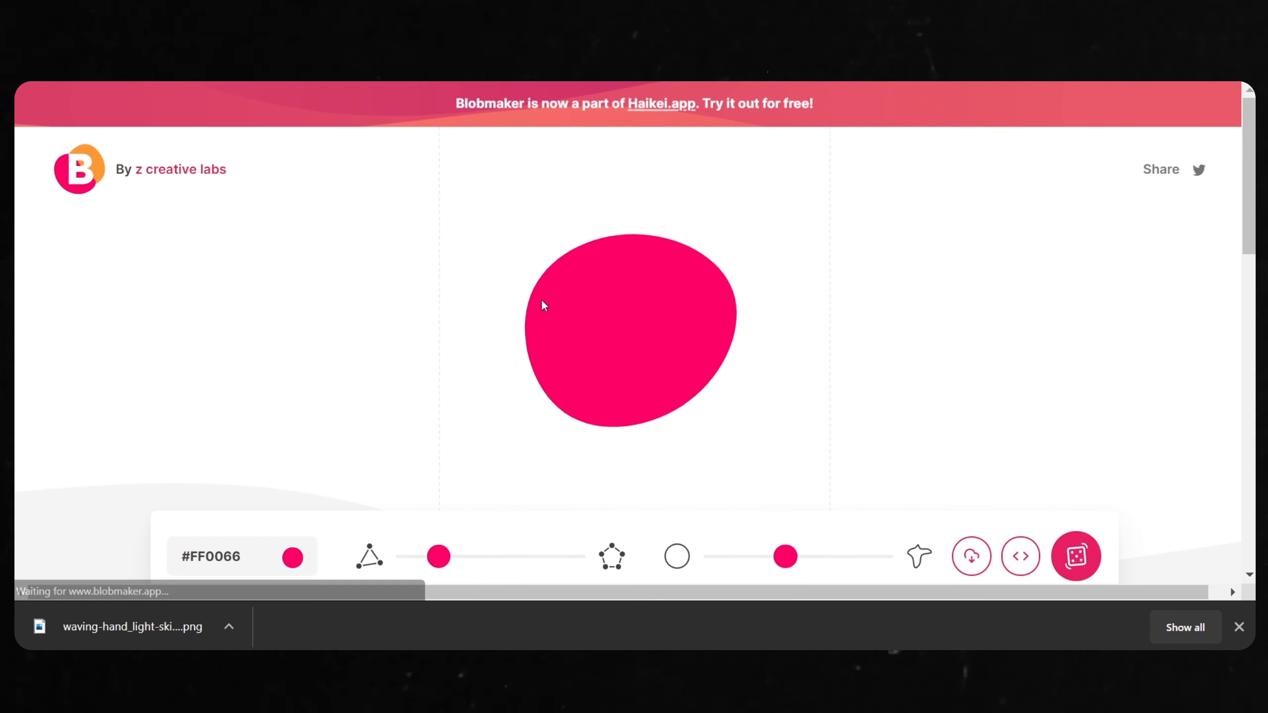
Switch to Blobmaker, set the blob's colour to #8C52FF, and increase its complexity and contrast.
scroll(601, 209, down, 4)
scroll(602, 209, up, 4)
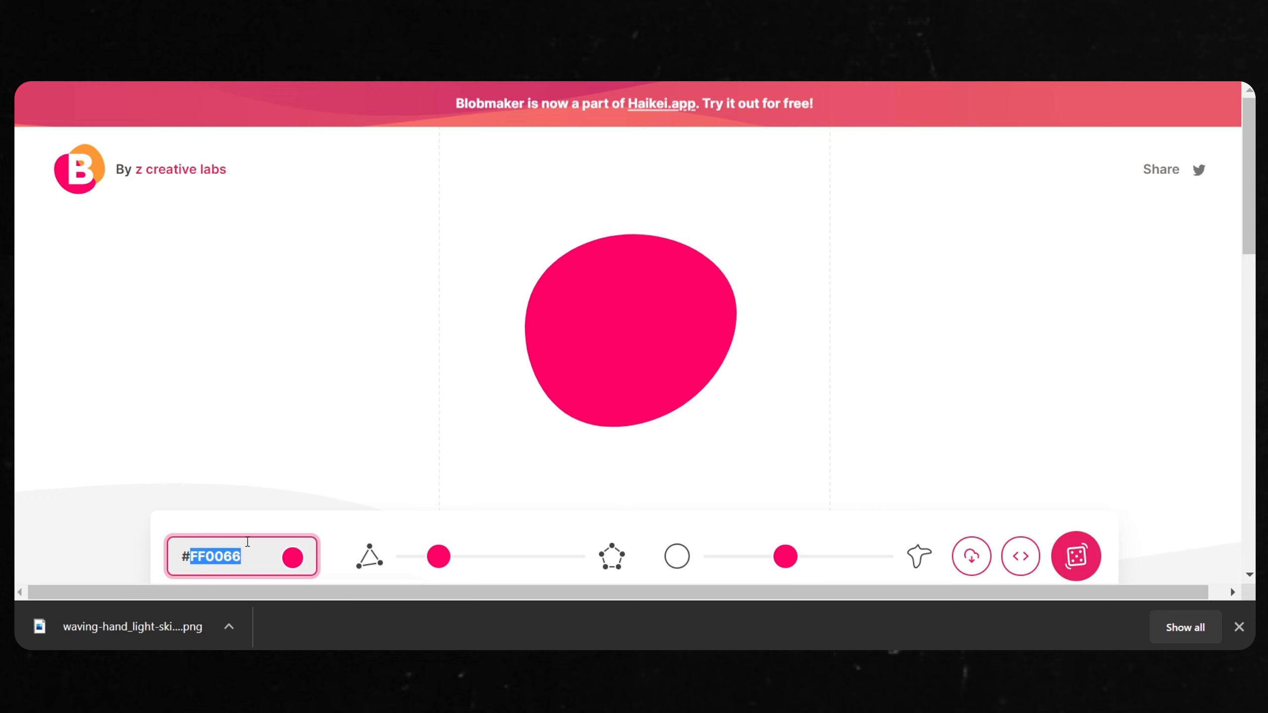
text(8C52FF)
scroll(535, 400, down, 2)
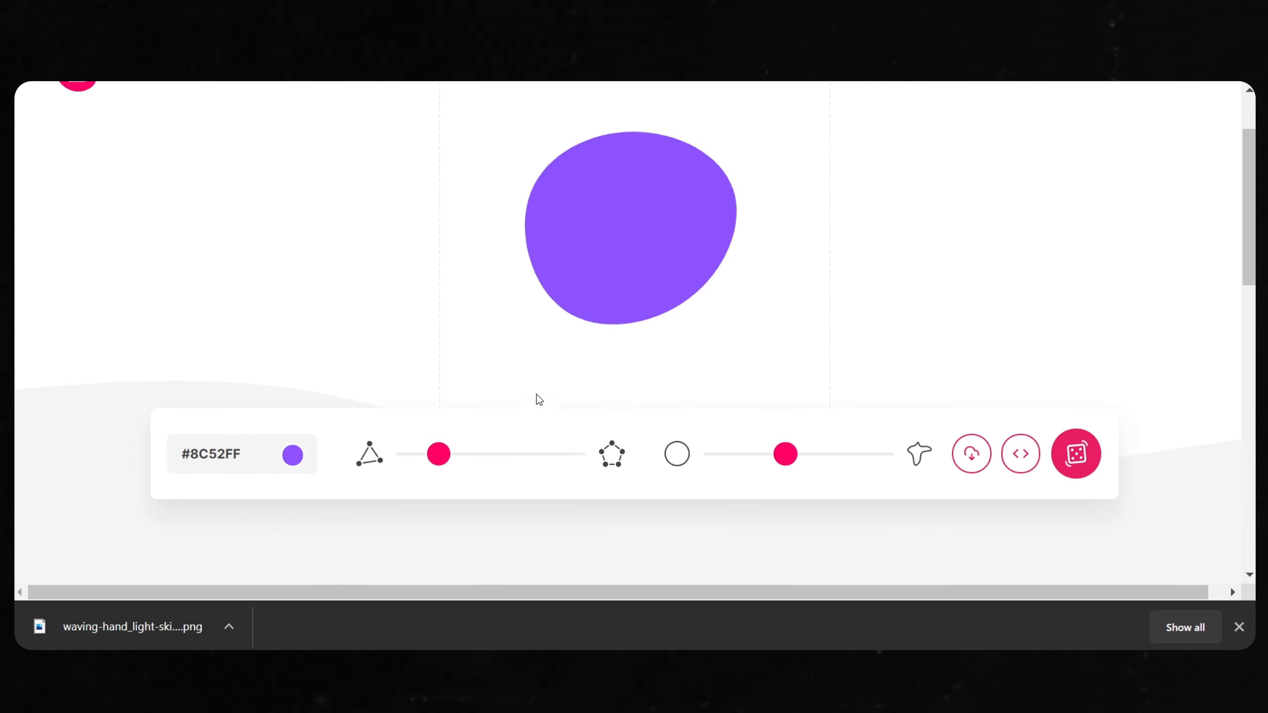
drag(438, 453, 481, 453)
drag(785, 453, 840, 454)
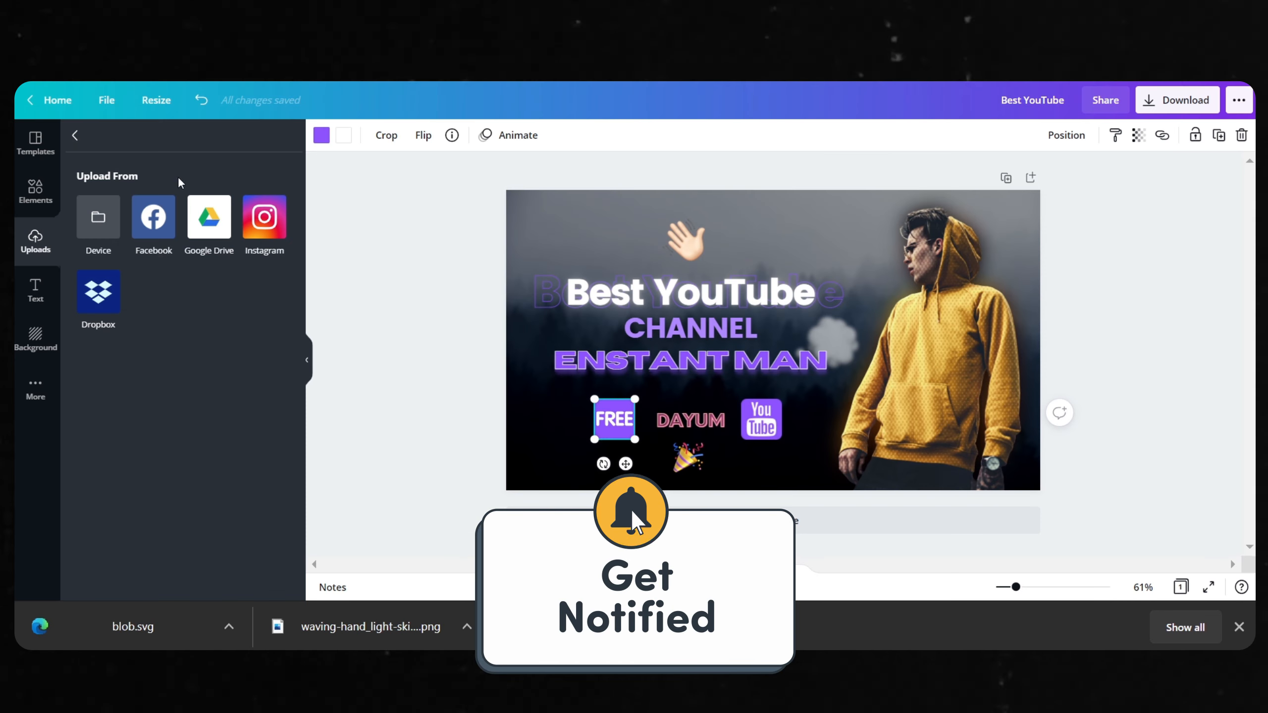
Upload blob.svg from the device to Canva and try the purple blob on the thumbnail at a larger size.
click(99, 217)
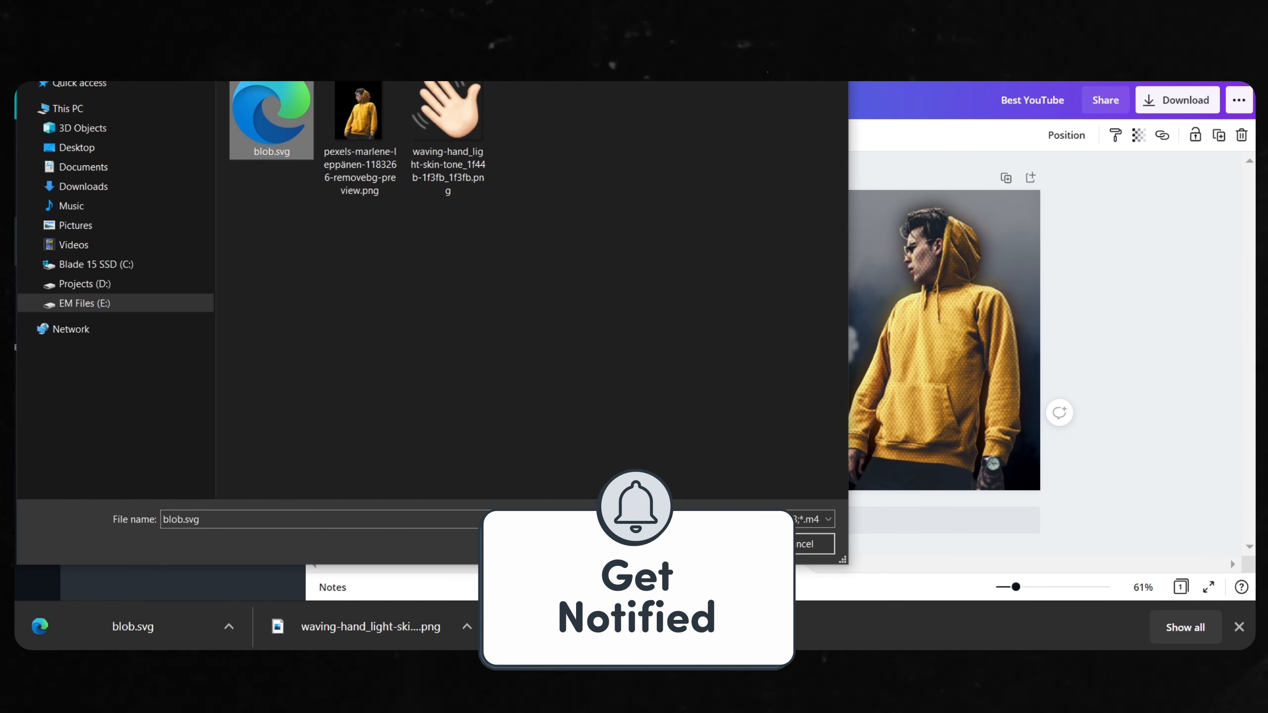
click(731, 542)
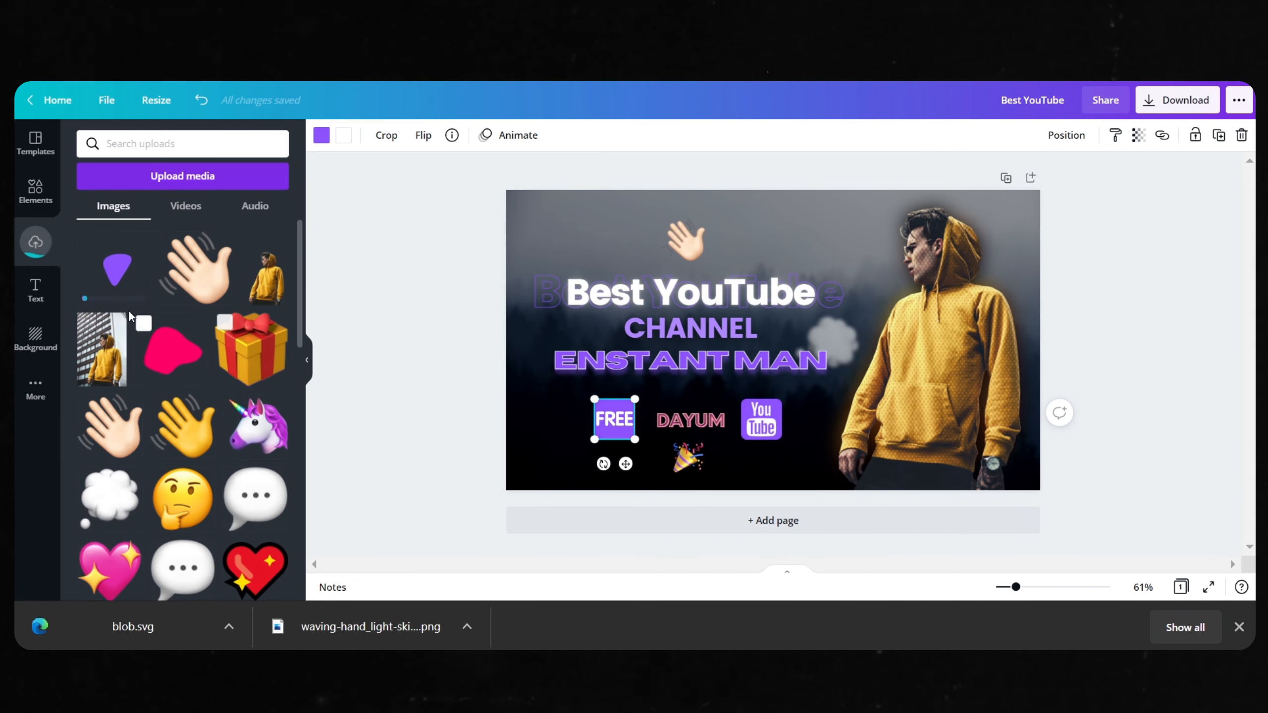
click(122, 283)
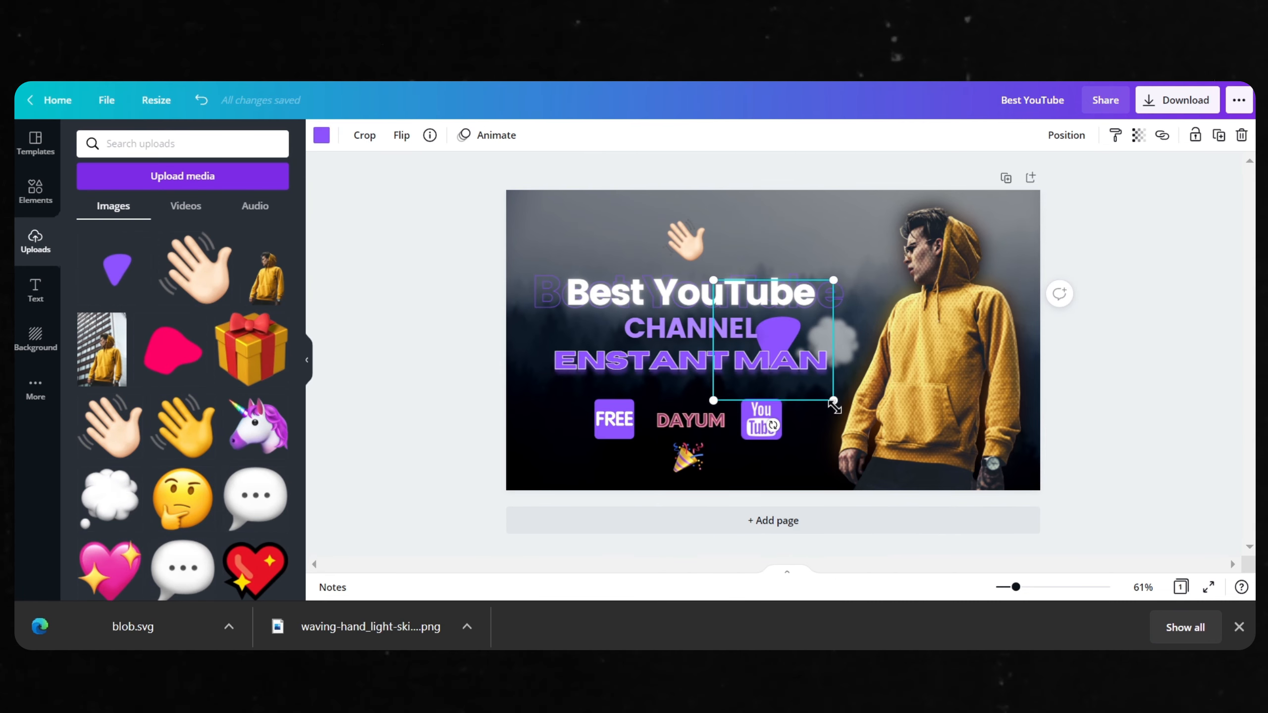
drag(864, 439, 1033, 552)
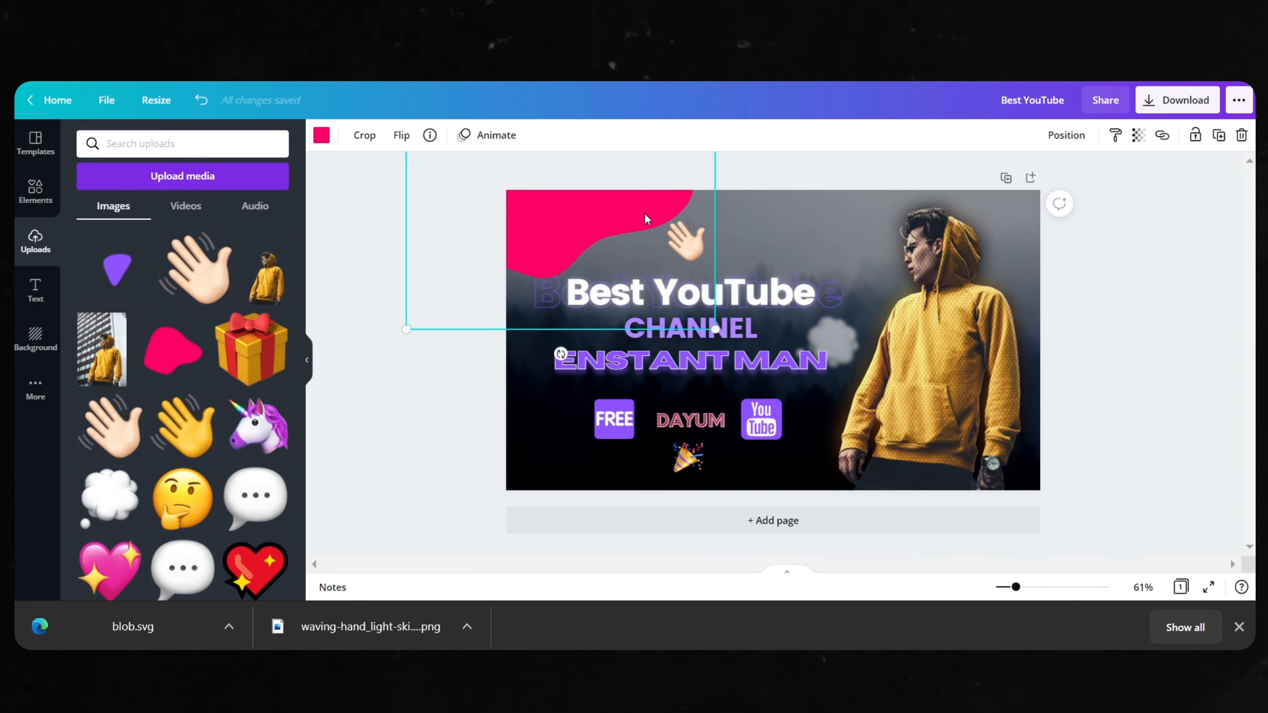
Recolour the pink blob in the thumbnail's upper-left corner to the document's purple.
click(322, 136)
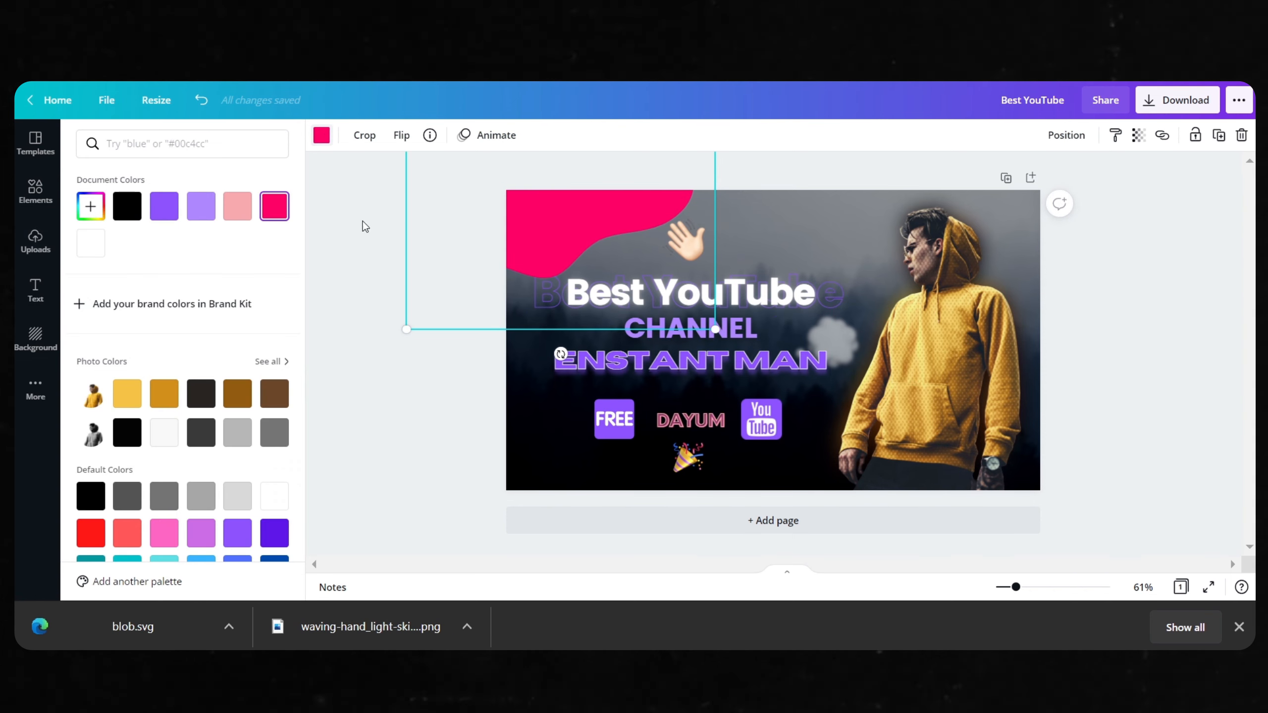
click(154, 215)
click(639, 231)
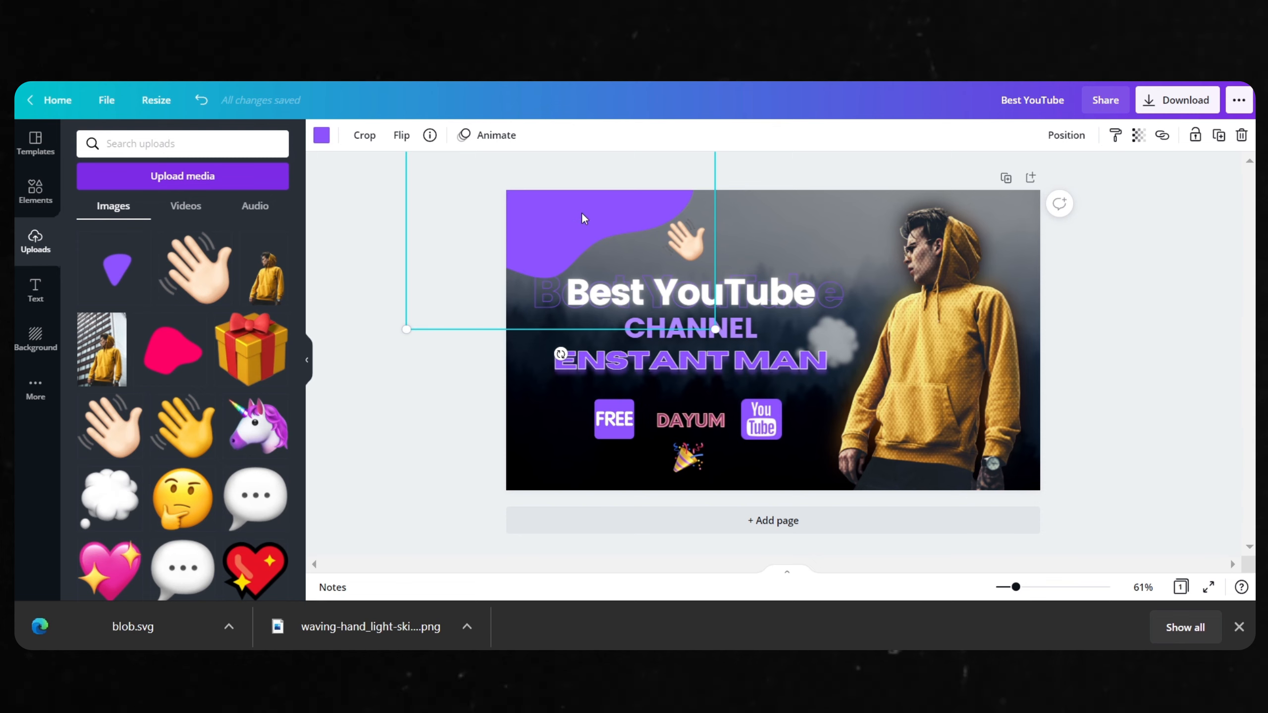
Try another copy of the uploaded blob in different colours over the man's lower body, and delete it.
click(104, 275)
drag(832, 403, 971, 536)
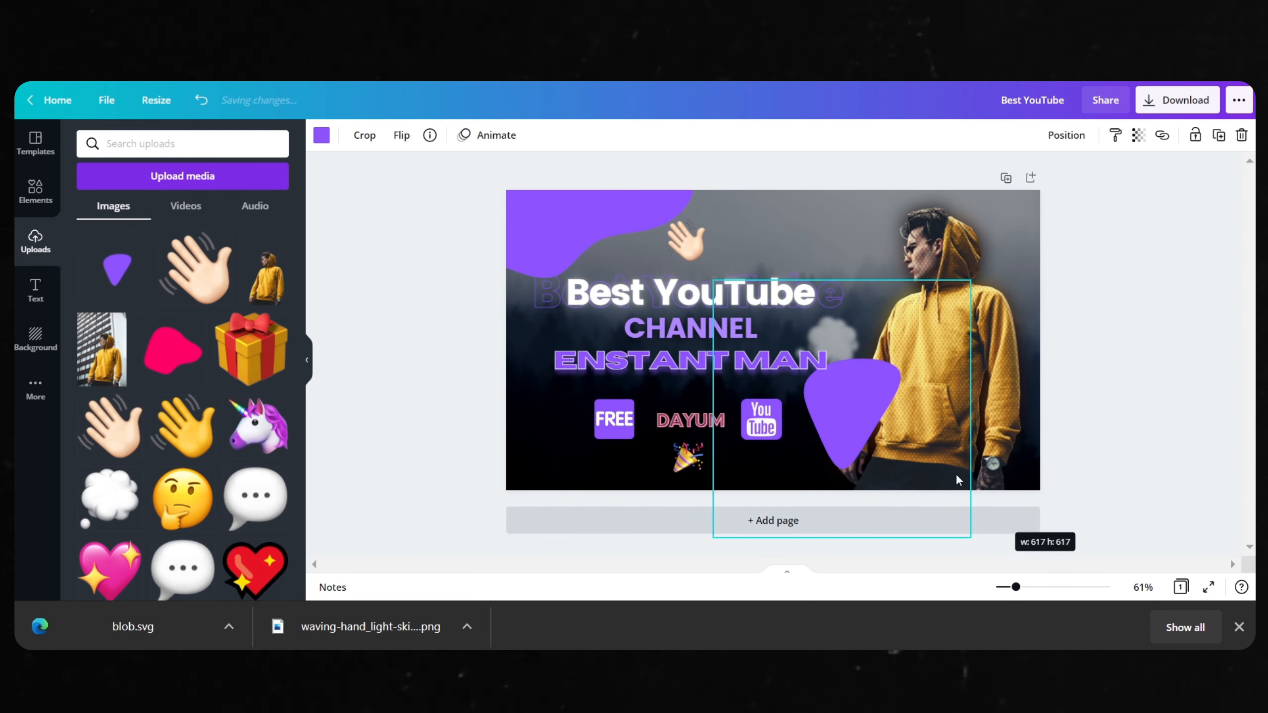
click(322, 135)
click(238, 358)
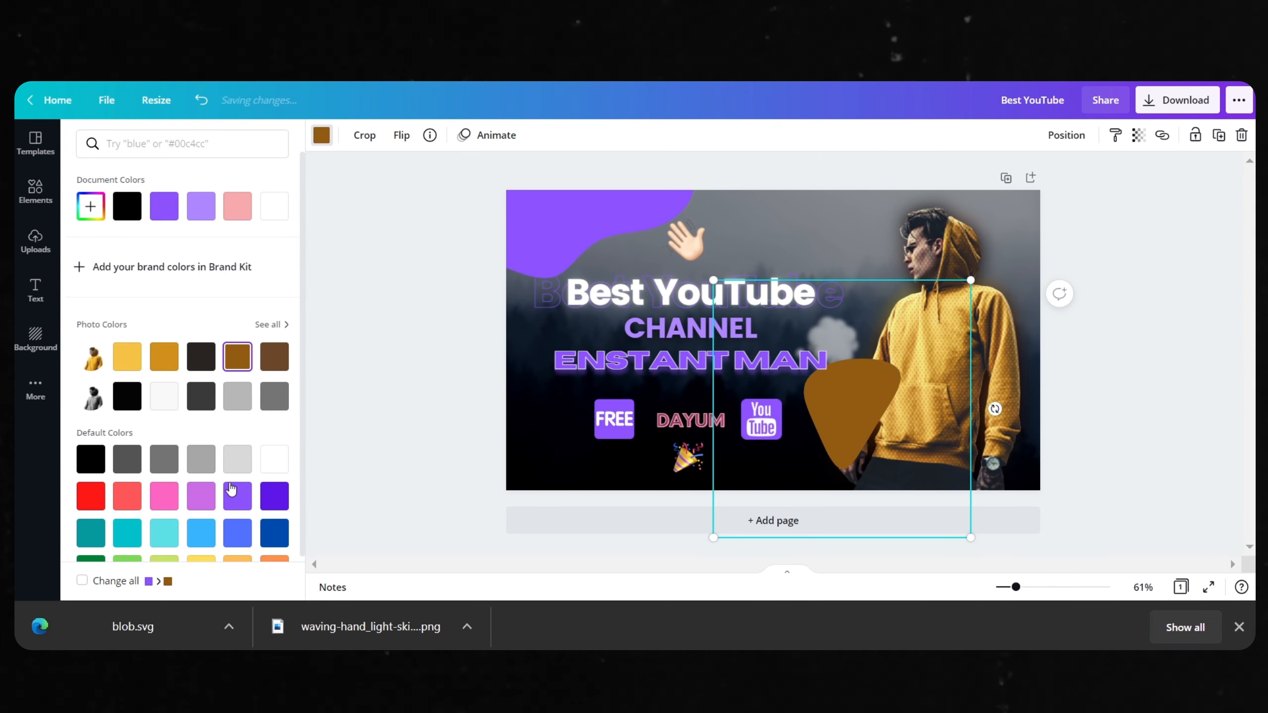
click(164, 495)
click(128, 496)
key(Delete)
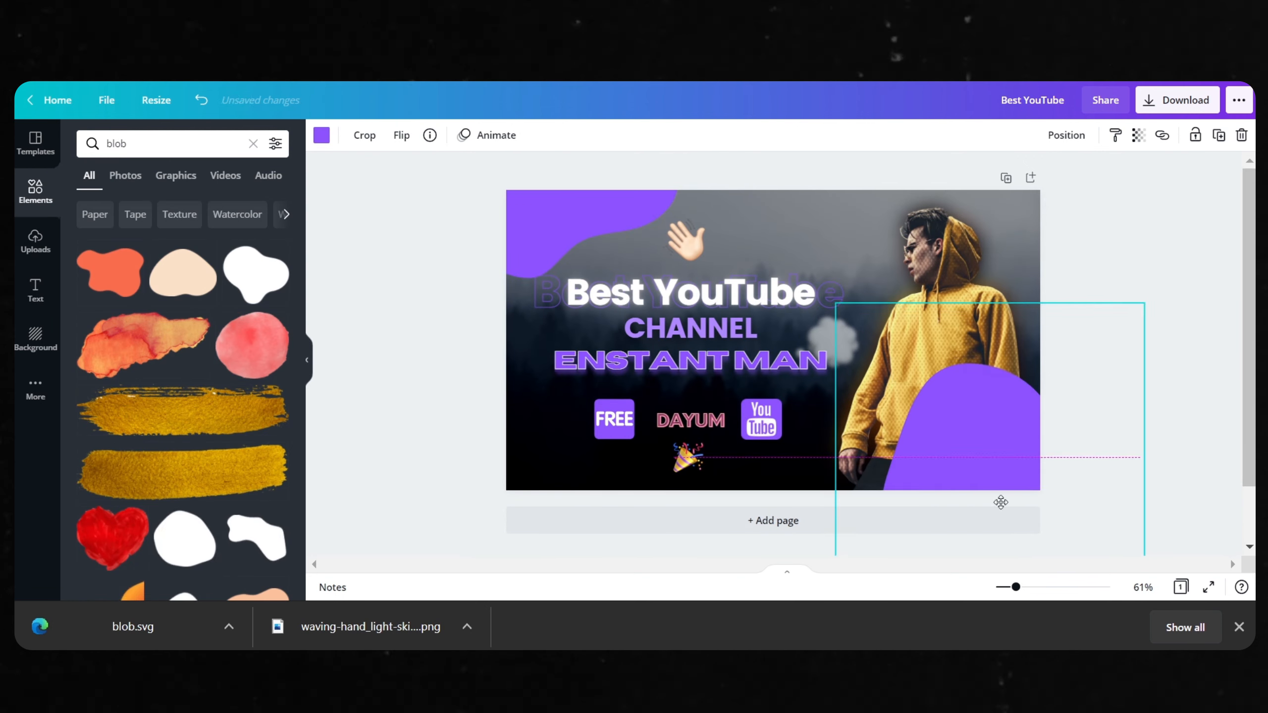
Rotate the purple blob to fit the thumbnail's lower-right corner and make it semi-transparent.
scroll(1019, 482, down, 2)
drag(991, 519, 1056, 238)
scroll(982, 433, up, 2)
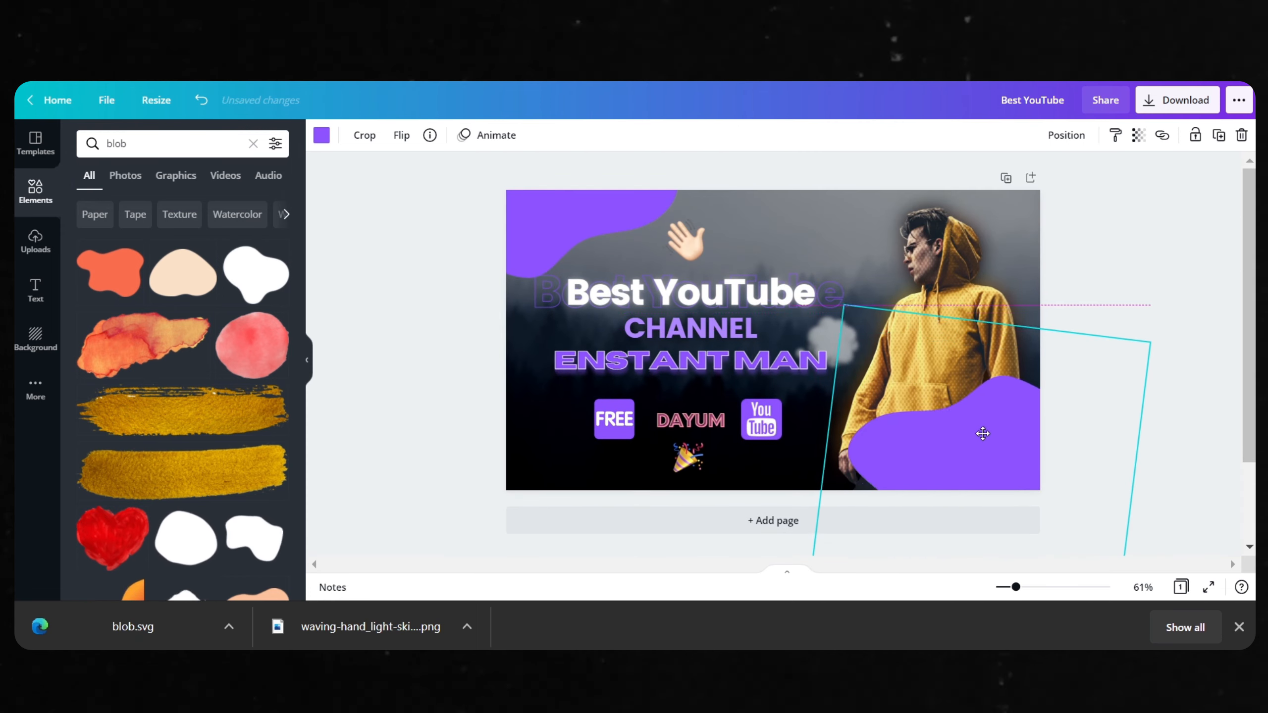
click(1138, 135)
drag(1092, 175, 1057, 192)
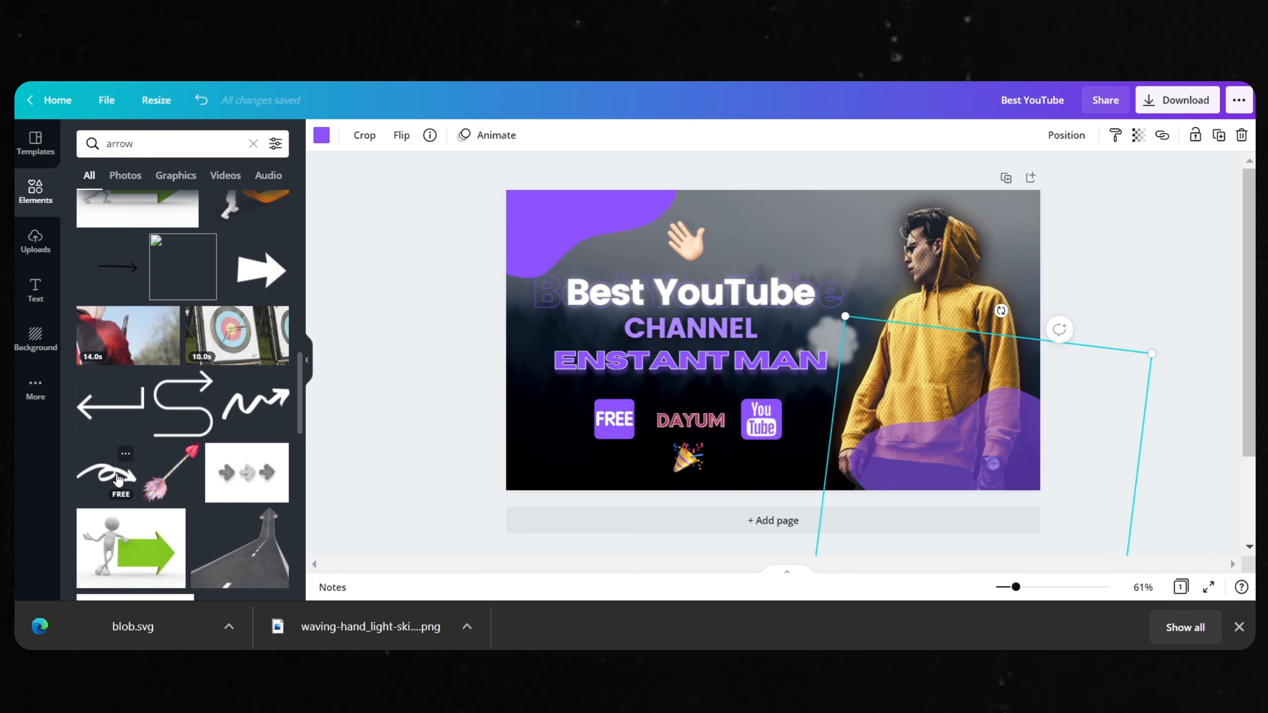
Add the free white looping arrow in the upper-left corner, angled down towards the title, and send it backward behind the blob.
click(118, 478)
drag(708, 295, 644, 274)
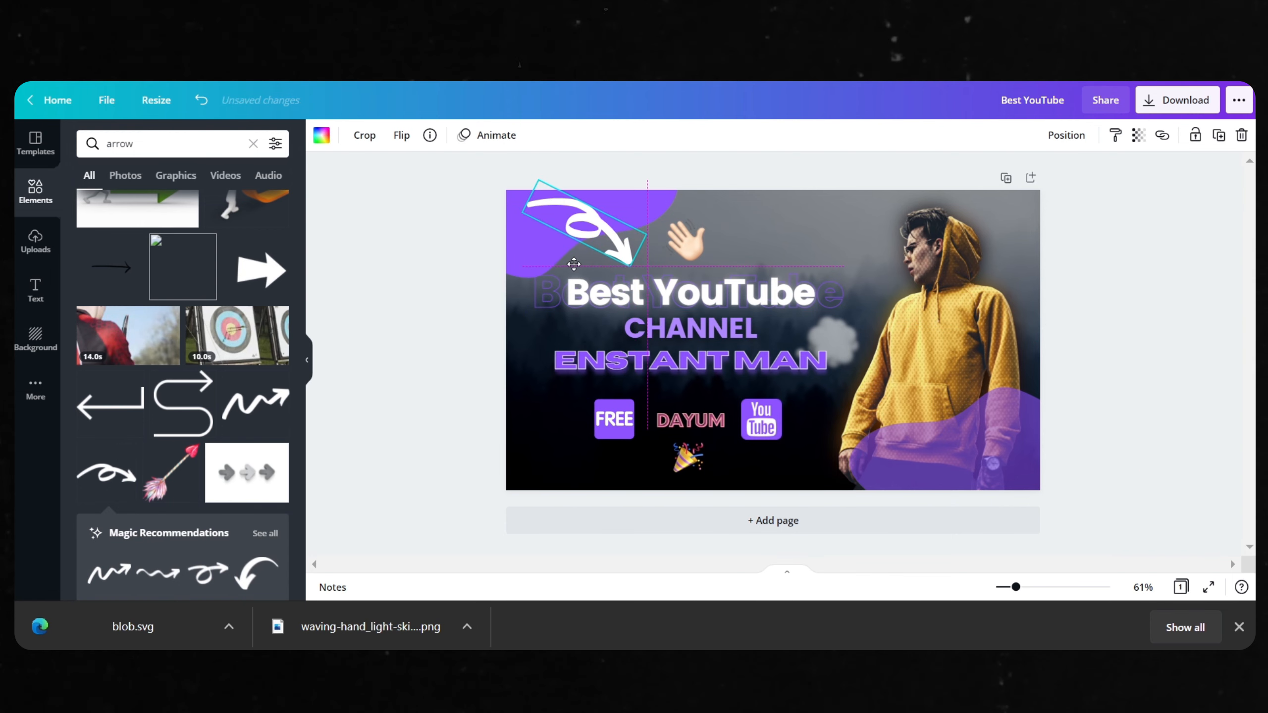
right_click(574, 232)
click(669, 338)
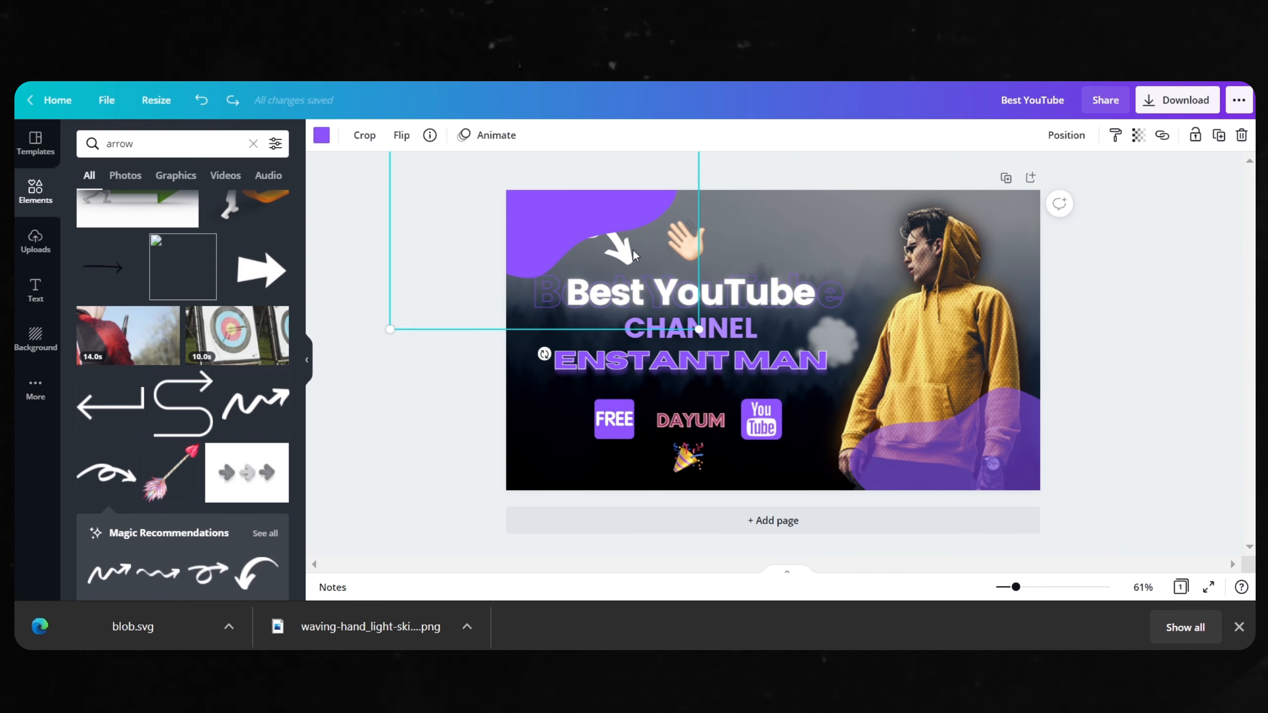
Send the upper-left purple blob backward until it sits behind the white arrow.
right_click(599, 216)
click(663, 328)
right_click(609, 215)
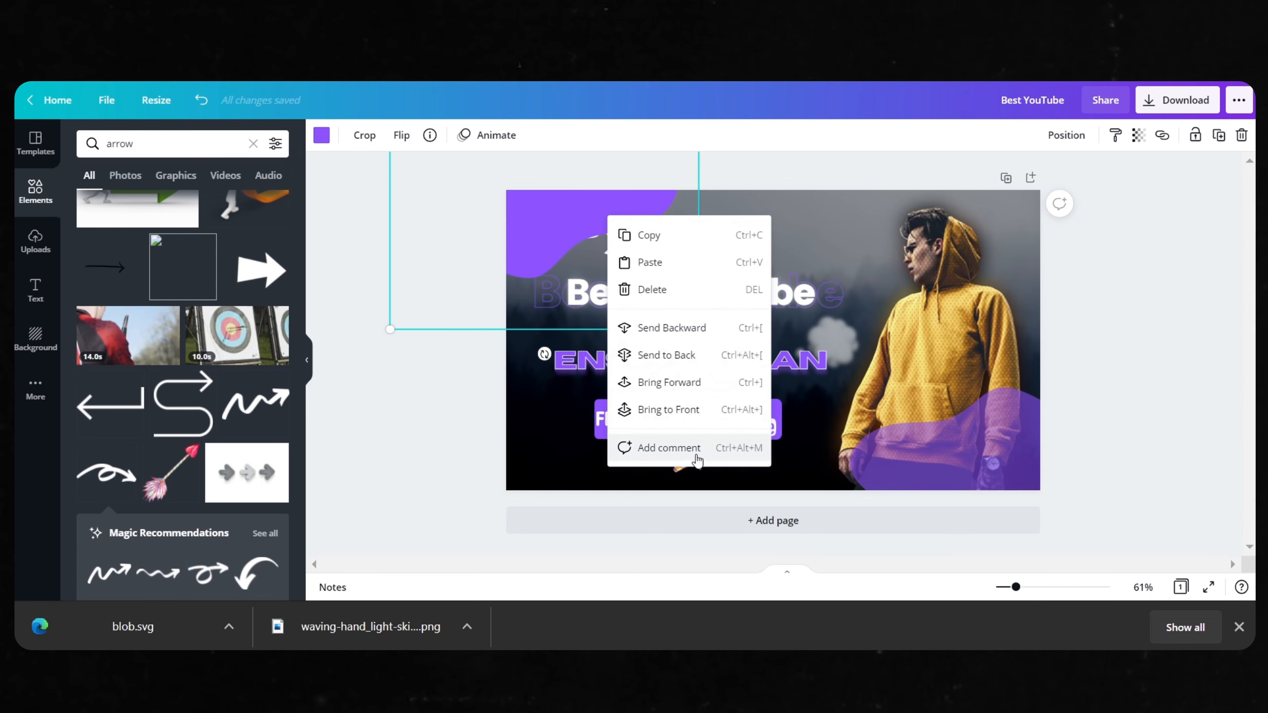
click(675, 328)
right_click(588, 223)
click(654, 335)
Nudge the white arrow slightly and send it backward so the purple blob covers its tail.
click(607, 225)
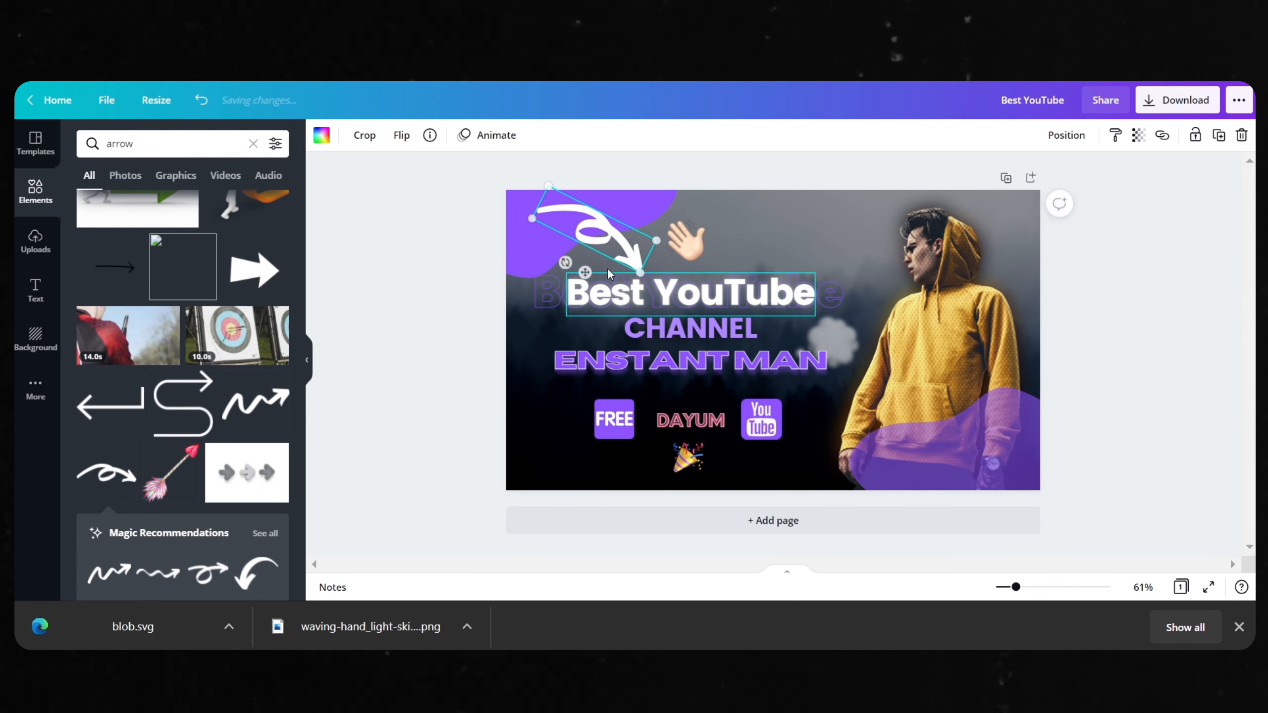
drag(618, 246, 627, 254)
right_click(607, 235)
click(656, 347)
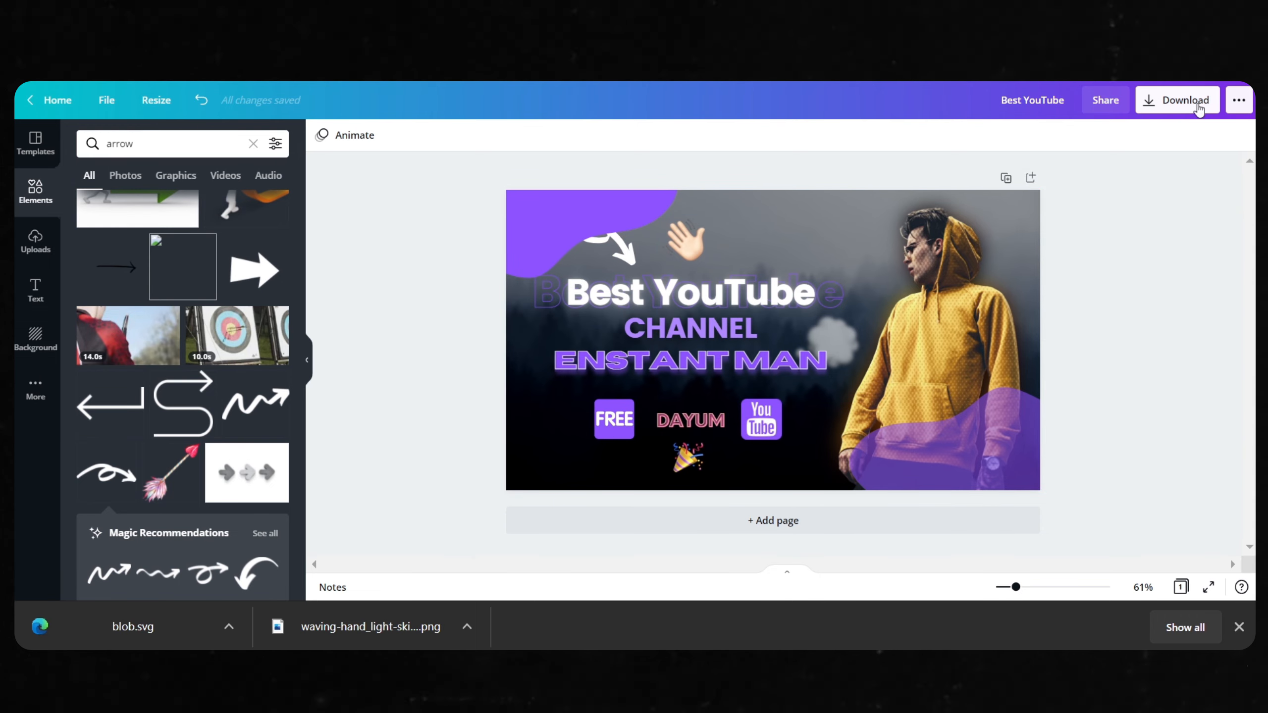
Download the thumbnail as a PNG, save it as Best YouTube.png, and dismiss the download confirmation.
click(1199, 109)
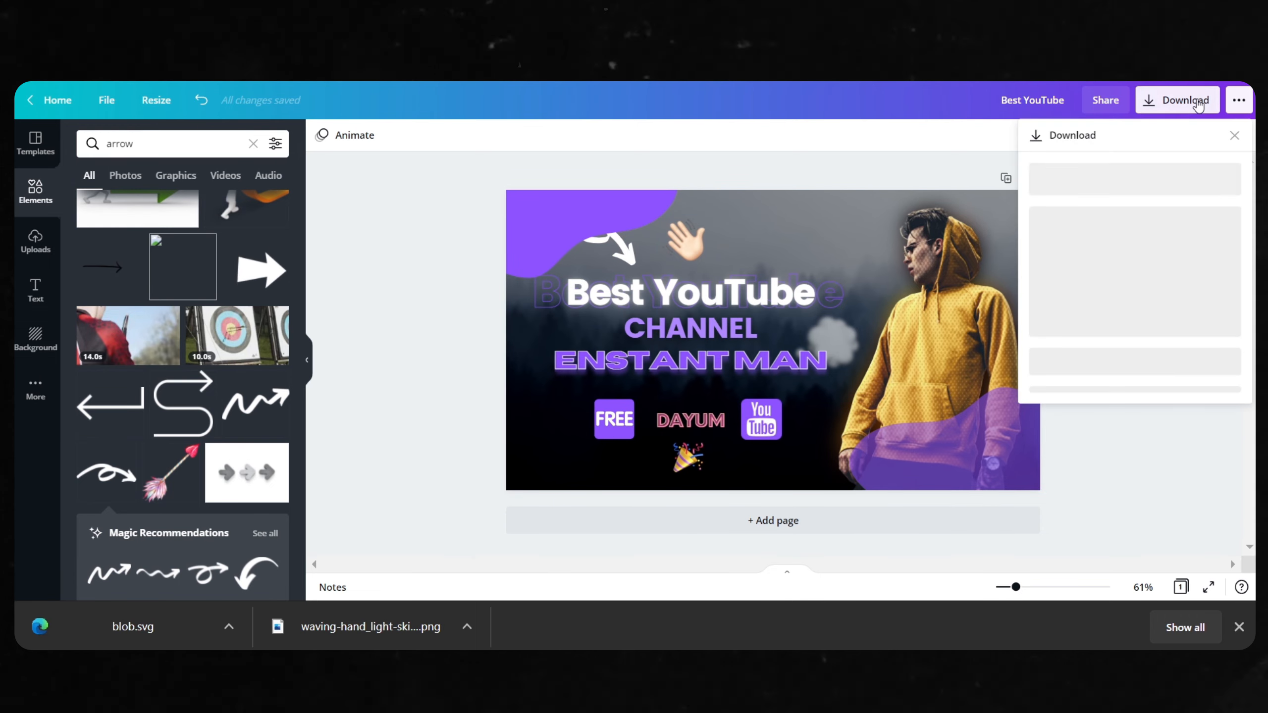
click(1093, 200)
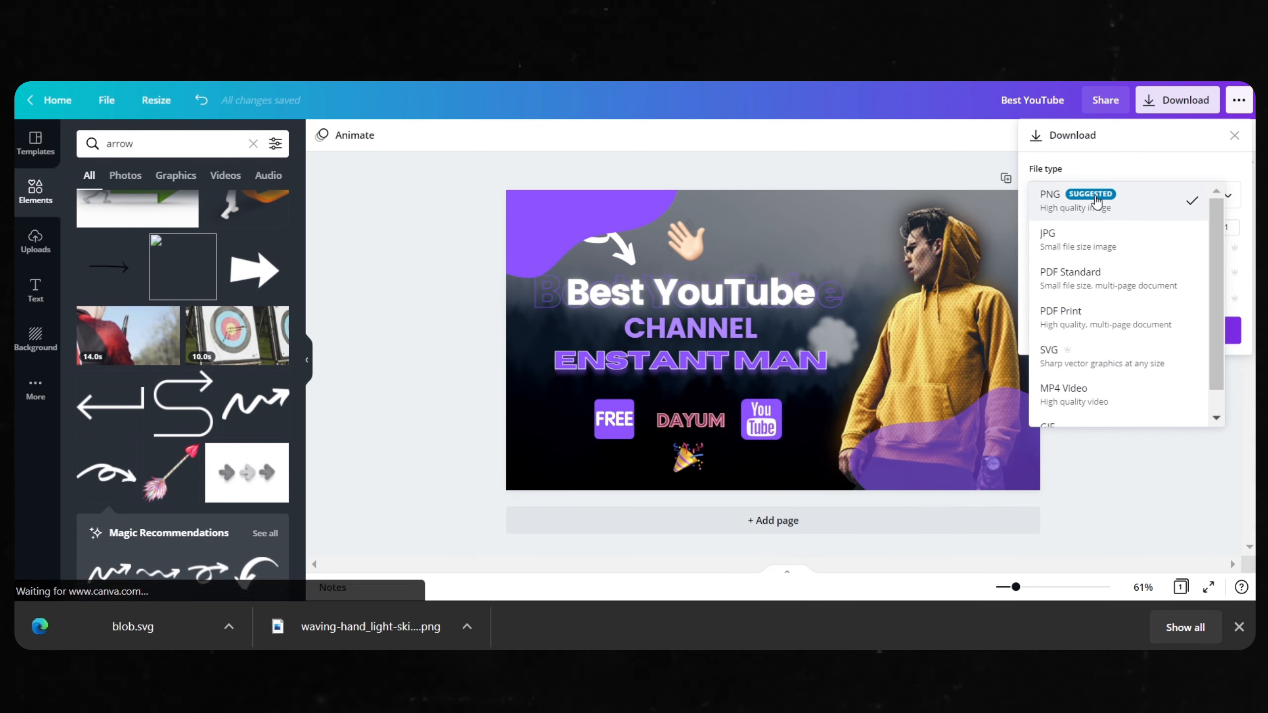
click(1094, 204)
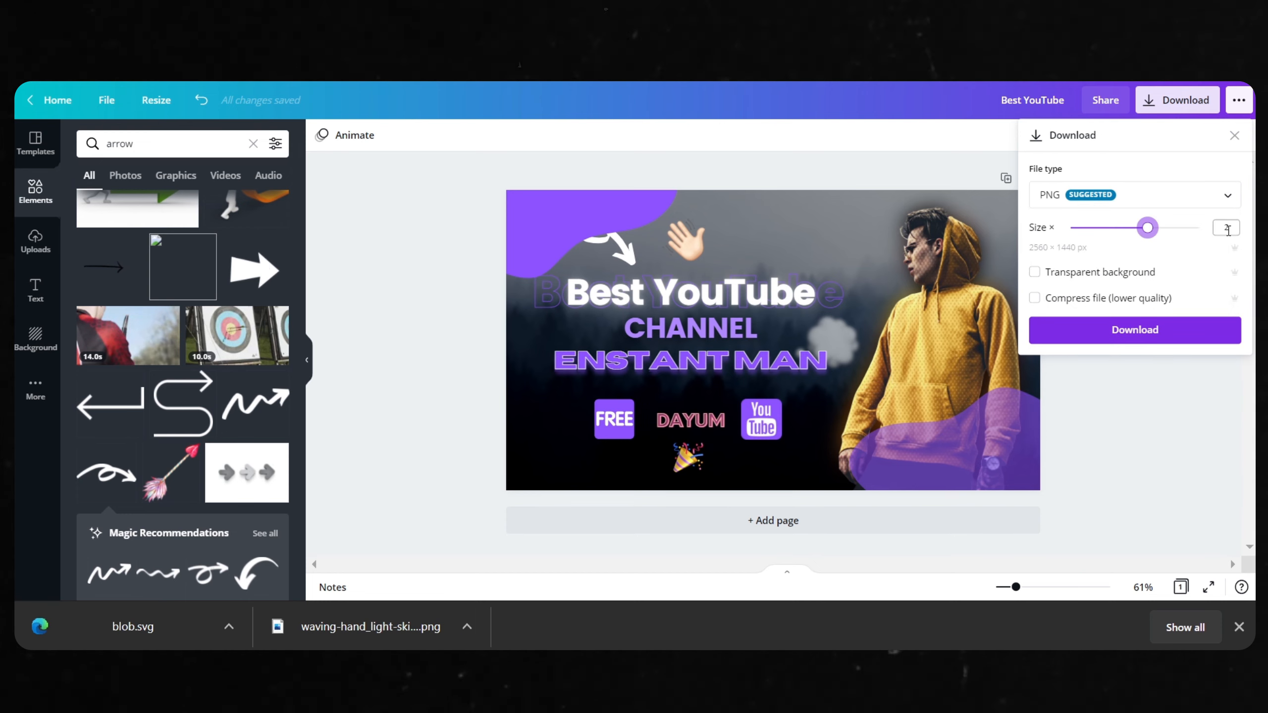
click(1131, 336)
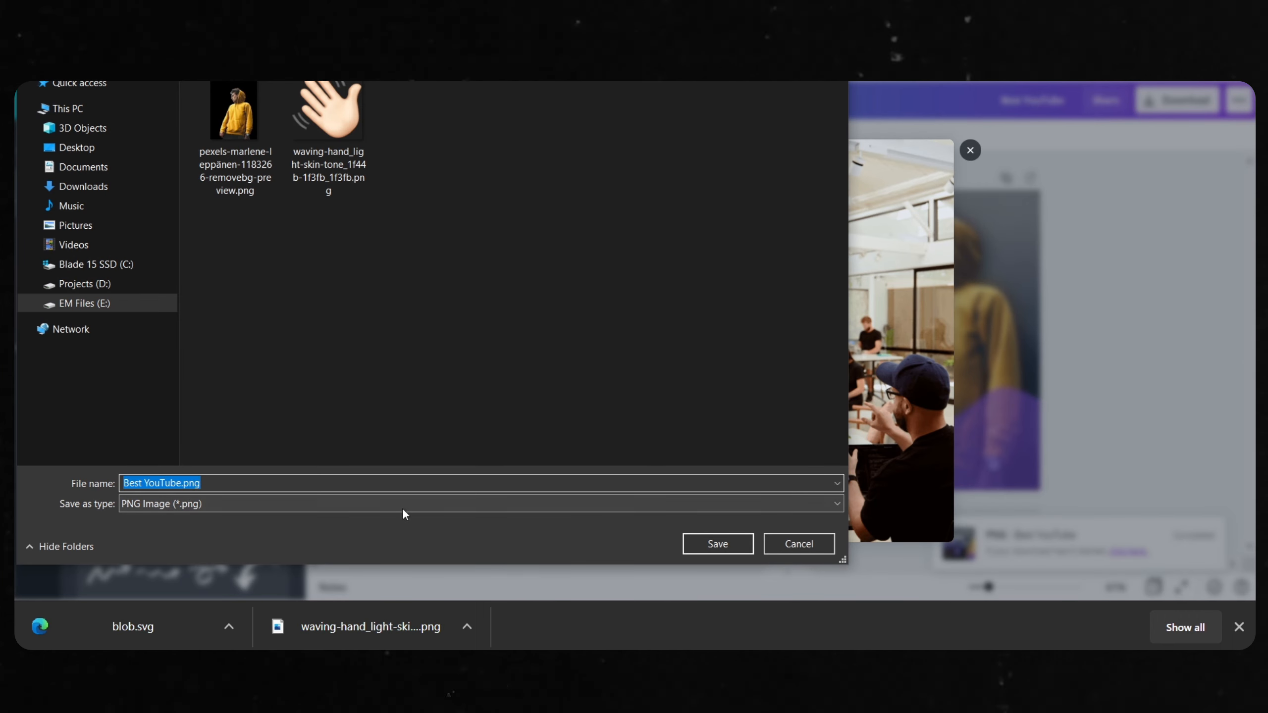
click(737, 545)
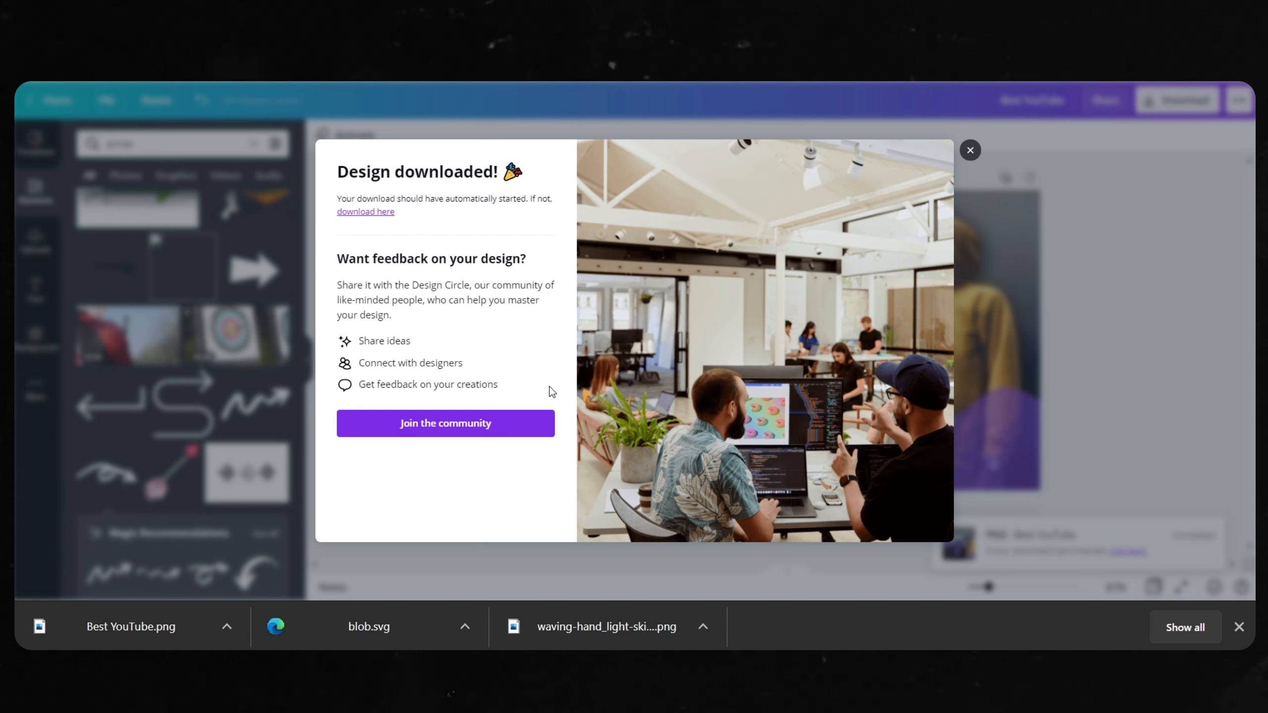
click(970, 153)
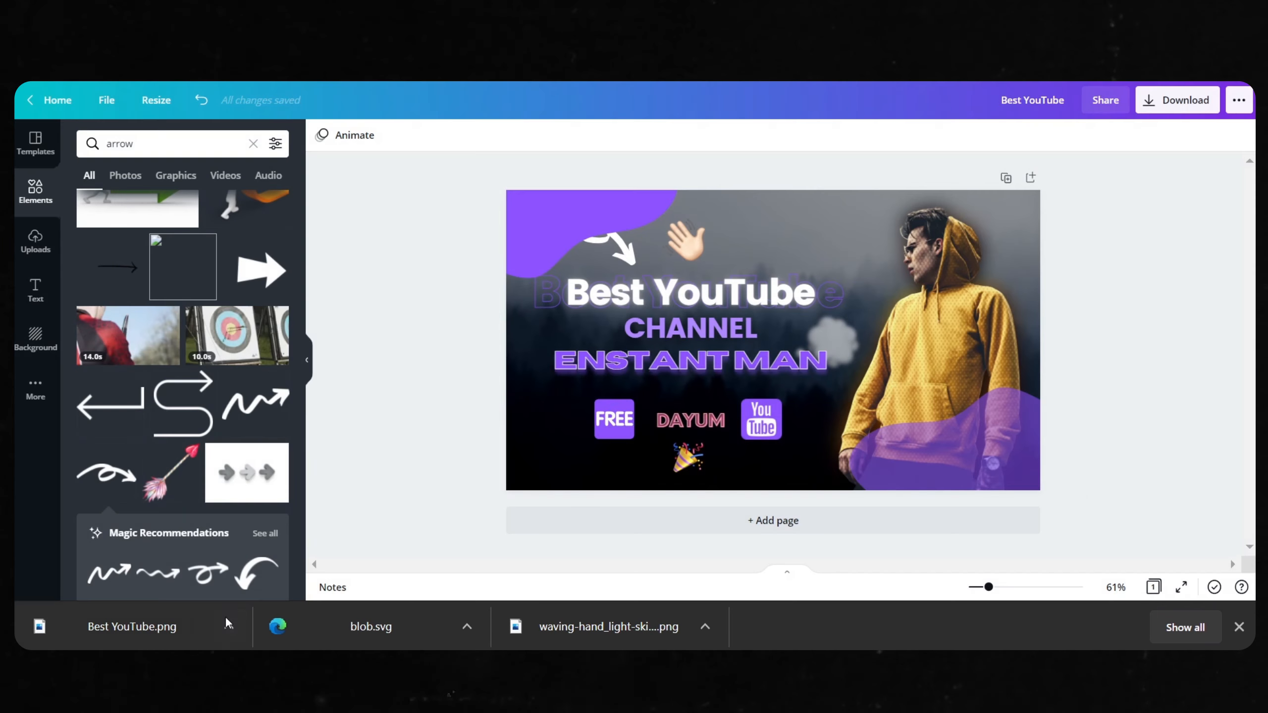
Locate Best YouTube.png in its folder and open it in the image viewer to check the finished thumbnail.
click(225, 618)
click(306, 554)
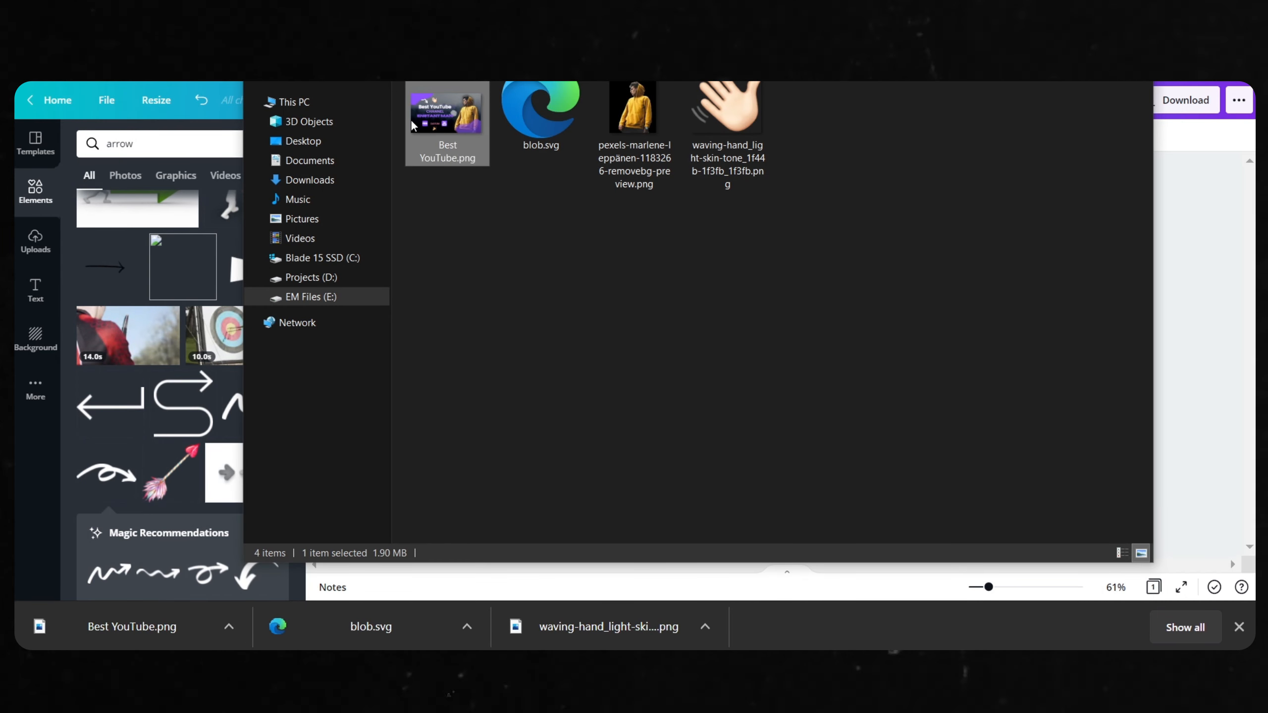
double_click(412, 124)
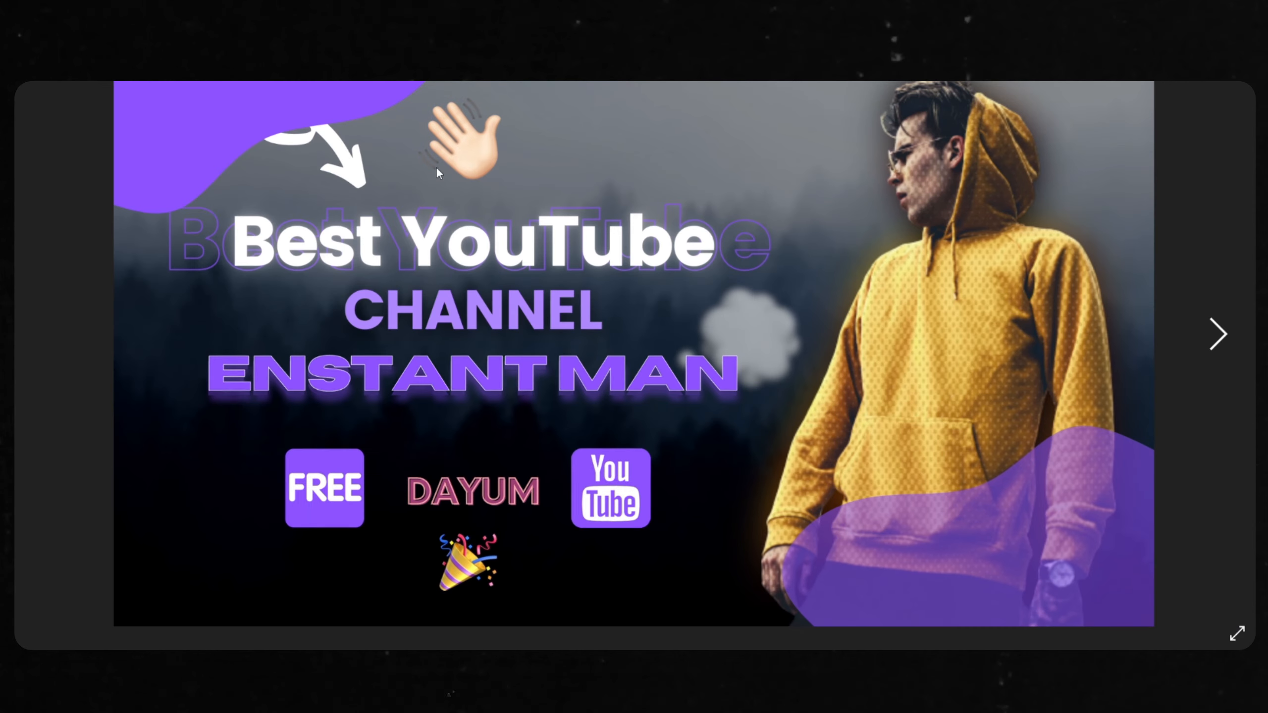